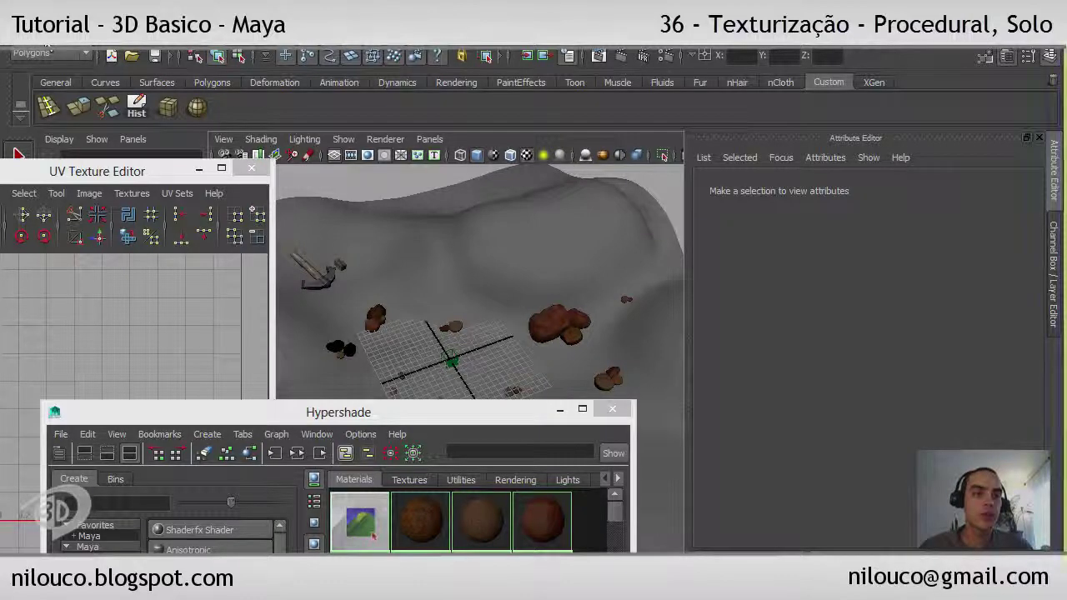
Save the scene as a new version named FundoDoMar_04.ma in the Environment folder, accepting the student version notice.
left_click(20, 40)
left_click(67, 108)
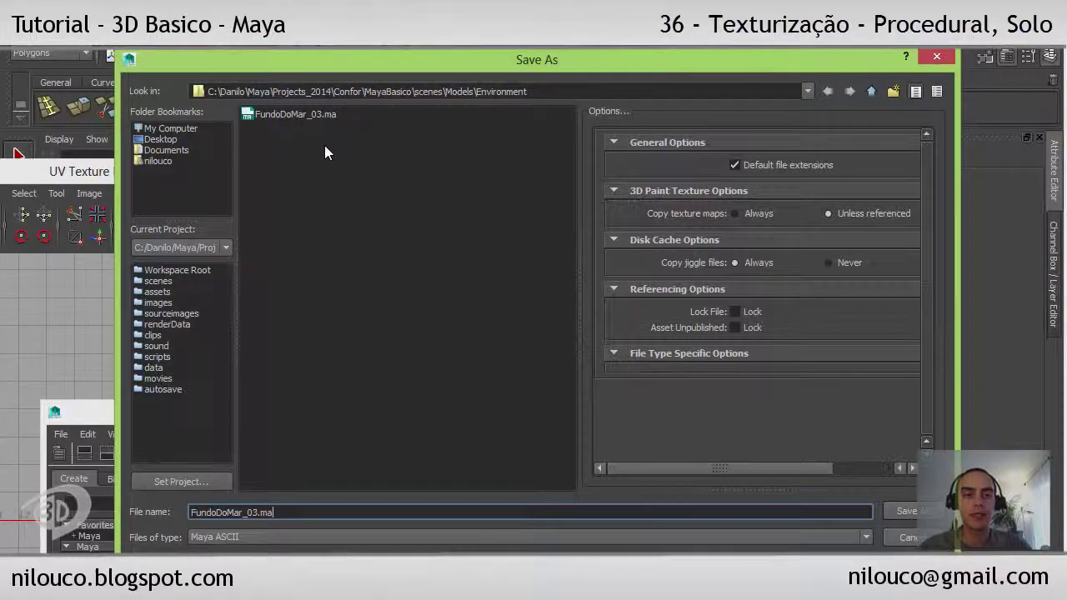
left_click(318, 170)
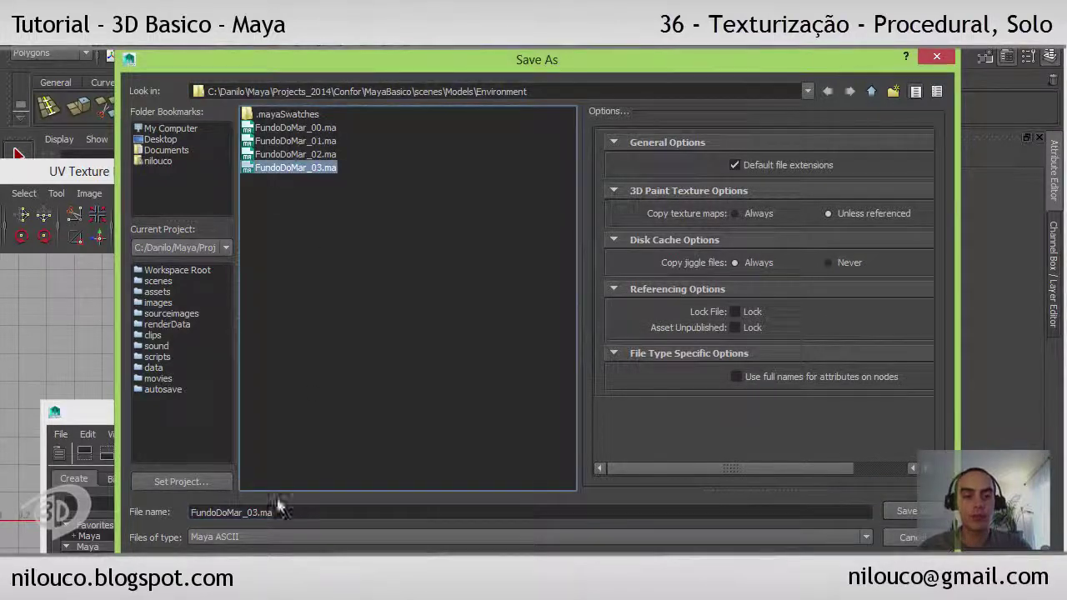
left_click(259, 513)
key("BackSpace")
type("4")
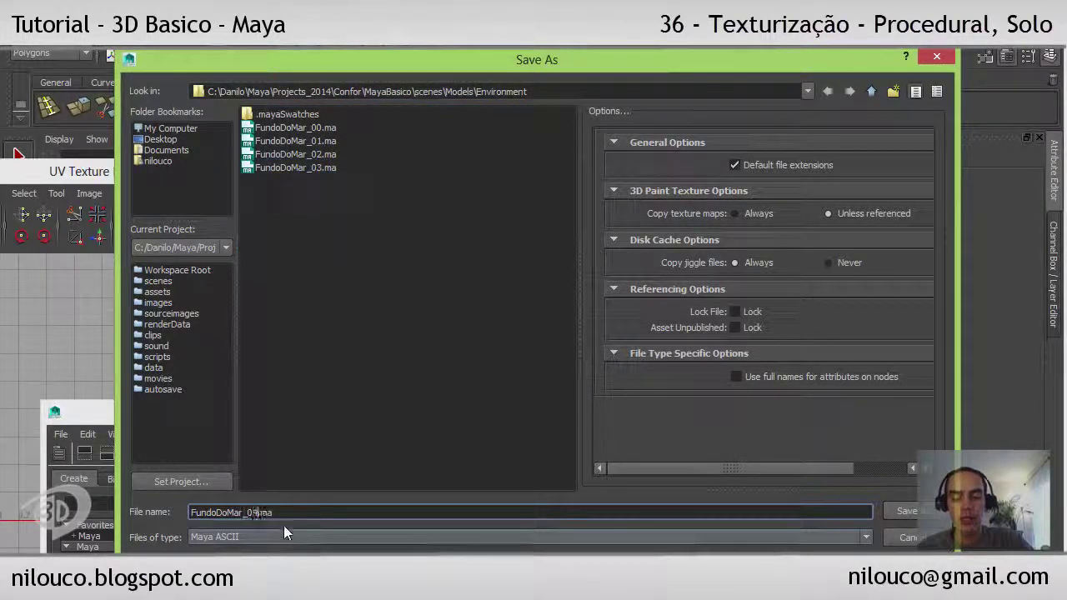
key("Return")
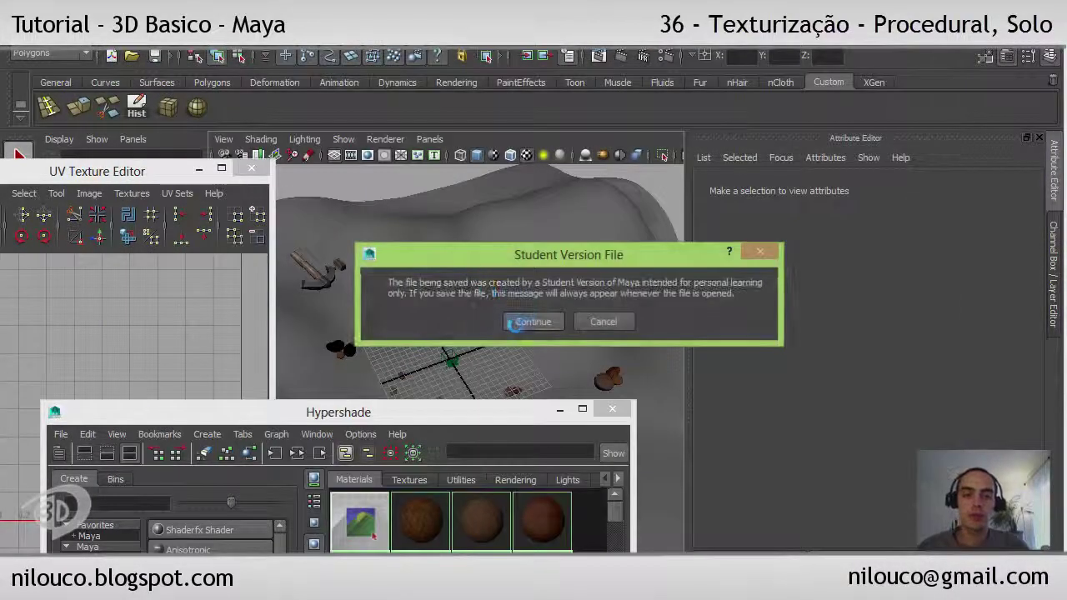
left_click(521, 321)
Isolate the ground mesh Chao_Geo in the viewport, show its channels, and frame the whole terrain.
left_click(496, 243)
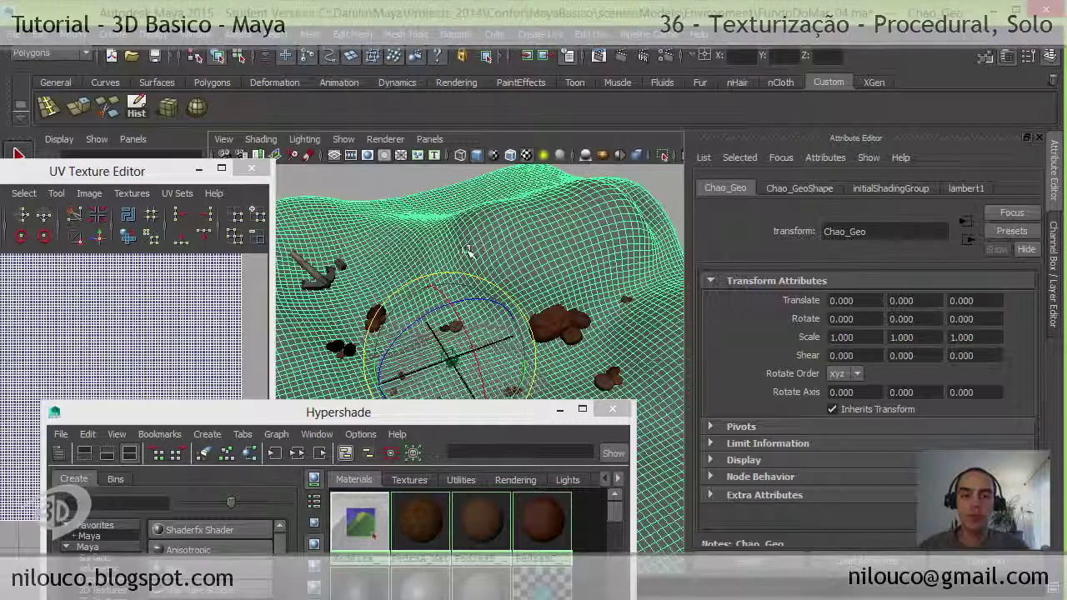
left_click(663, 156)
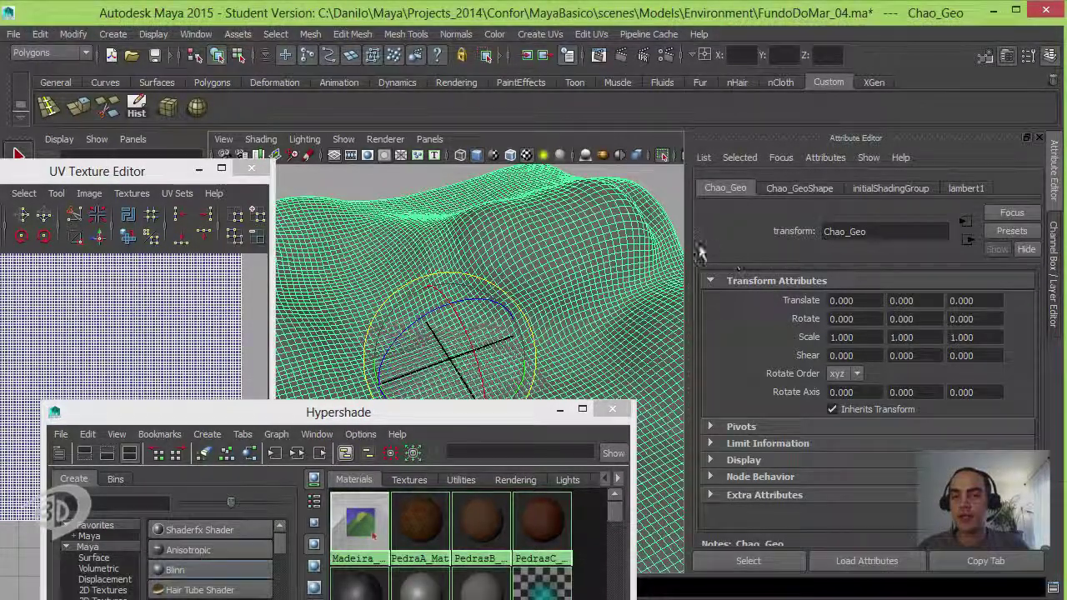
left_click(1056, 262)
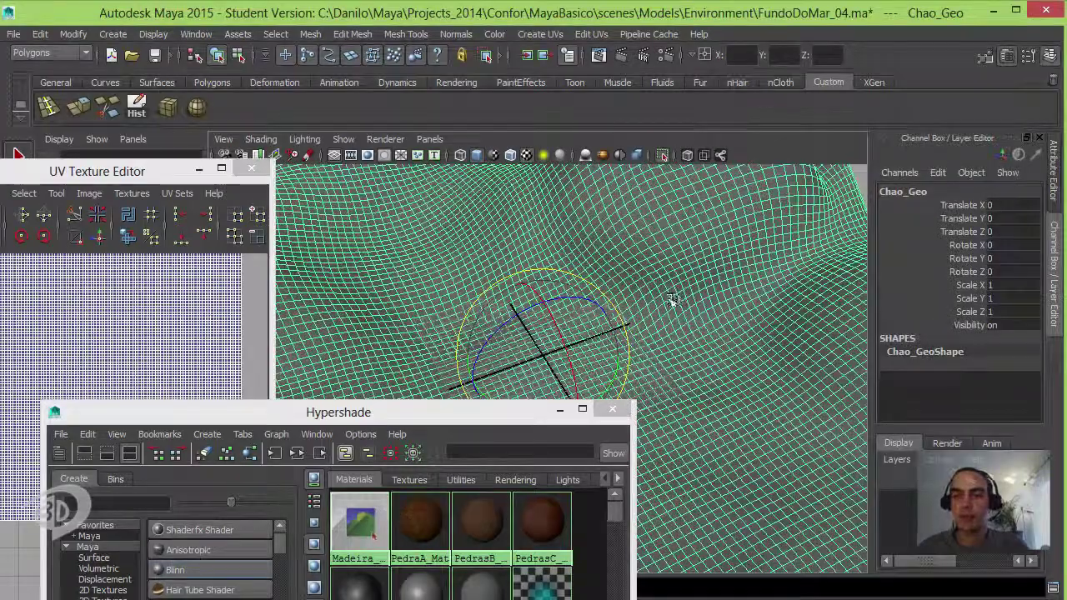
left_click_drag(695, 306, 667, 288, "alt")
right_click_drag(667, 288, 534, 261, "alt")
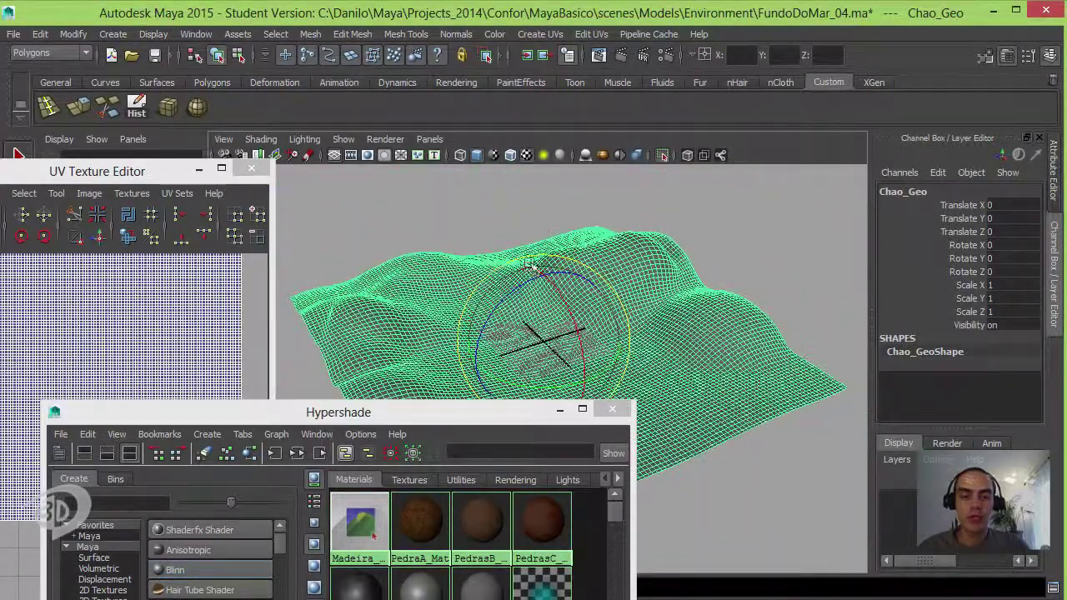
Create a new Lambert material in Hypershade and assign it to the ground mesh Chao_Geo.
left_click_drag(435, 409, 429, 236)
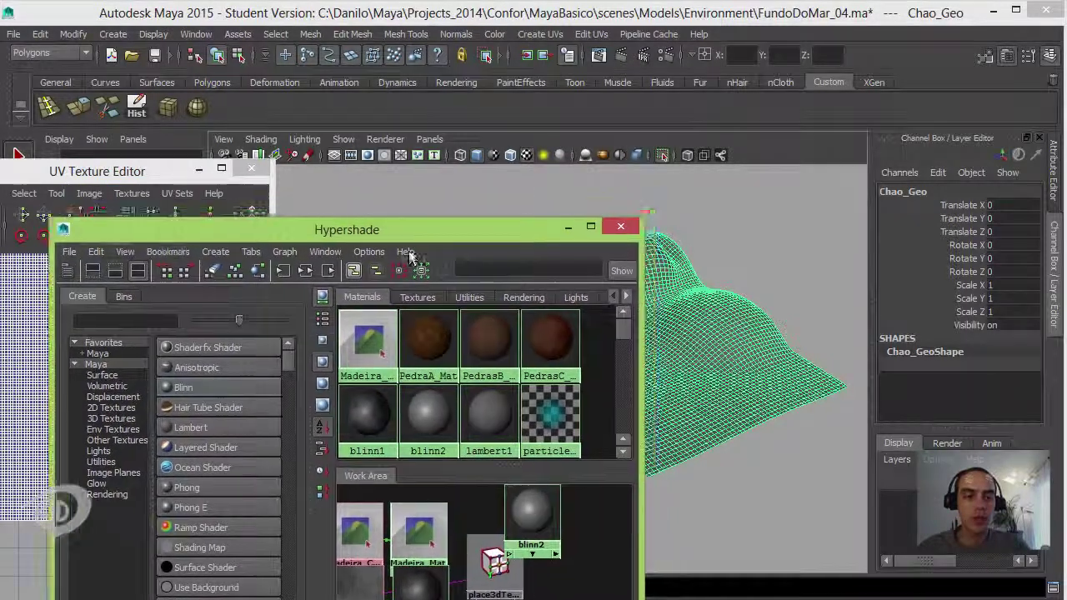
left_click(405, 252)
left_click(429, 236)
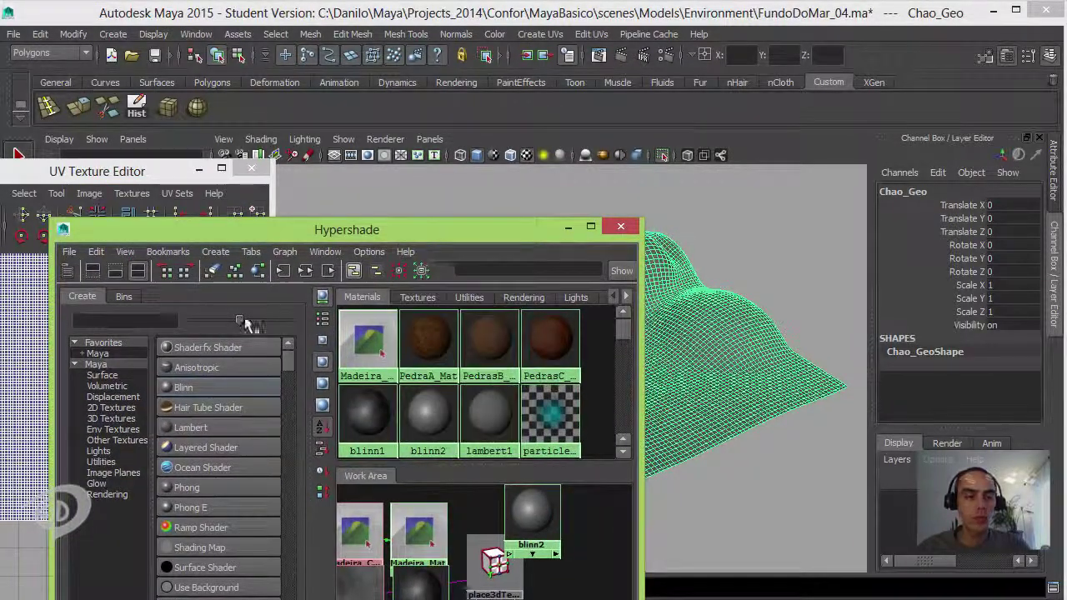
left_click(203, 427)
left_click_drag(406, 237, 331, 226)
left_click_drag(450, 563, 479, 499)
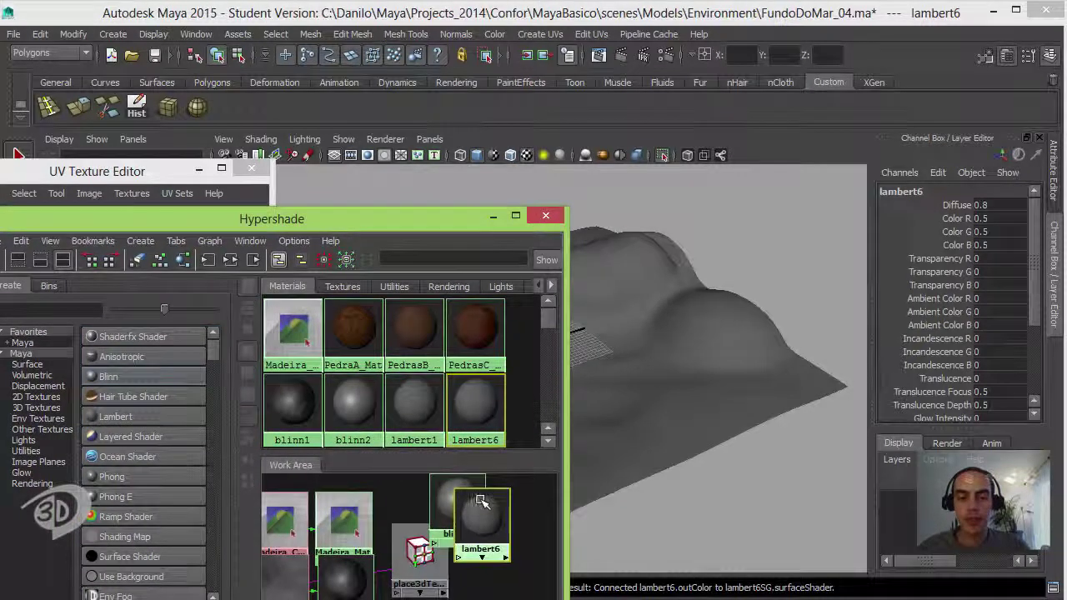
left_click(726, 348)
right_click_drag(486, 515, 487, 467)
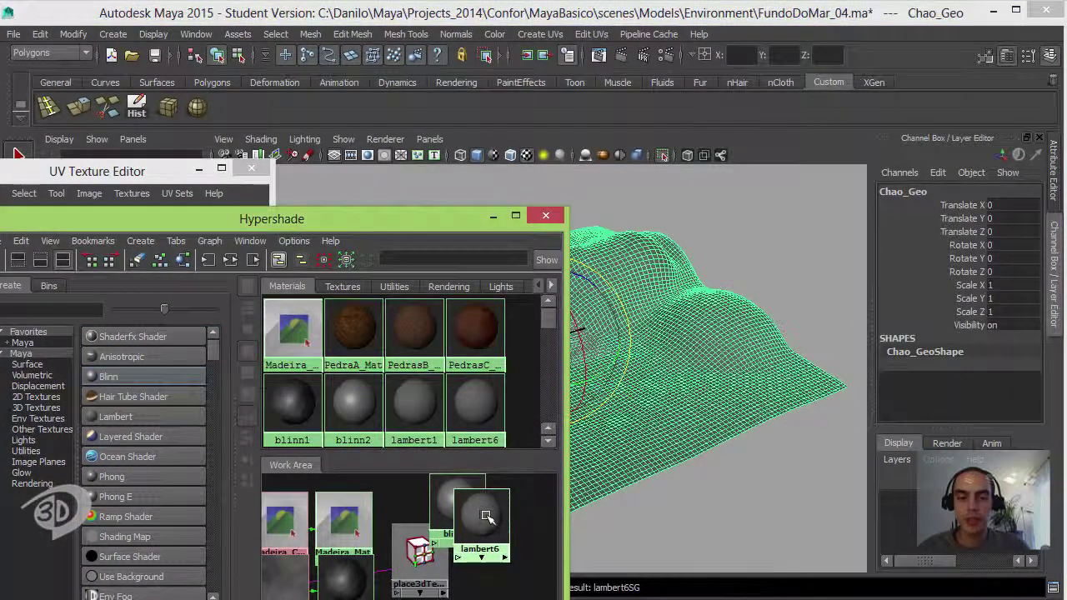
Rename the new Lambert material to Solo_Mat.
left_click(489, 517)
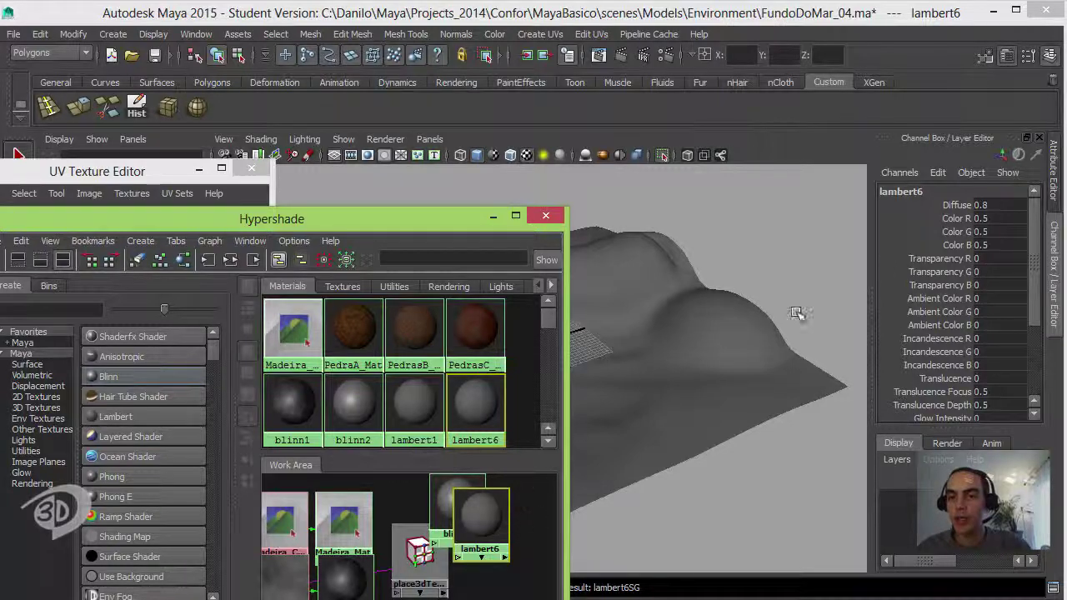
left_click(899, 191)
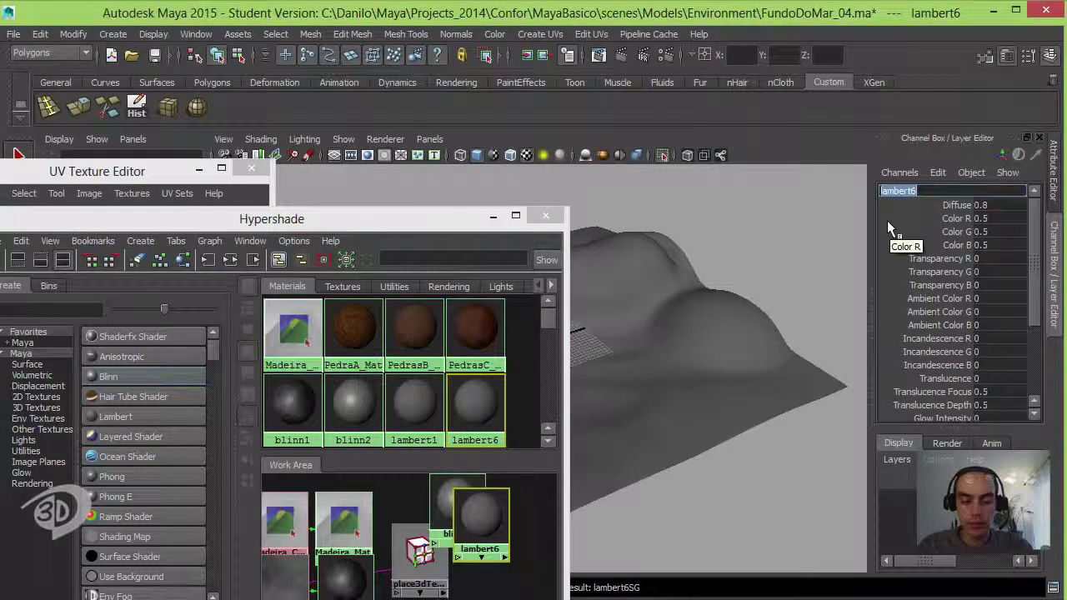
type("So")
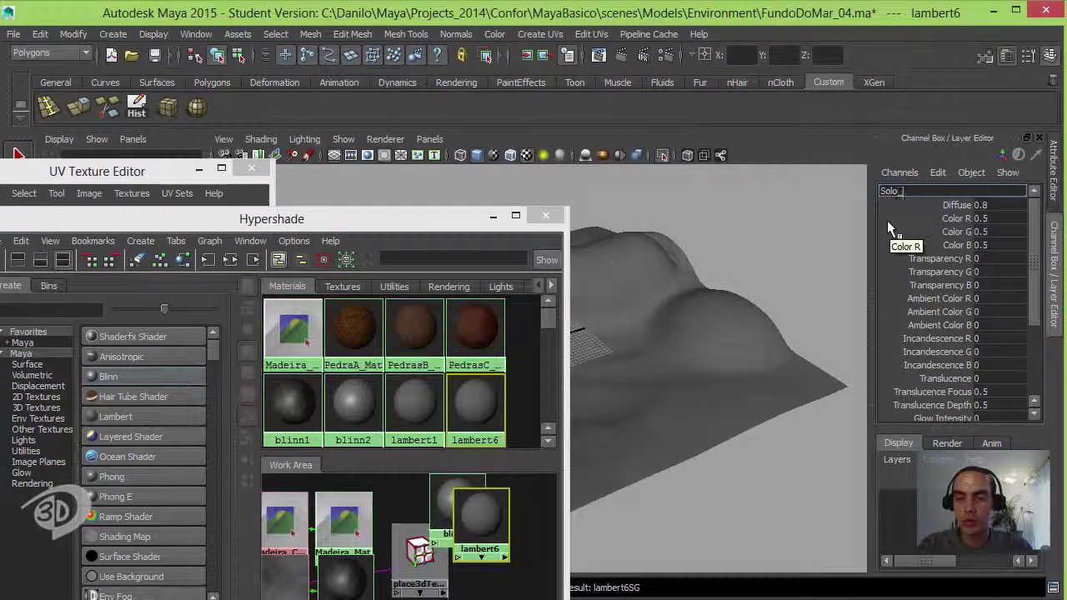
type("lo_Mat")
key("Return")
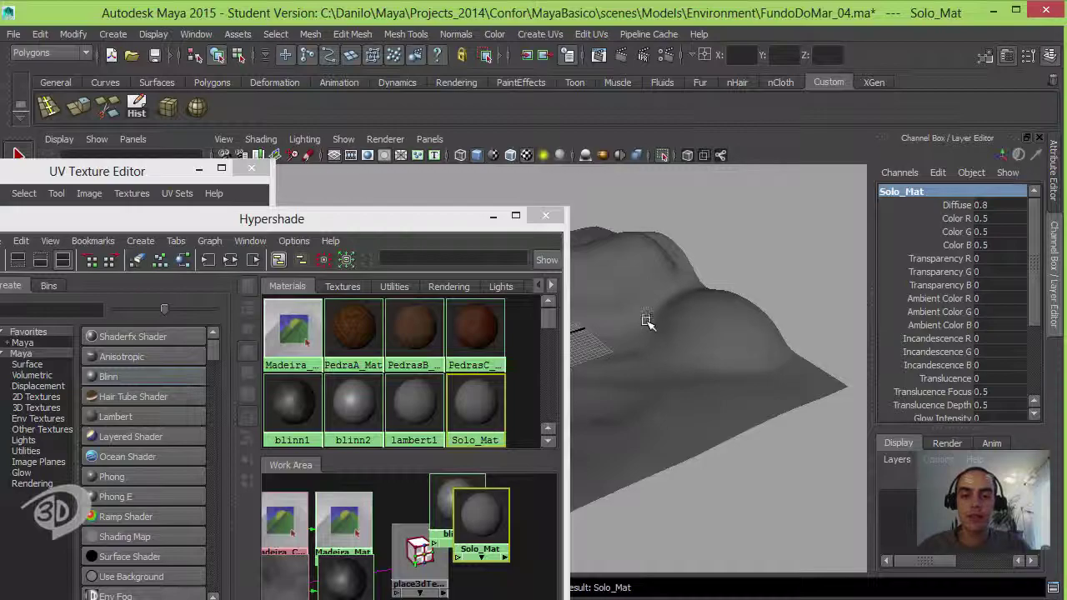
Apply Solo_Mat to the selected Chao_Geo ground and reselect the mesh.
left_click(677, 366)
right_click_drag(485, 512, 496, 458)
left_click(786, 281)
left_click(638, 321)
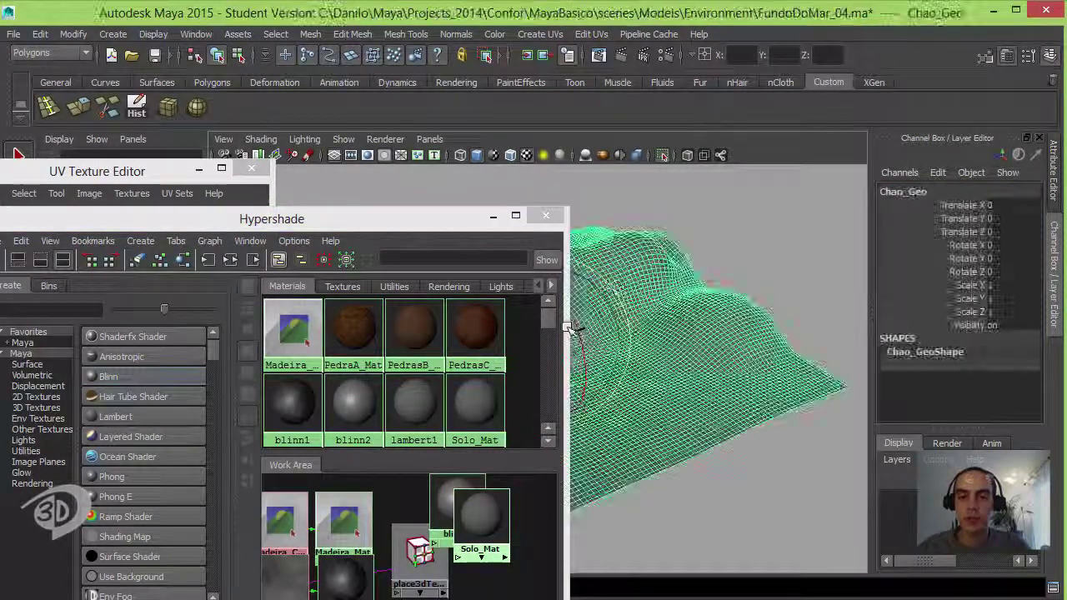
Minimize Hypershade, inspect the Chao_Geo UV layout in the UV Texture Editor, and close that editor.
left_click_drag(665, 336, 637, 344, "alt")
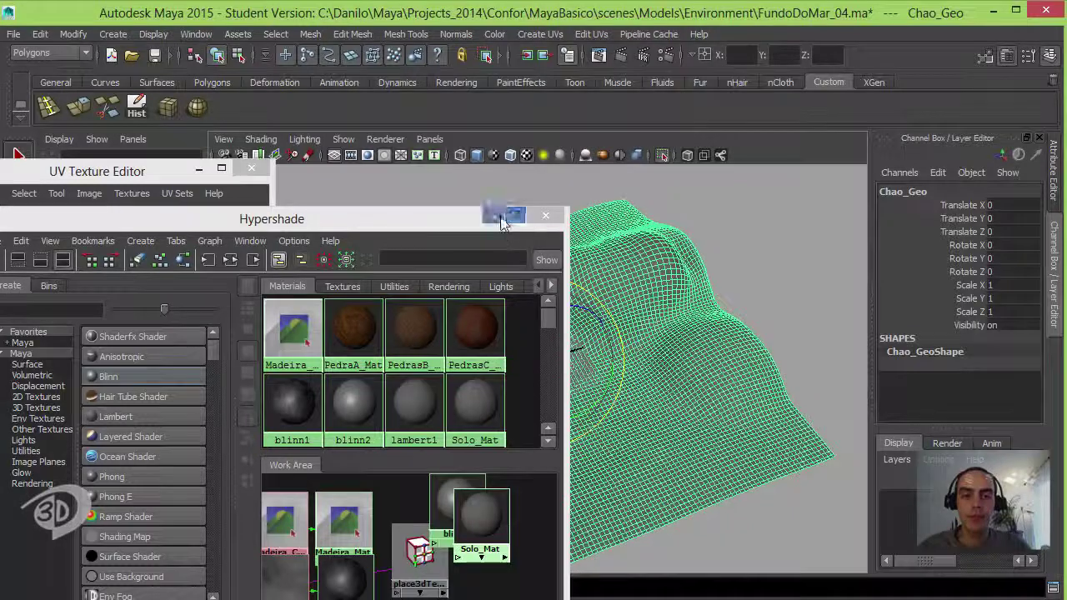
left_click(503, 219)
left_click_drag(162, 177, 494, 161)
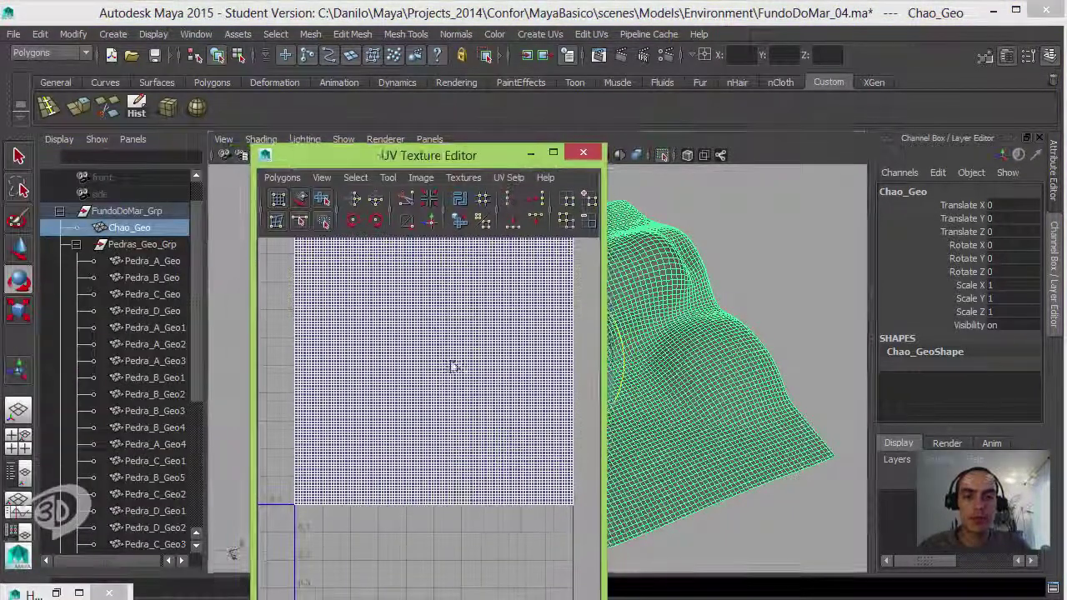
right_click_drag(453, 367, 355, 376, "alt")
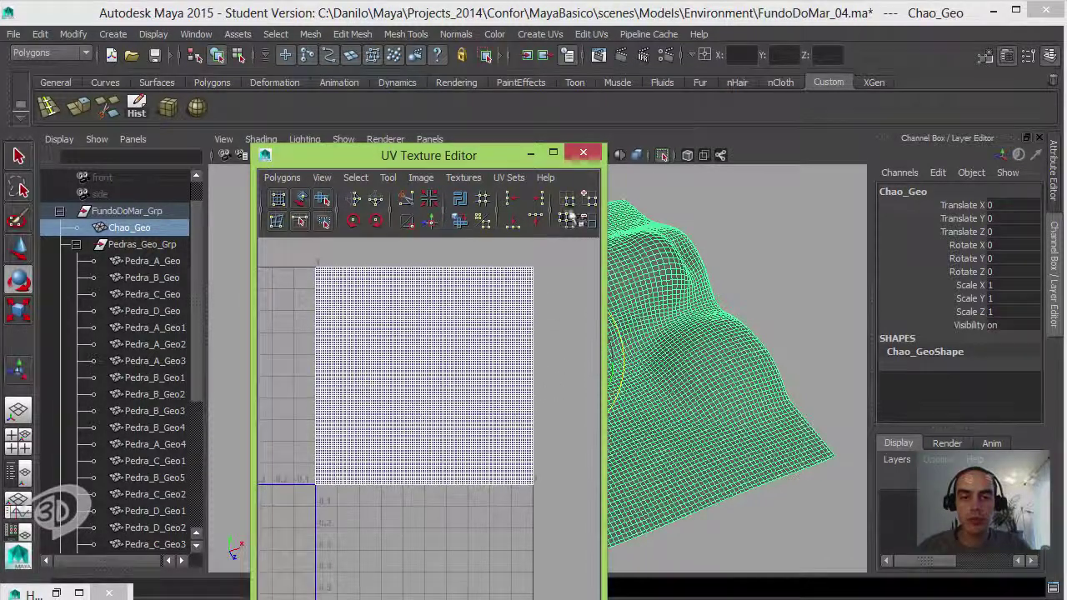
left_click(582, 154)
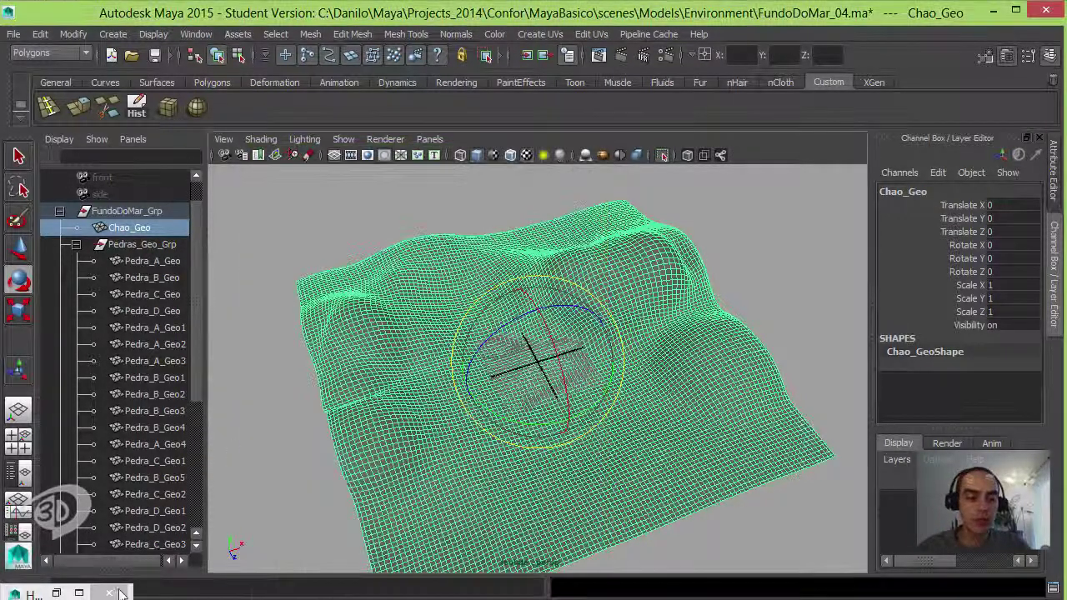
Collapse Pedras_Geo_Grp in the scene hierarchy and clear the selection to view the bare ground from the front.
left_click(75, 245)
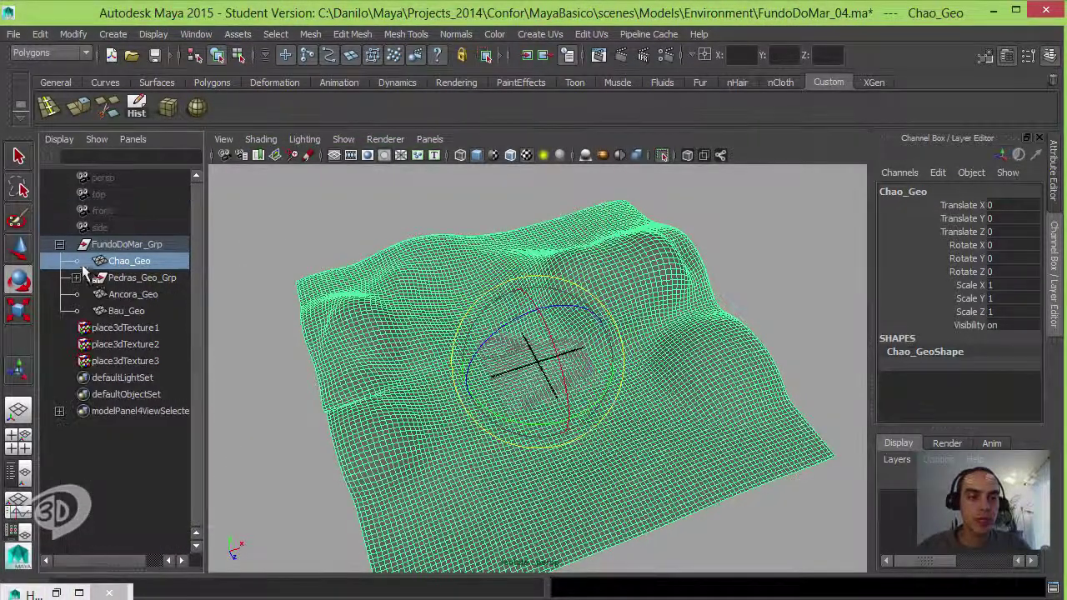
left_click(335, 266)
left_click_drag(489, 378, 525, 298, "alt")
left_click(540, 284)
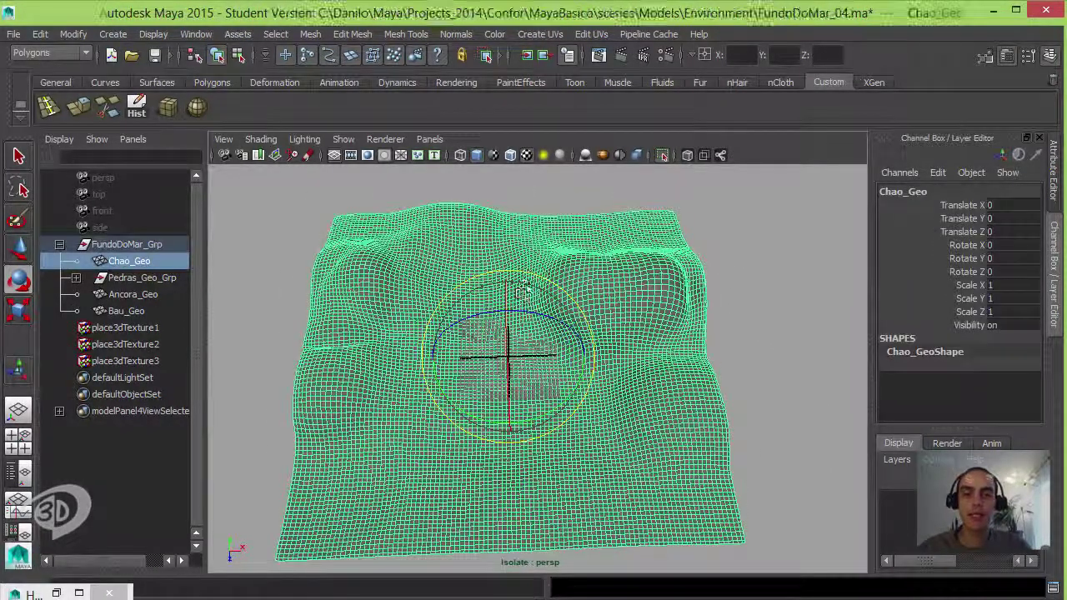
left_click(729, 272)
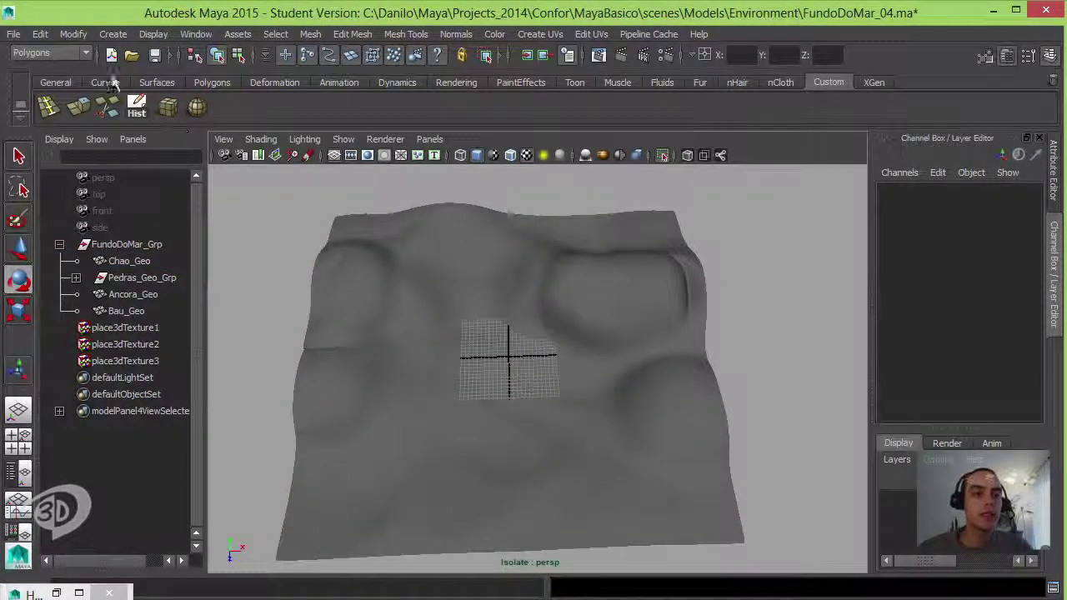
Switch to the Rendering menu set and open the 3D Paint Tool settings with Chao_Geo selected.
left_click(83, 53)
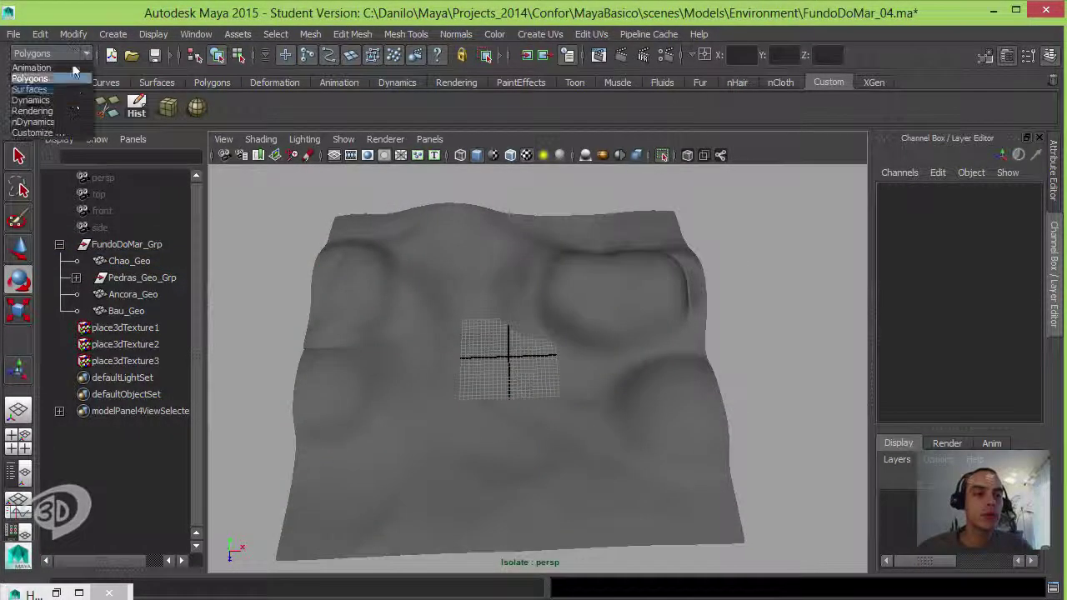
left_click(72, 110)
left_click(360, 35)
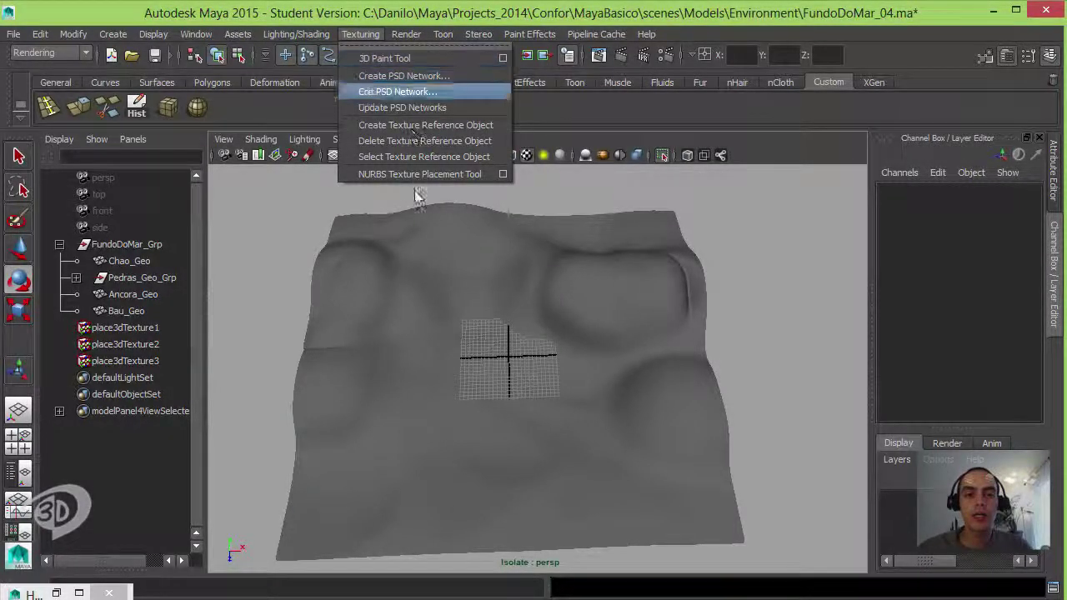
left_click(423, 263)
left_click(360, 33)
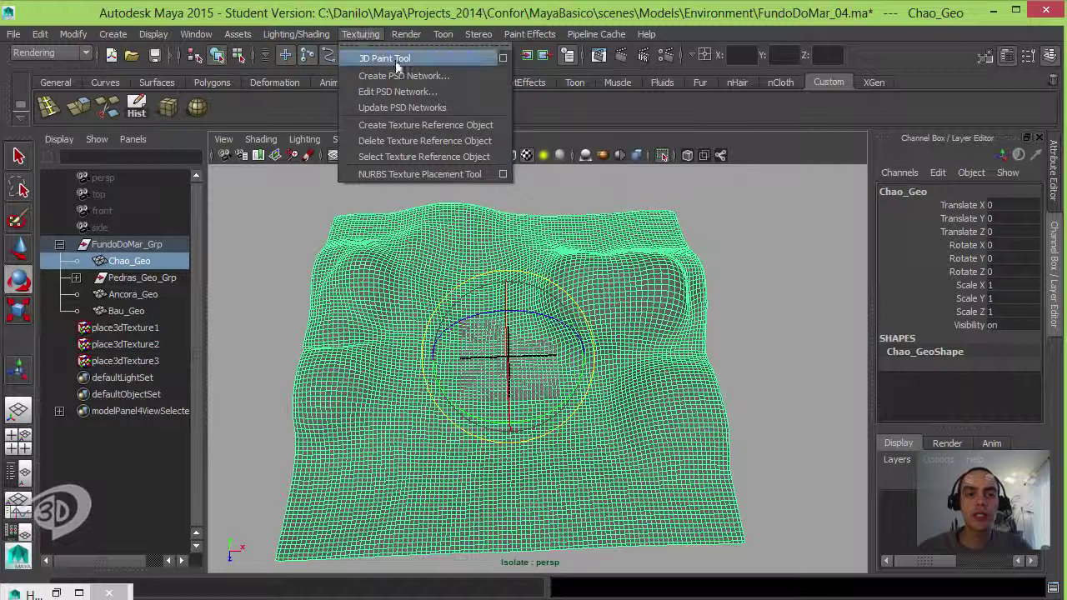
left_click(505, 58)
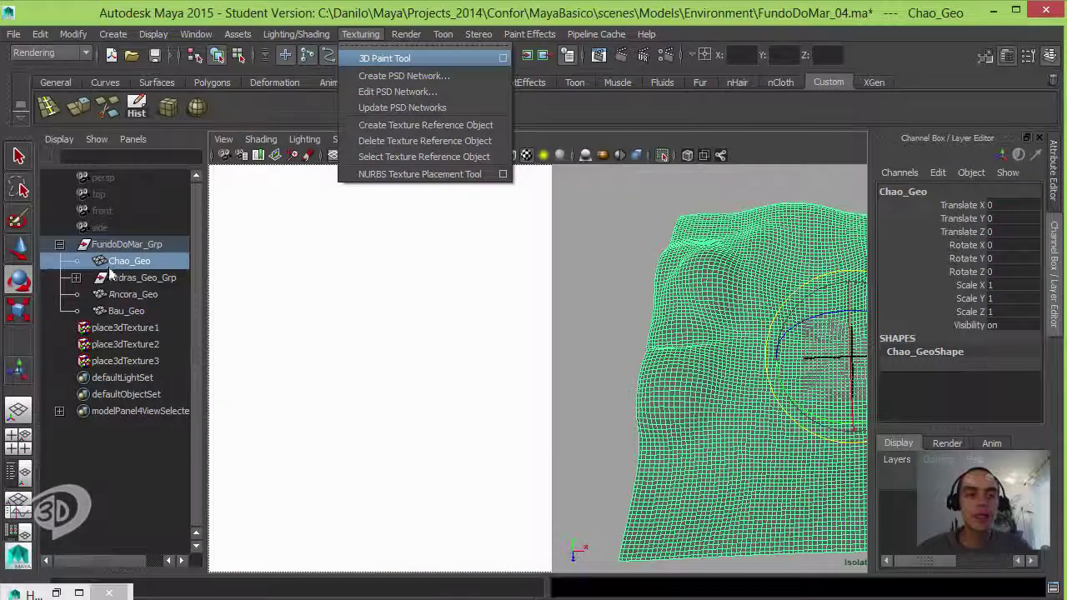
left_click(111, 293)
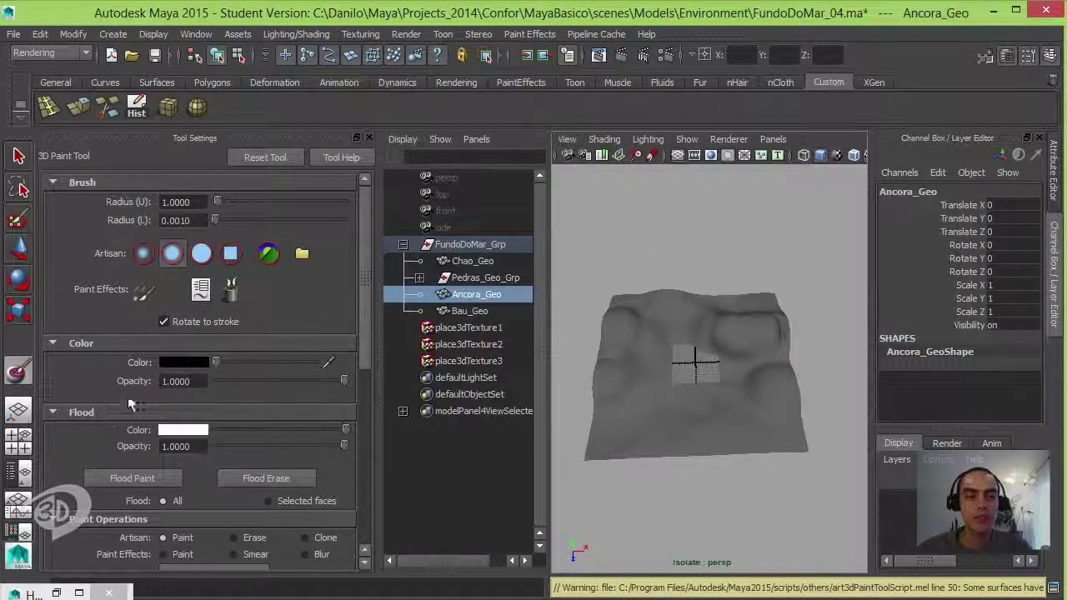
left_click(482, 262)
Examine the shape of the ground mesh from several angles and distances.
left_click_drag(682, 313, 734, 353, "alt")
right_click_drag(734, 353, 743, 354, "alt")
left_click_drag(744, 354, 714, 328, "alt")
right_click_drag(714, 329, 722, 331, "alt")
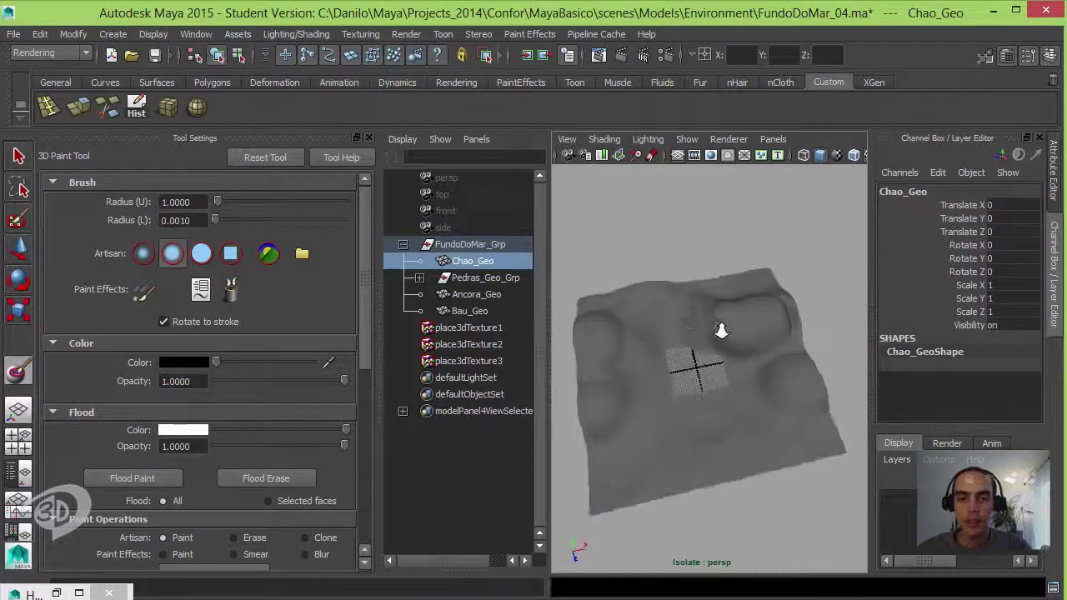
left_click_drag(722, 330, 699, 330, "alt")
right_click_drag(699, 330, 723, 344, "alt")
mouse_move(723, 344)
left_mouse_down("alt")
mouse_move(709, 345)
mouse_move(712, 360)
left_mouse_up("alt")
right_click_drag(712, 361, 676, 348, "alt")
left_click_drag(676, 348, 684, 352, "alt")
right_click_drag(683, 352, 701, 355, "alt")
left_click_drag(701, 355, 777, 310, "alt")
mouse_move(777, 310)
right_mouse_down("alt")
mouse_move(792, 305)
mouse_move(769, 291)
right_mouse_up("alt")
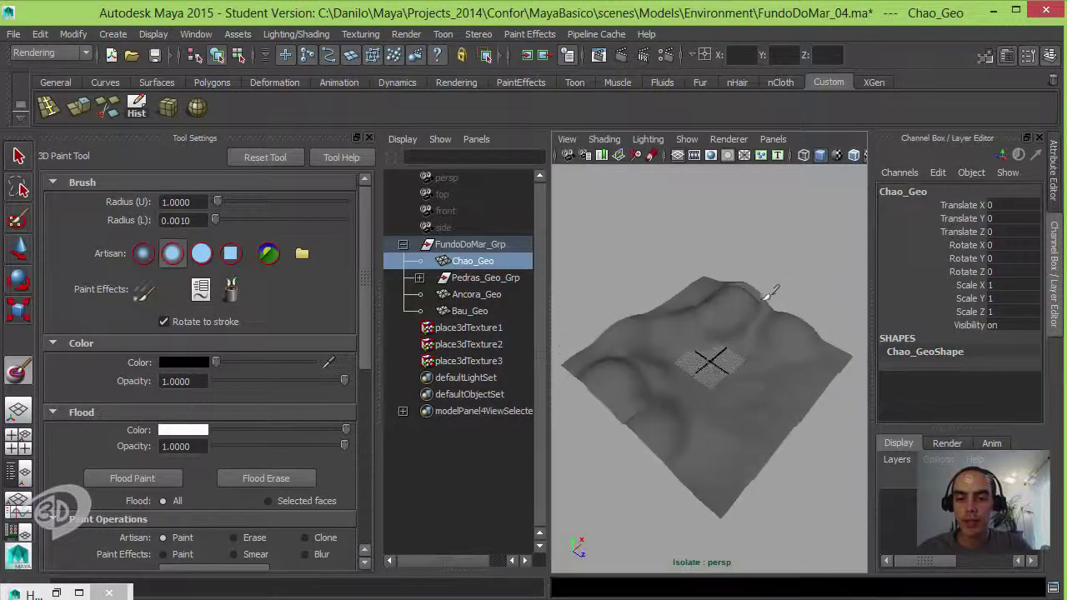
left_click_drag(770, 291, 764, 300, "alt")
right_click_drag(764, 300, 784, 308, "alt")
left_click_drag(783, 307, 734, 348, "alt")
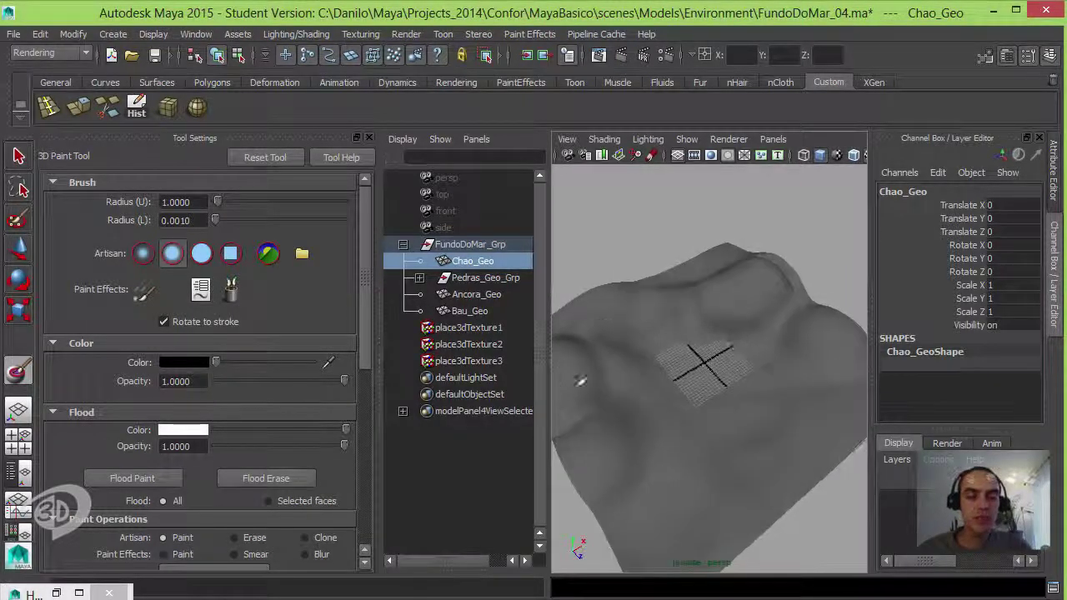
Review the 3D Paint Tool settings and try to paint a black stroke on the ground mesh.
left_click_drag(364, 290, 369, 257)
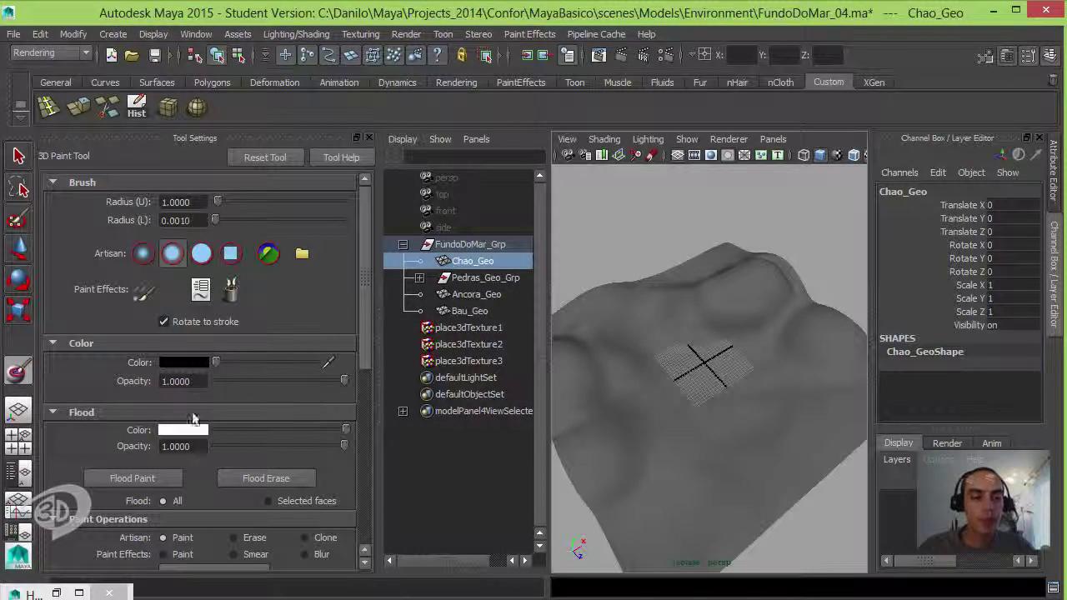
left_click_drag(631, 328, 629, 372)
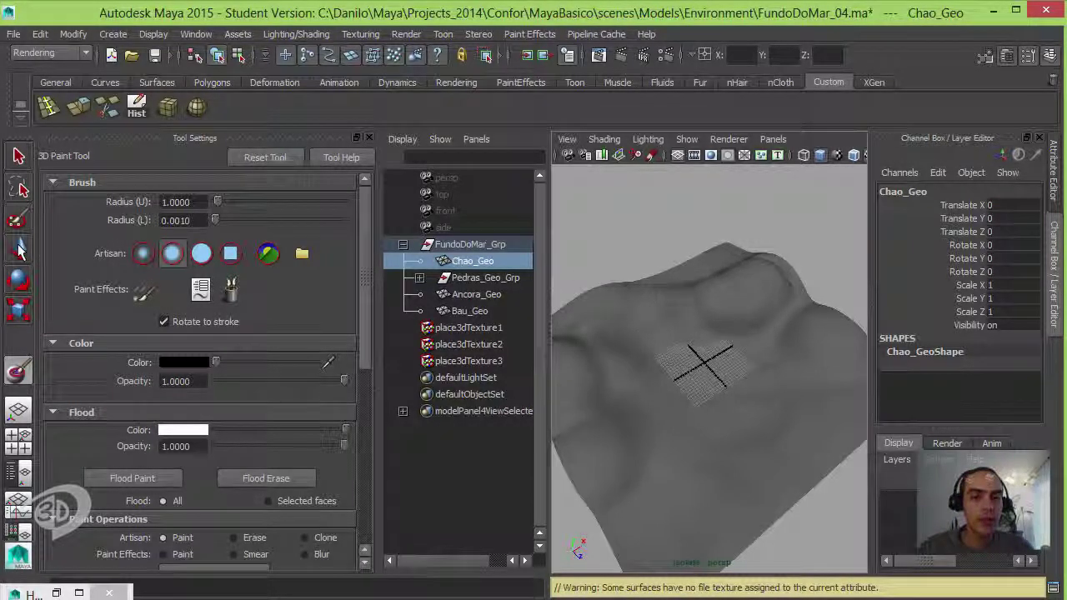
Bring up the Hypershade, move the Solo_Mat node clear of blinn2 in the work area, and minimize the window.
left_click(33, 593)
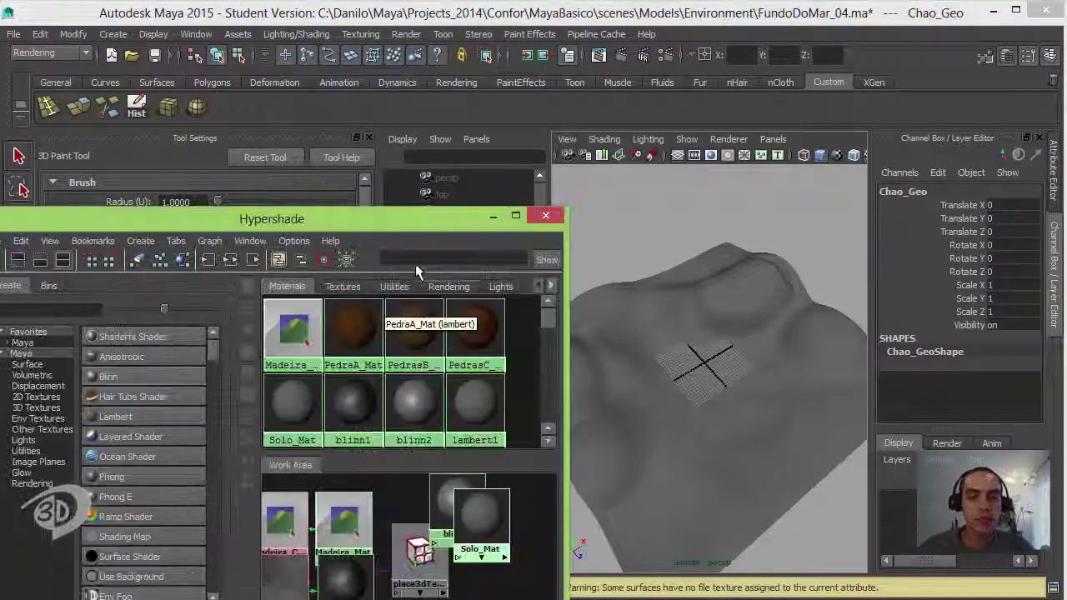
left_click_drag(378, 228, 590, 108)
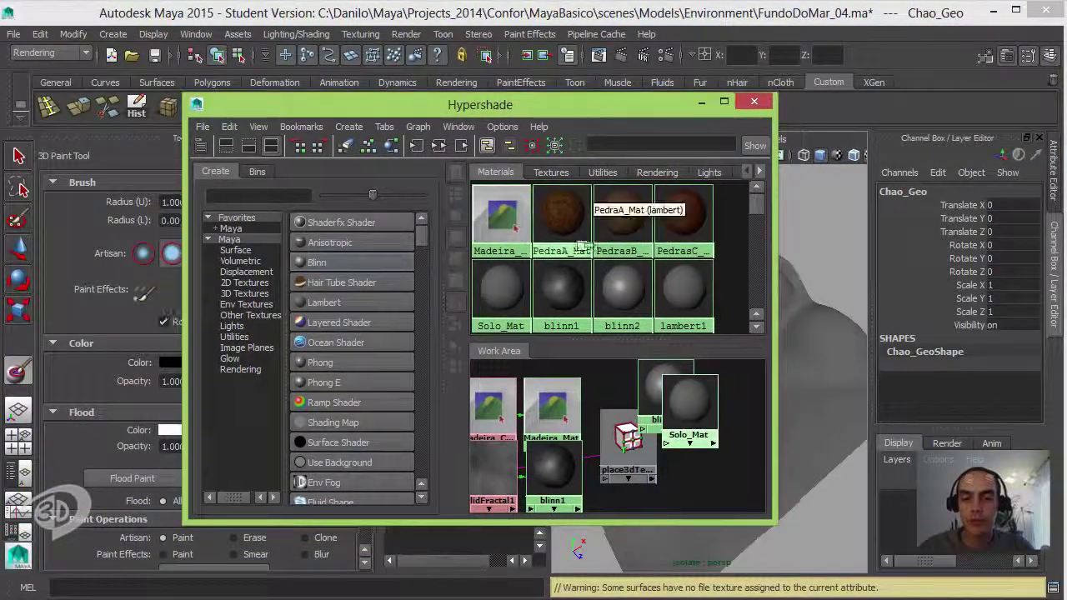
left_click(18, 156)
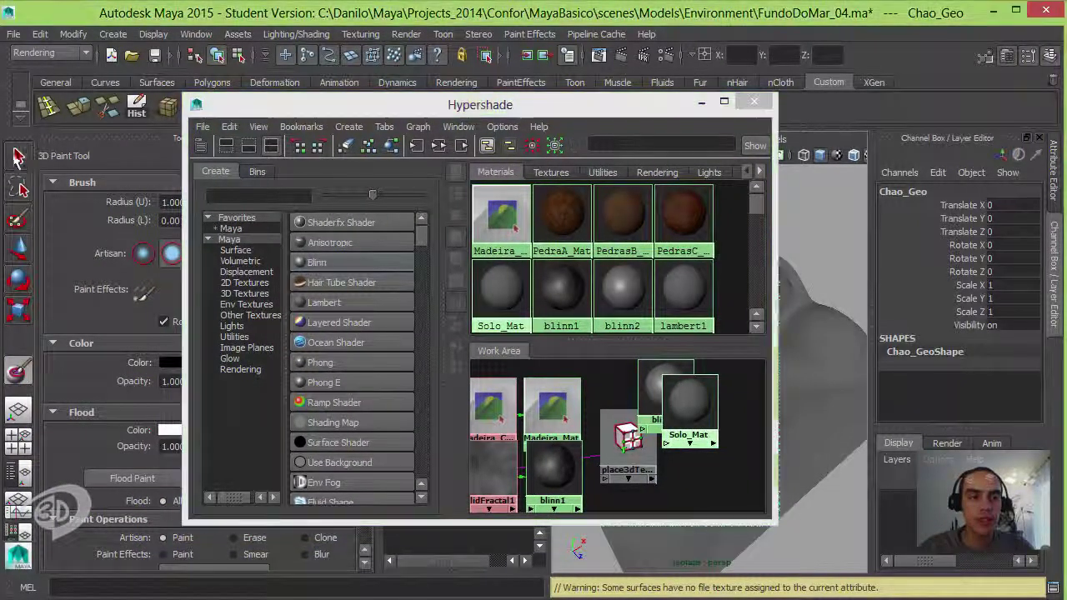
left_click_drag(688, 407, 714, 434)
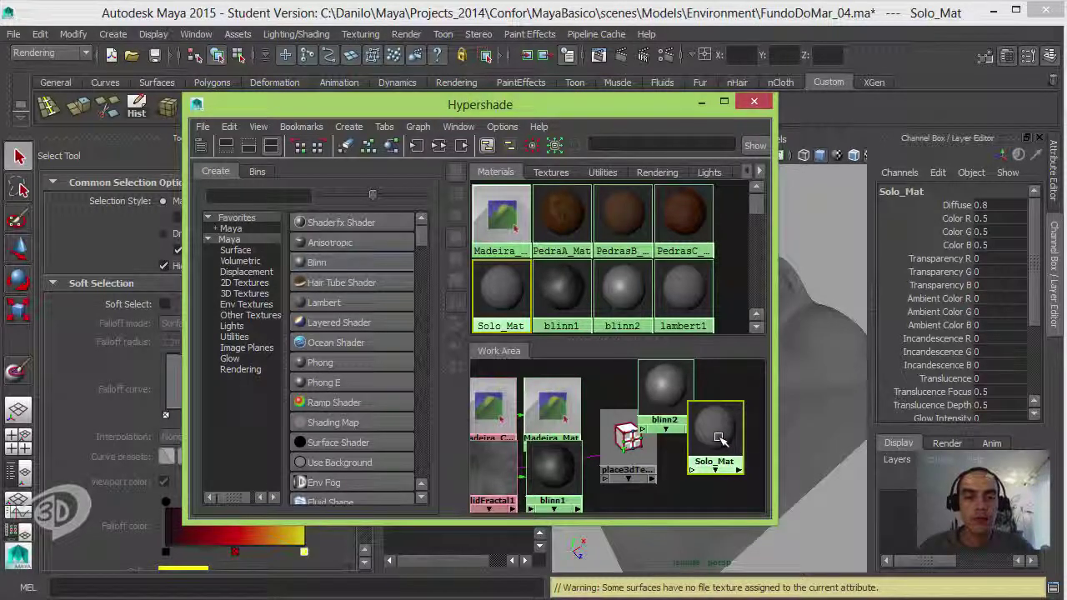
left_click(702, 103)
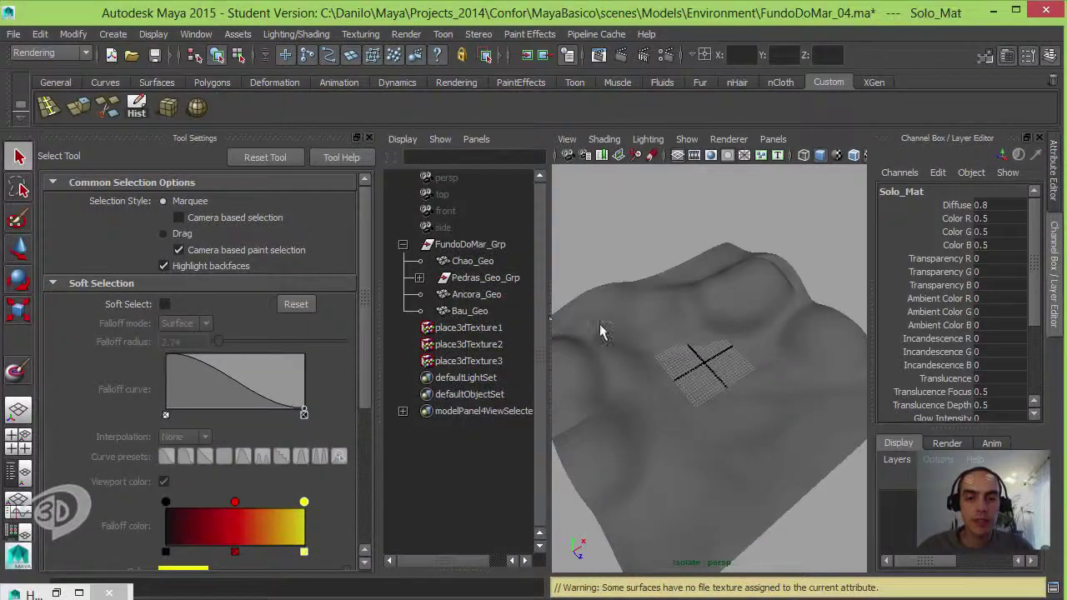
Reactivate the 3D Paint Tool on the ground mesh and open the Assign/Edit File Textures dialog for the Color attribute.
left_click(632, 326)
left_click(17, 371)
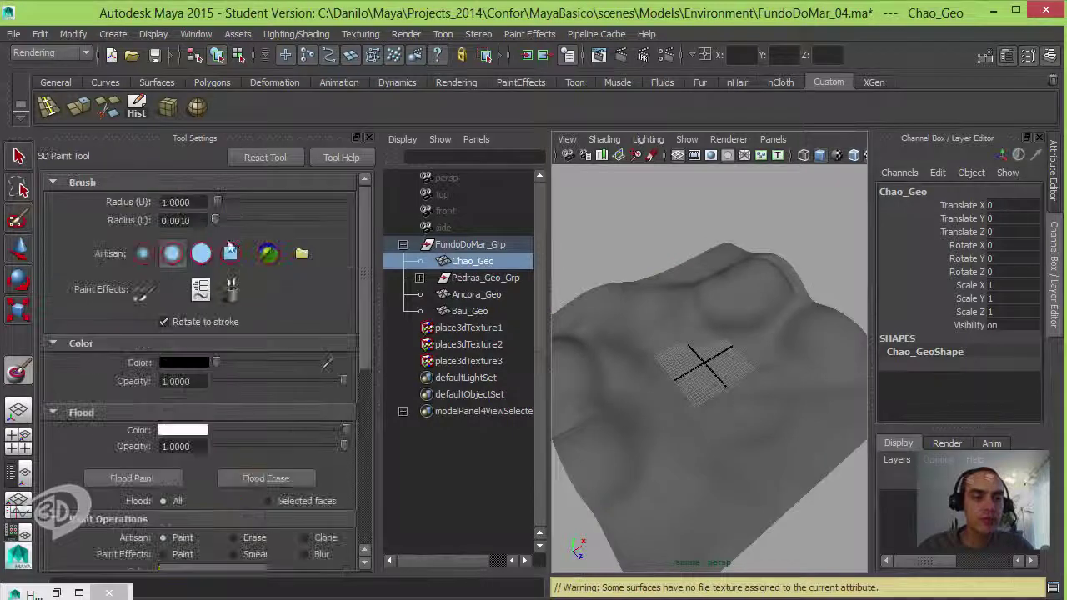
left_click_drag(364, 289, 387, 465)
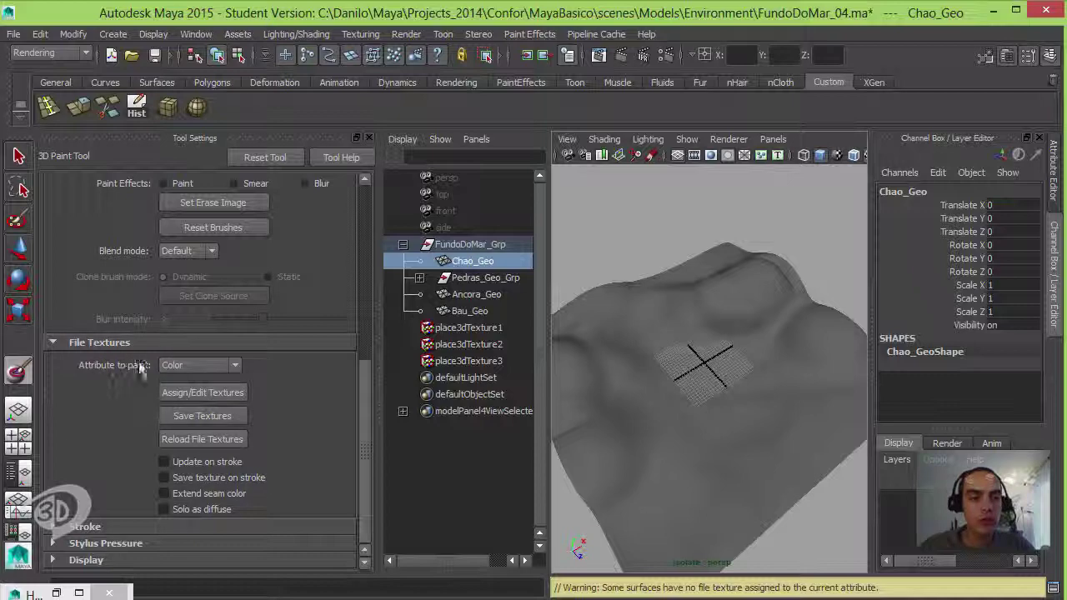
left_click(204, 395)
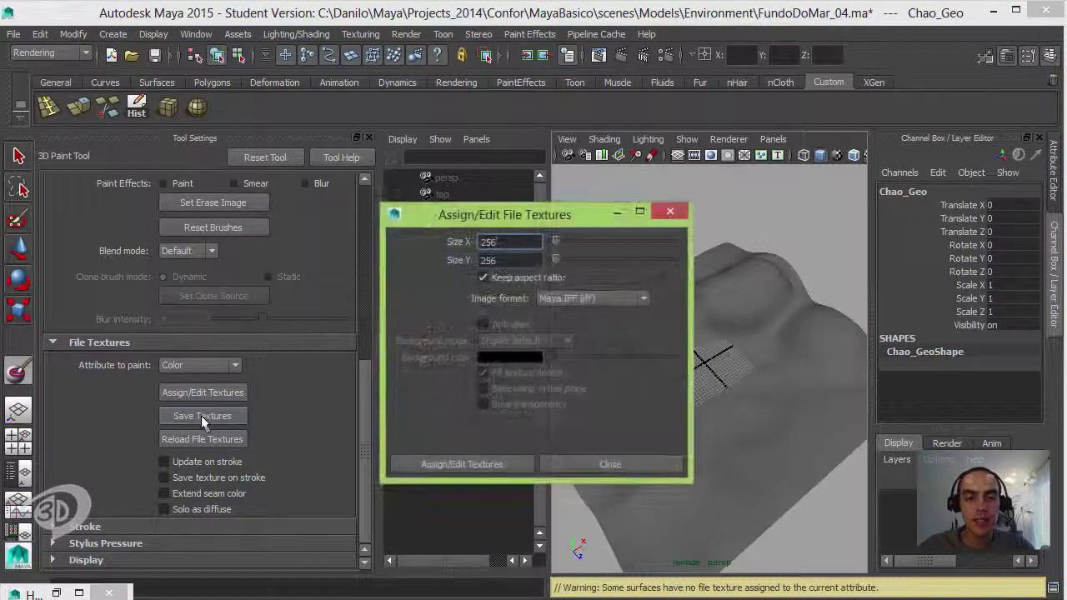
Assign a 512 by 512 PNG color file texture to the ground mesh and save the texture to disk.
double_click(495, 242)
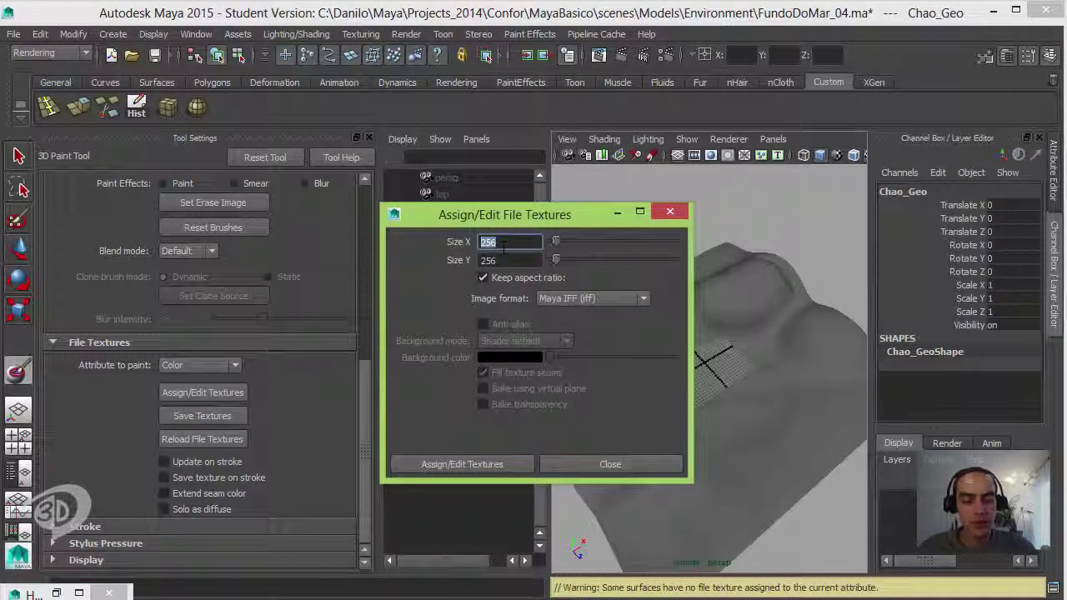
type("51")
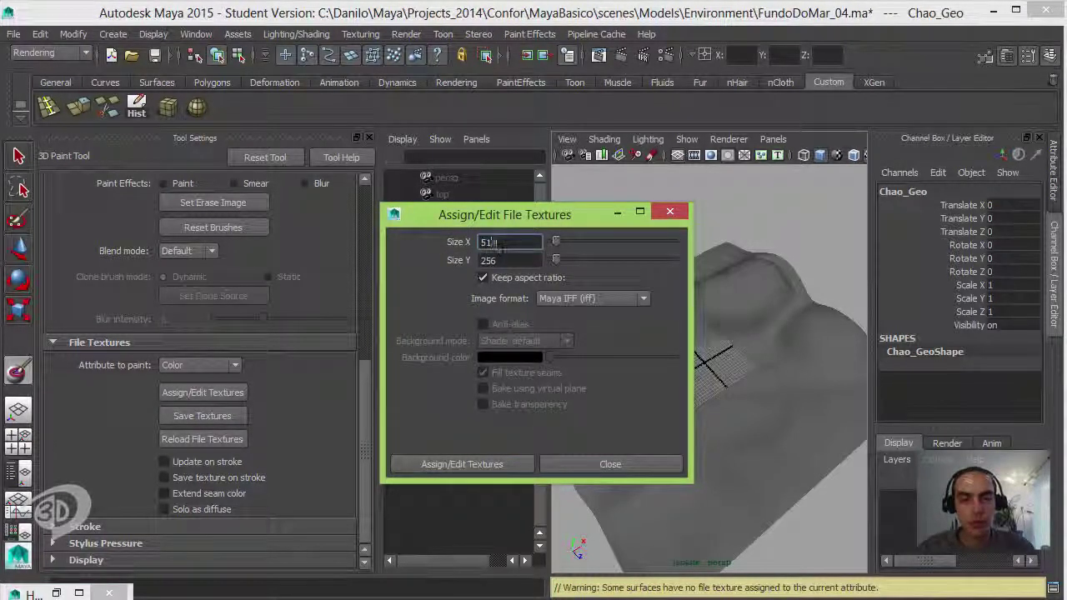
type("2")
key("Tab")
type("512")
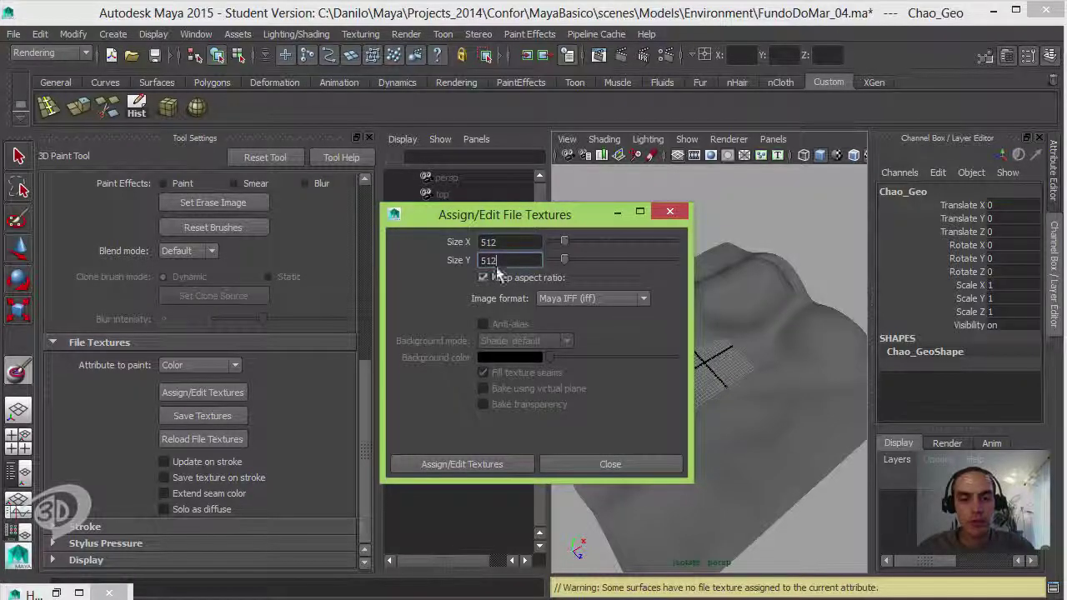
left_click(505, 243)
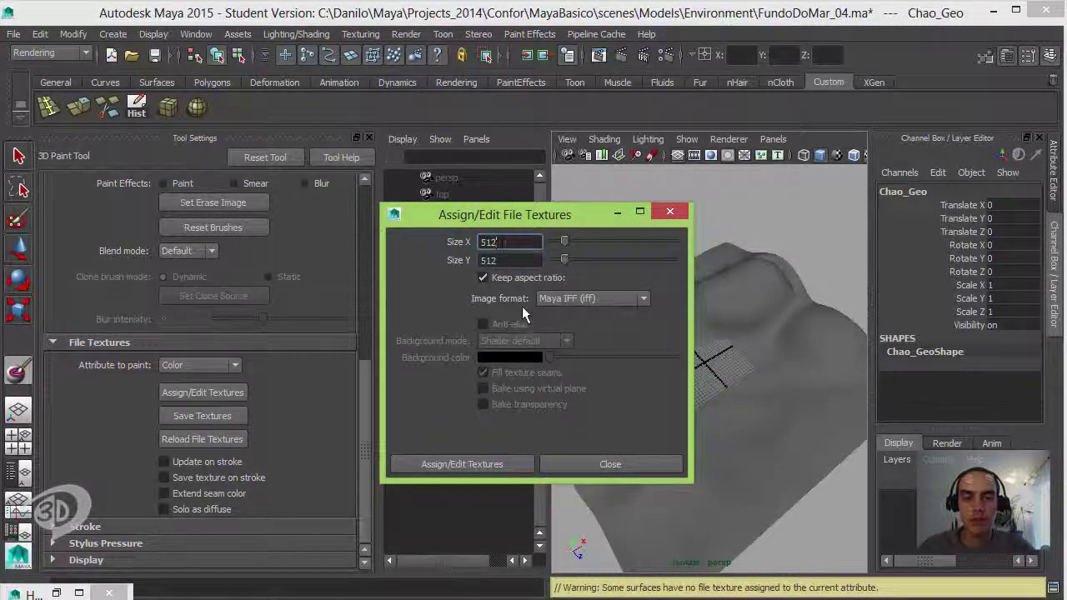
left_click(611, 298)
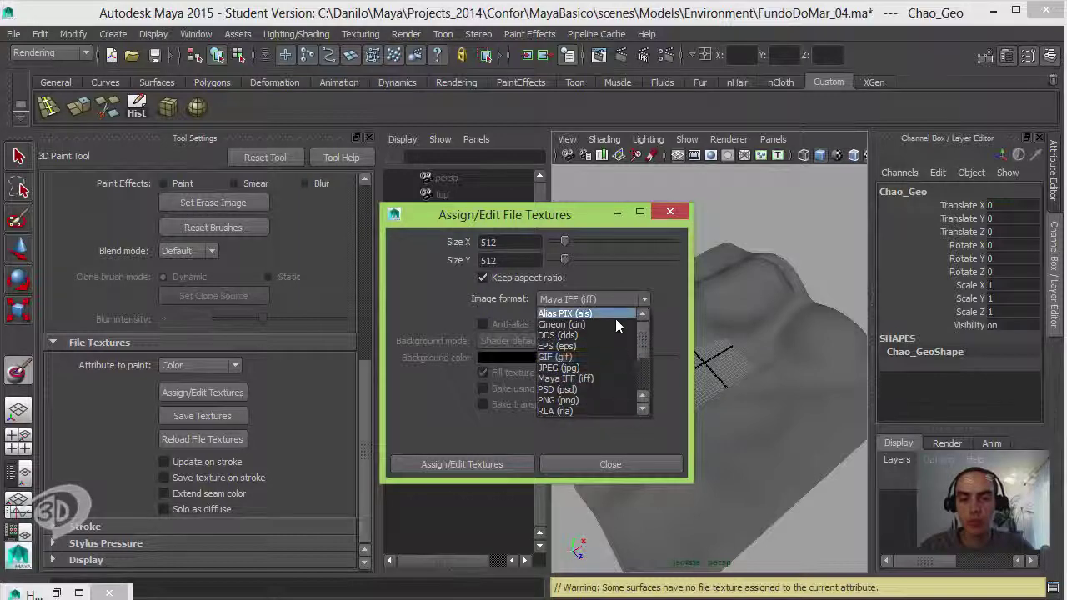
left_click(600, 401)
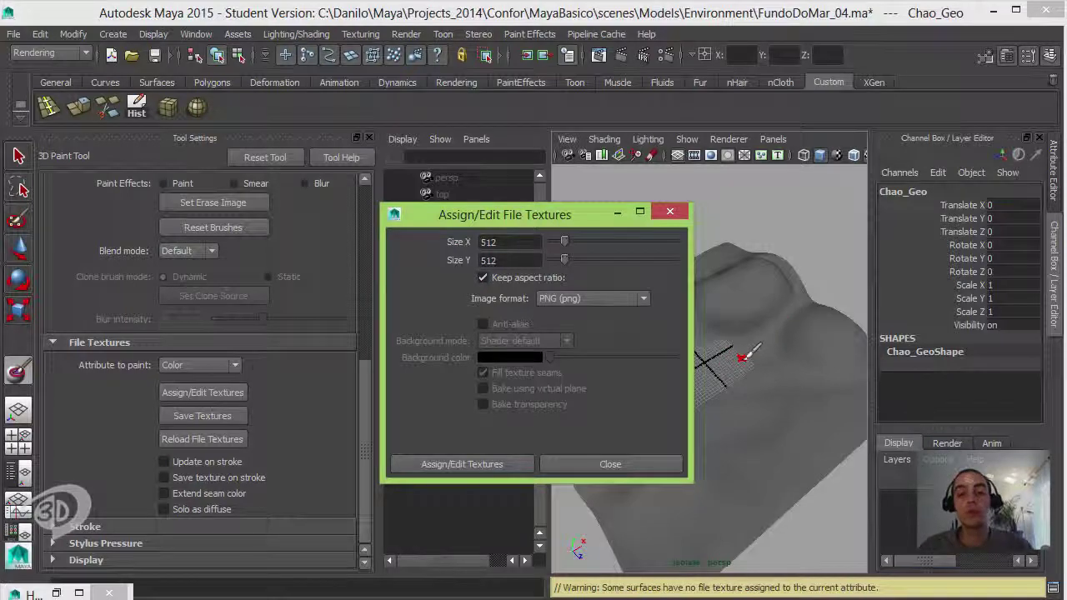
left_click(495, 467)
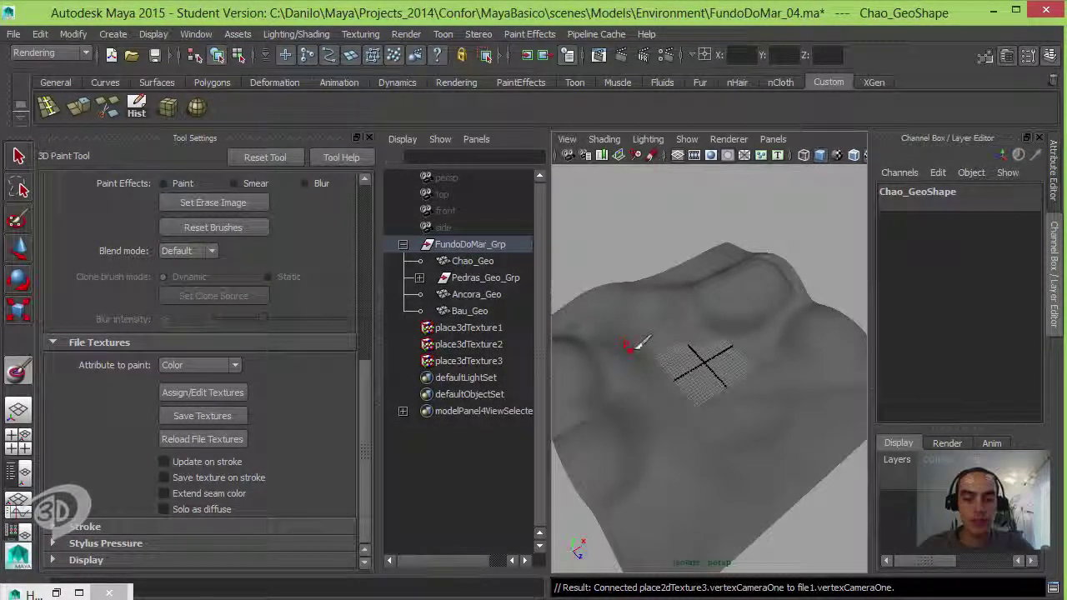
left_click(226, 416)
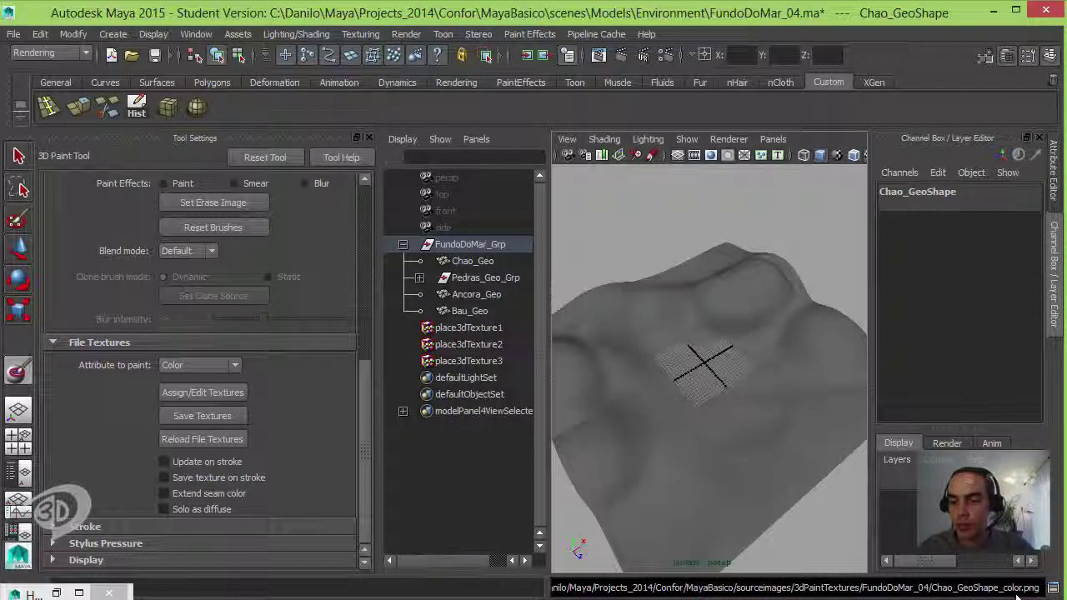
Switch to File Explorer, locate the saved Chao_GeoShape_color texture in sourceimages/3dPaintTextures/FundoDoMar_04, and return to Maya.
left_click(78, 593)
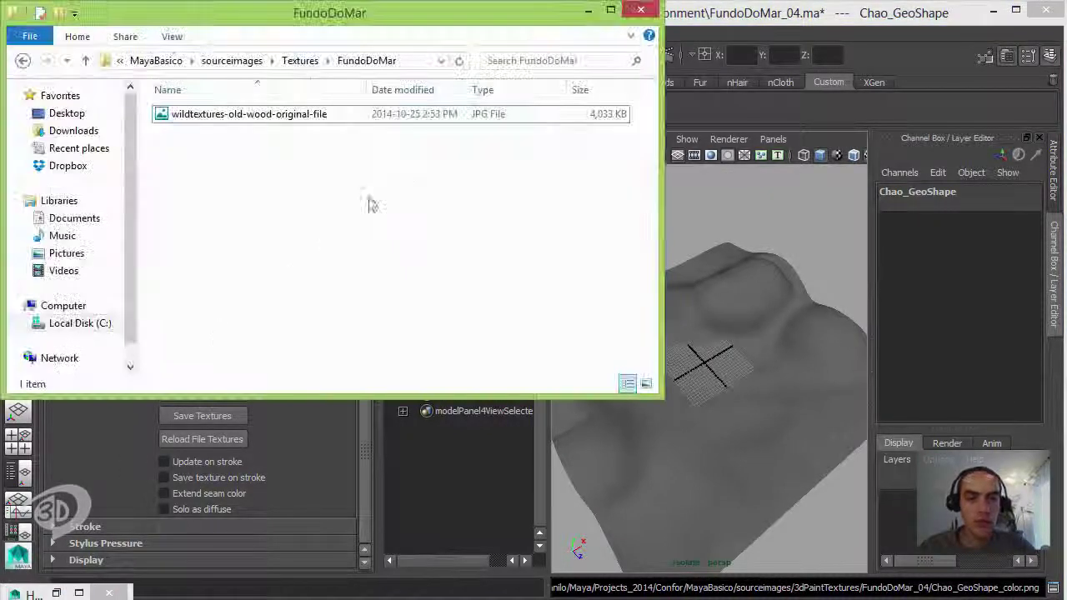
left_click(300, 60)
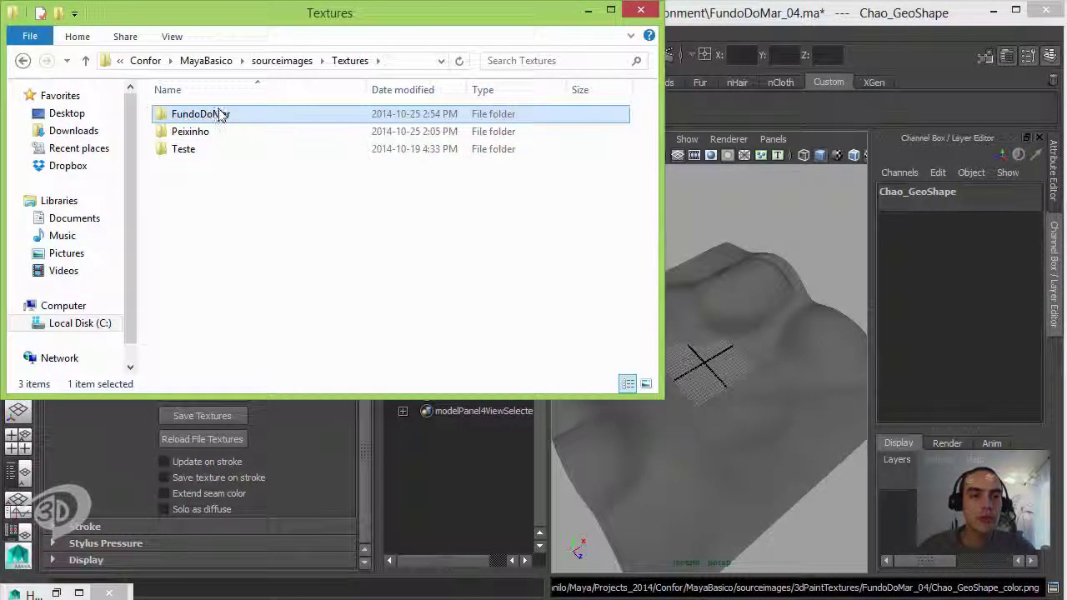
key("F2")
left_click(339, 282)
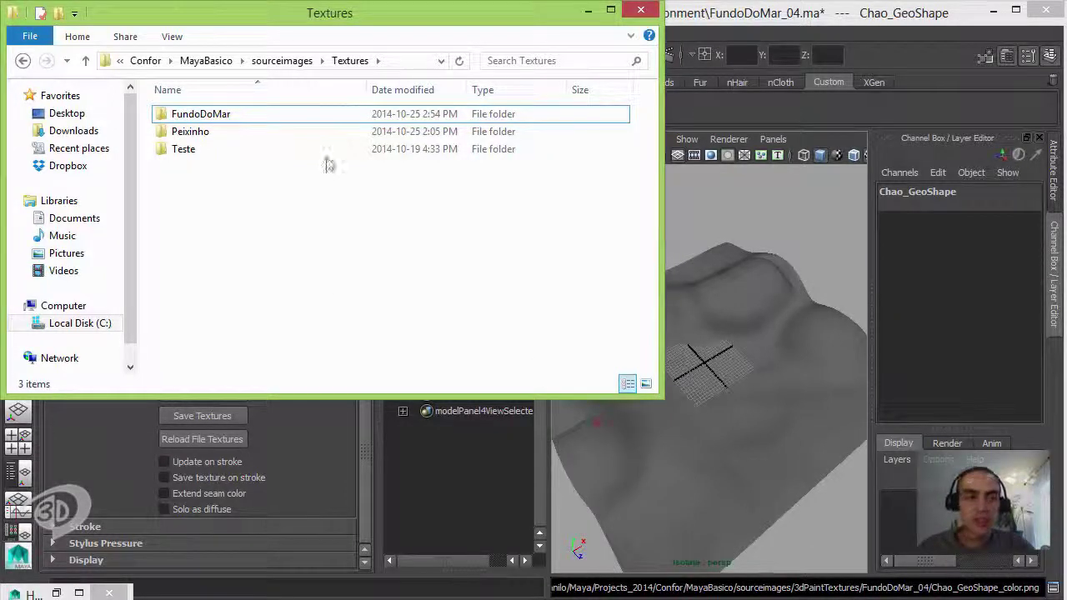
left_click(276, 60)
left_click(205, 115)
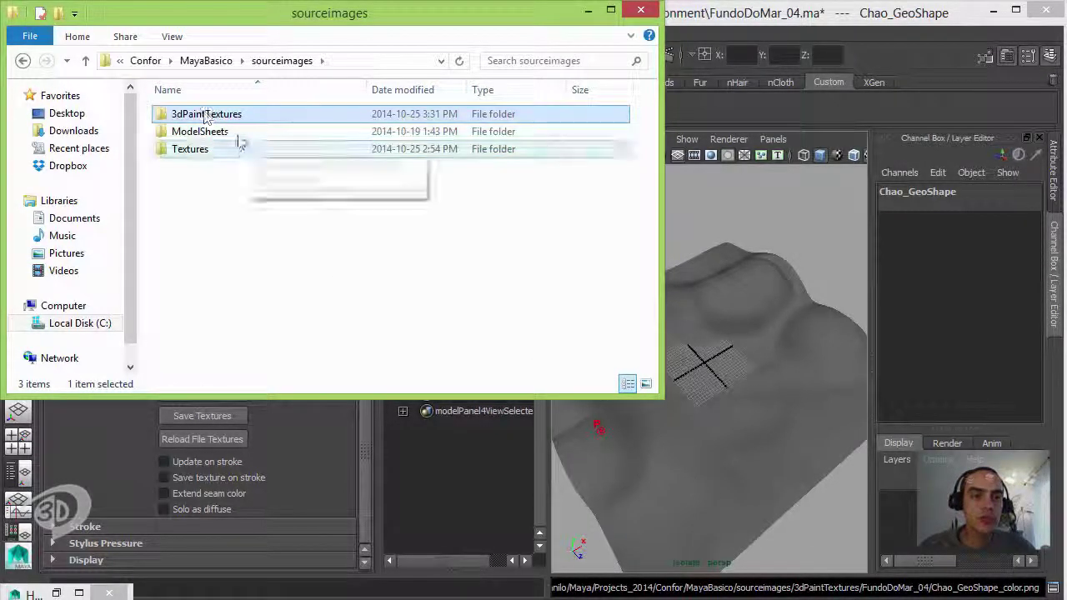
double_click(180, 115)
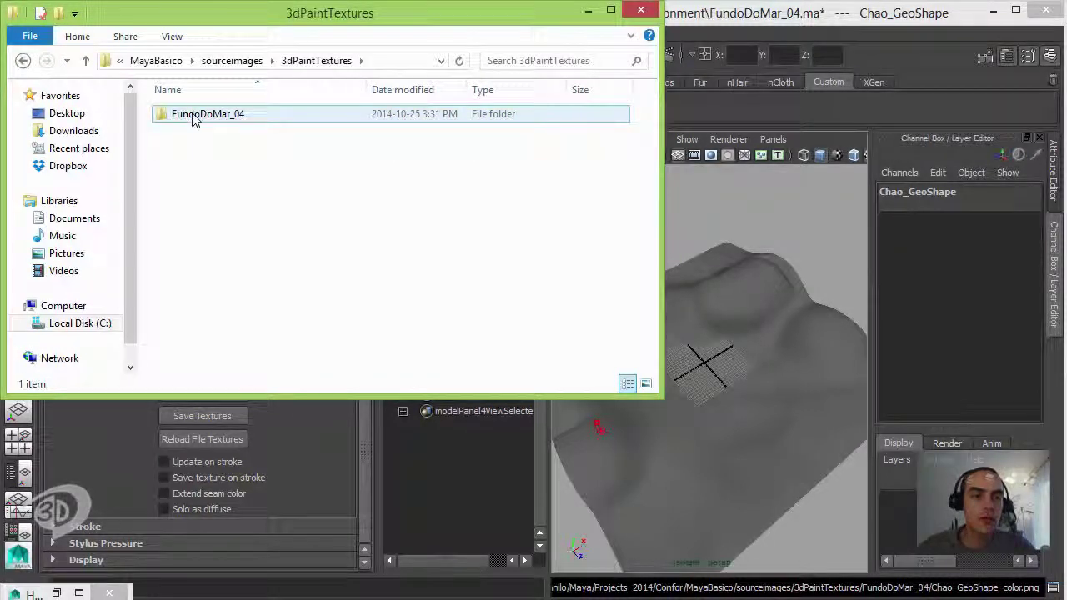
double_click(193, 118)
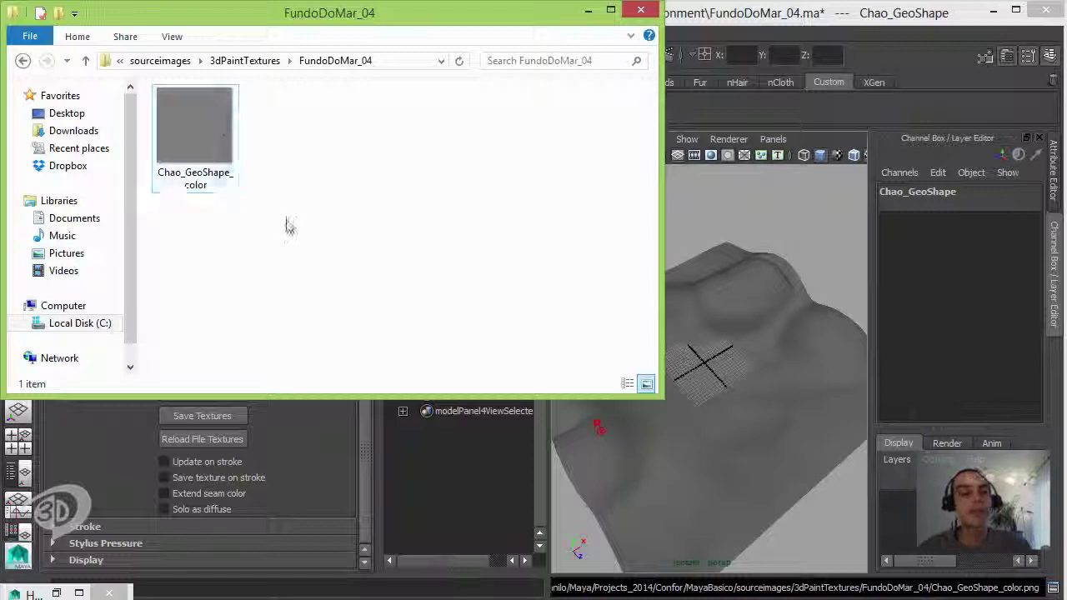
left_click(592, 9)
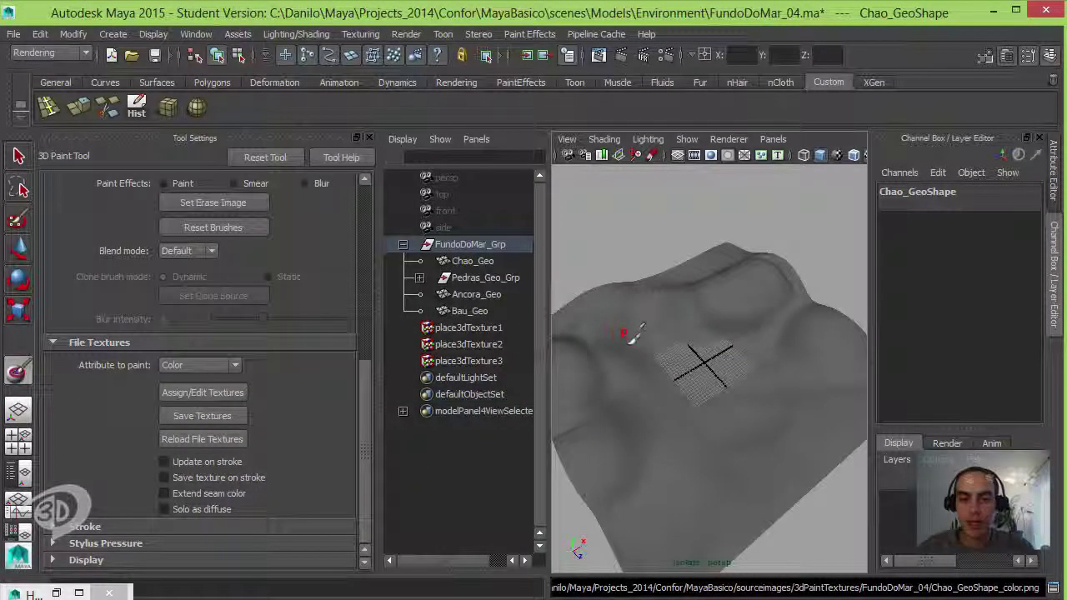
Enlarge the upper brush radius to about 13.46 and flood the whole ground mesh with white.
key("b")
left_click_drag(623, 353, 686, 344)
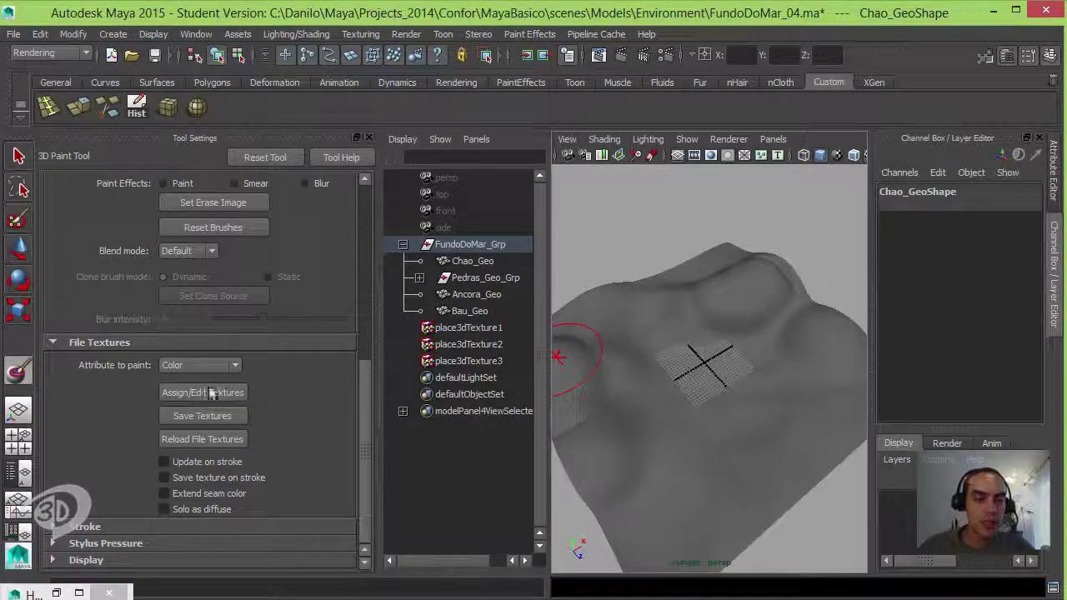
left_click_drag(364, 417, 379, 229)
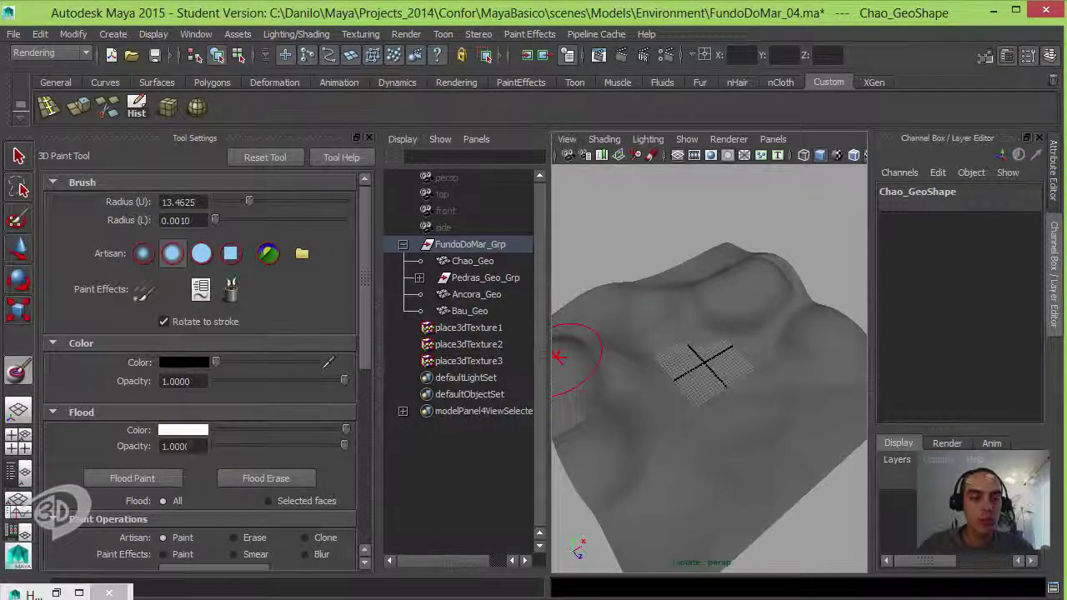
left_click(145, 485)
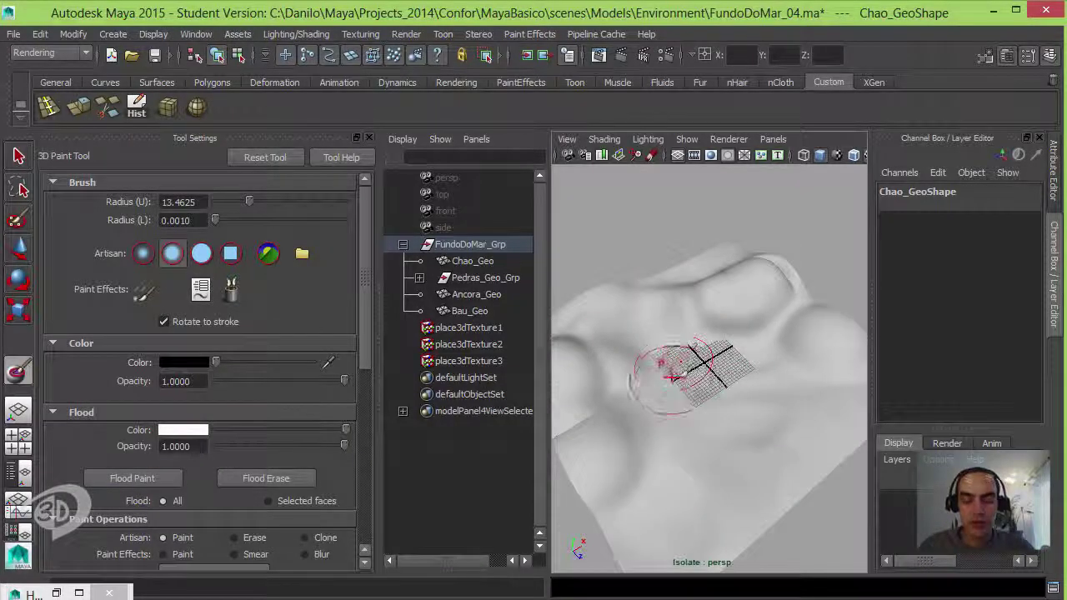
Enlarge the perspective view and set the brush color to a light sandy brown with saturation 0.314 and value 0.686.
mouse_move(687, 377)
left_mouse_down("alt")
mouse_move(682, 339)
mouse_move(690, 361)
mouse_move(676, 381)
mouse_move(691, 324)
mouse_move(641, 381)
mouse_move(599, 345)
left_mouse_up("alt")
key("space")
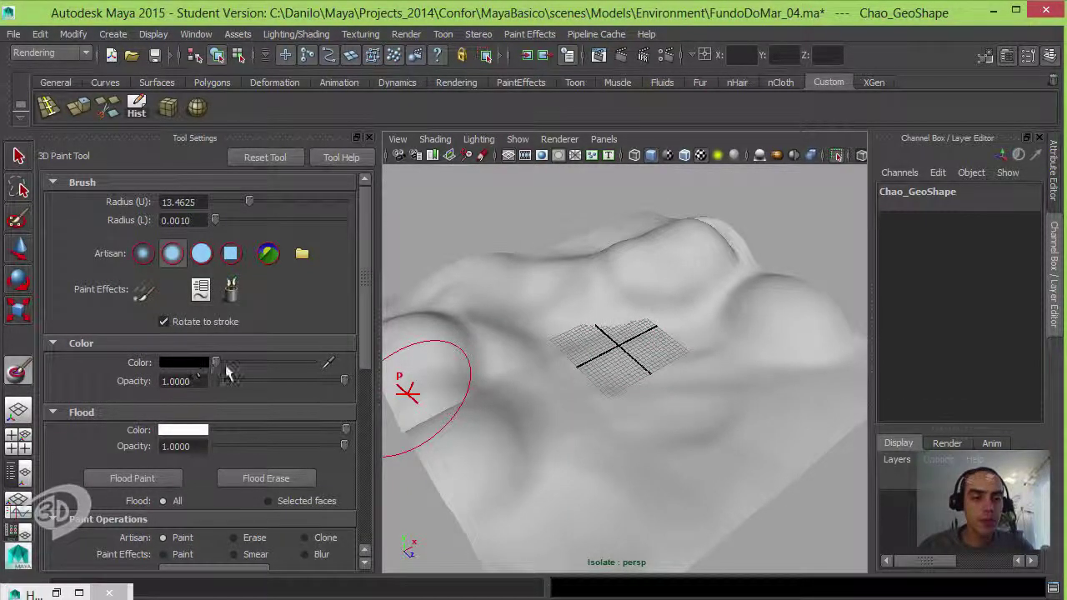
left_click(193, 364)
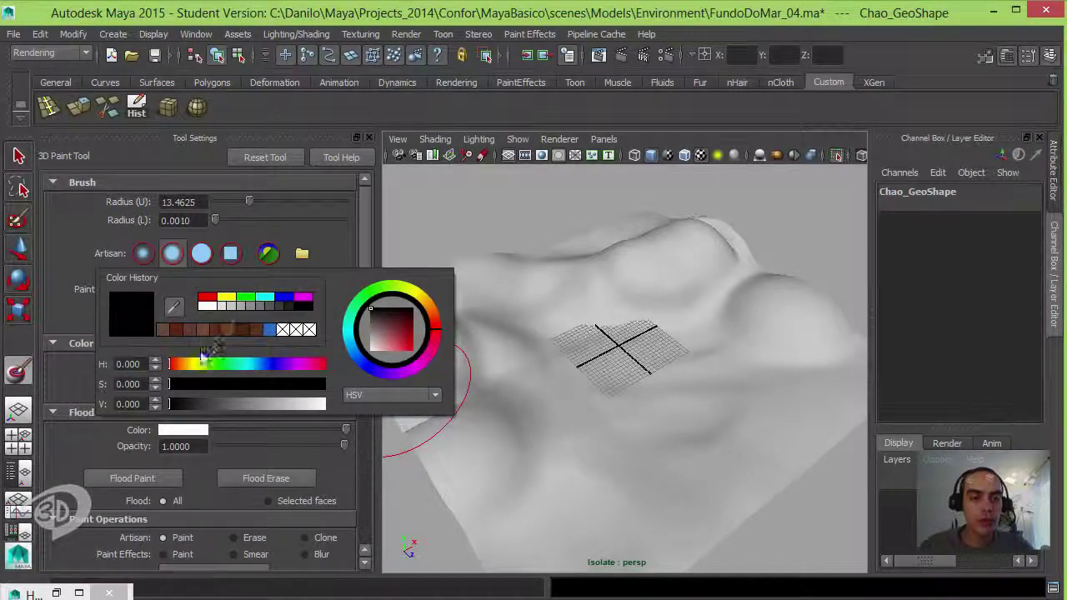
left_click_drag(196, 368, 190, 370)
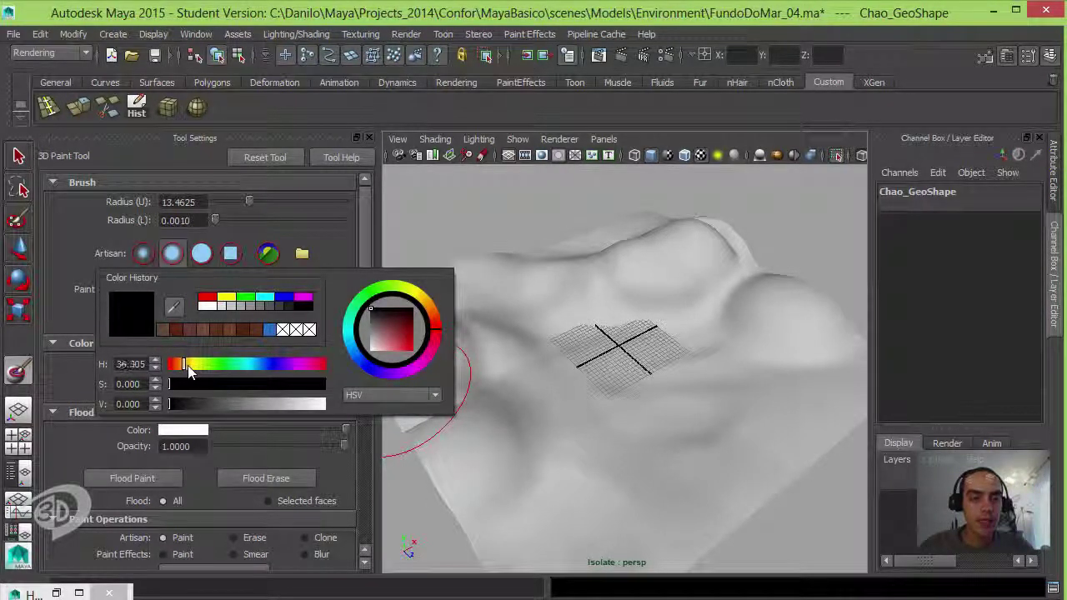
mouse_move(379, 325)
left_mouse_down()
mouse_move(362, 334)
mouse_move(383, 338)
left_mouse_up()
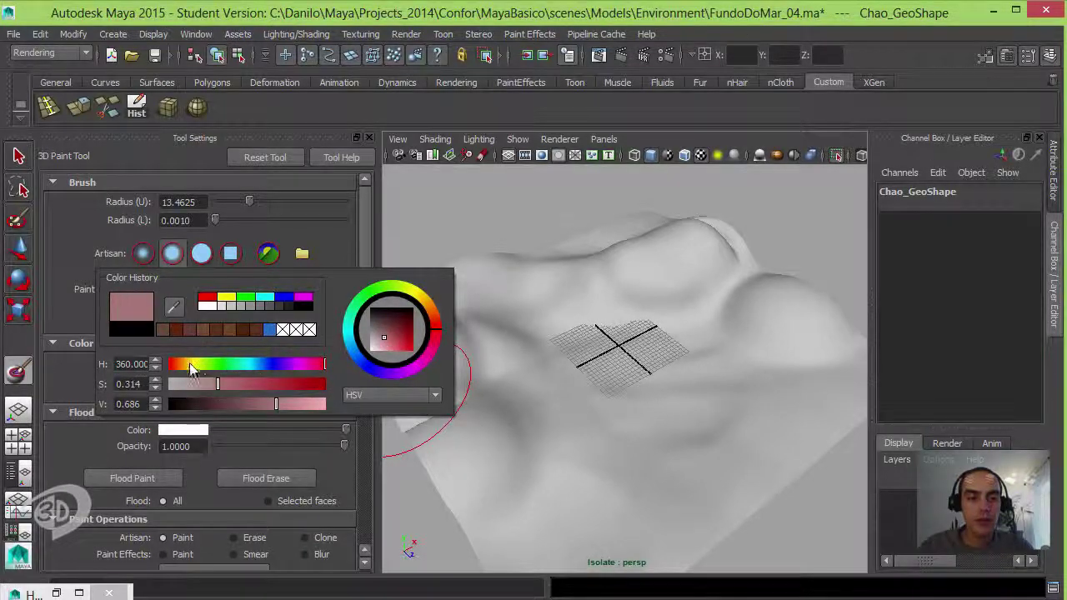
left_click_drag(191, 370, 182, 374)
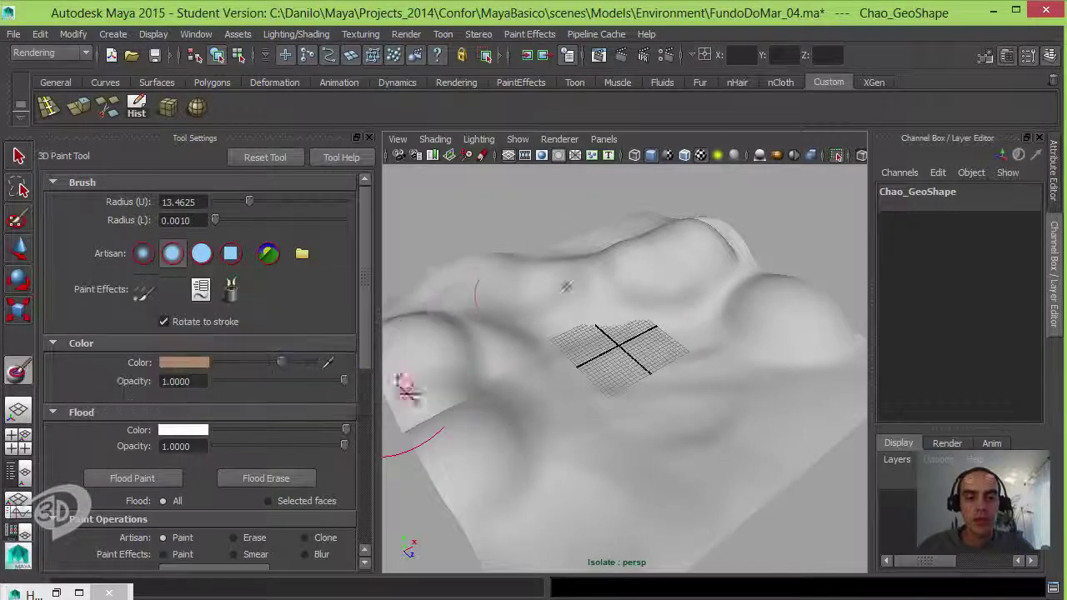
Paint soft brown patches over the hollows, mounds and center of the ground mesh, leaving the outer edges mostly white.
mouse_move(510, 356)
left_mouse_down()
mouse_move(593, 458)
mouse_move(739, 425)
mouse_move(698, 409)
mouse_move(597, 444)
left_mouse_up()
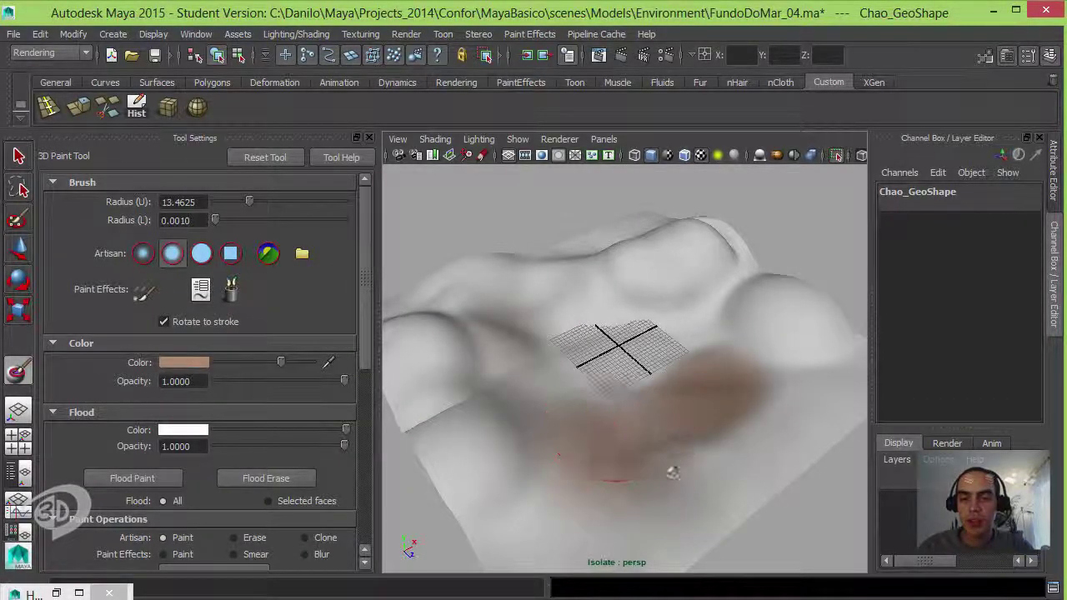
mouse_move(498, 465)
left_mouse_down()
mouse_move(412, 352)
mouse_move(457, 282)
left_mouse_up()
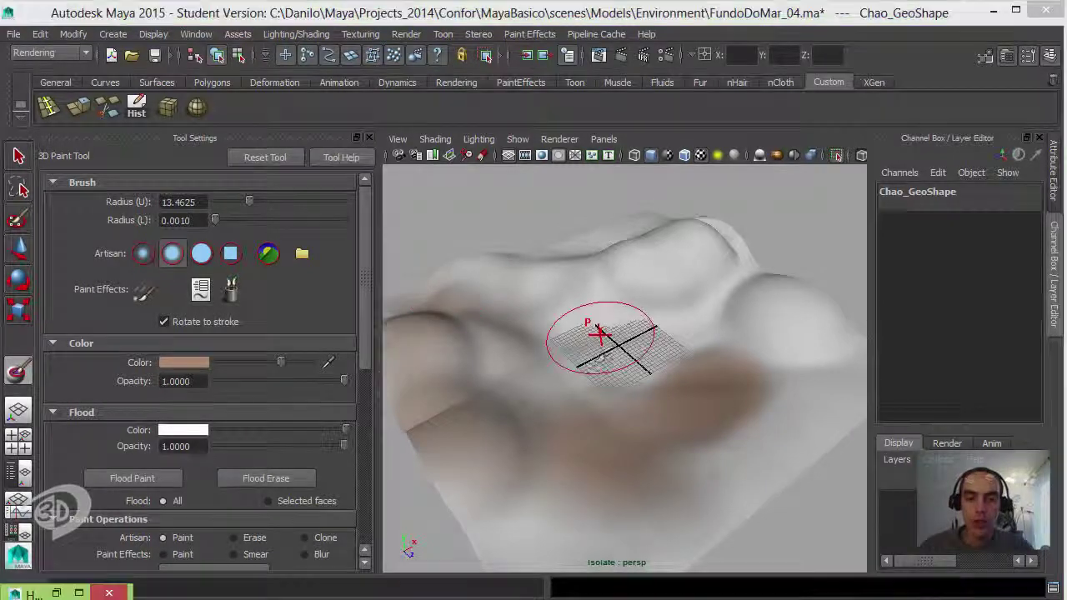
left_click_drag(600, 334, 589, 396, "alt")
mouse_move(503, 353)
left_mouse_down()
mouse_move(538, 259)
mouse_move(767, 309)
mouse_move(753, 315)
left_mouse_up()
left_click_drag(652, 301, 697, 269)
mouse_move(722, 375)
left_mouse_down("alt")
mouse_move(753, 309)
mouse_move(774, 360)
left_mouse_up("alt")
mouse_move(791, 310)
left_mouse_down()
mouse_move(674, 301)
mouse_move(609, 369)
mouse_move(653, 409)
mouse_move(641, 500)
left_mouse_up()
mouse_move(667, 358)
left_mouse_down()
mouse_move(688, 372)
mouse_move(698, 237)
mouse_move(545, 420)
mouse_move(571, 475)
mouse_move(575, 464)
left_mouse_up()
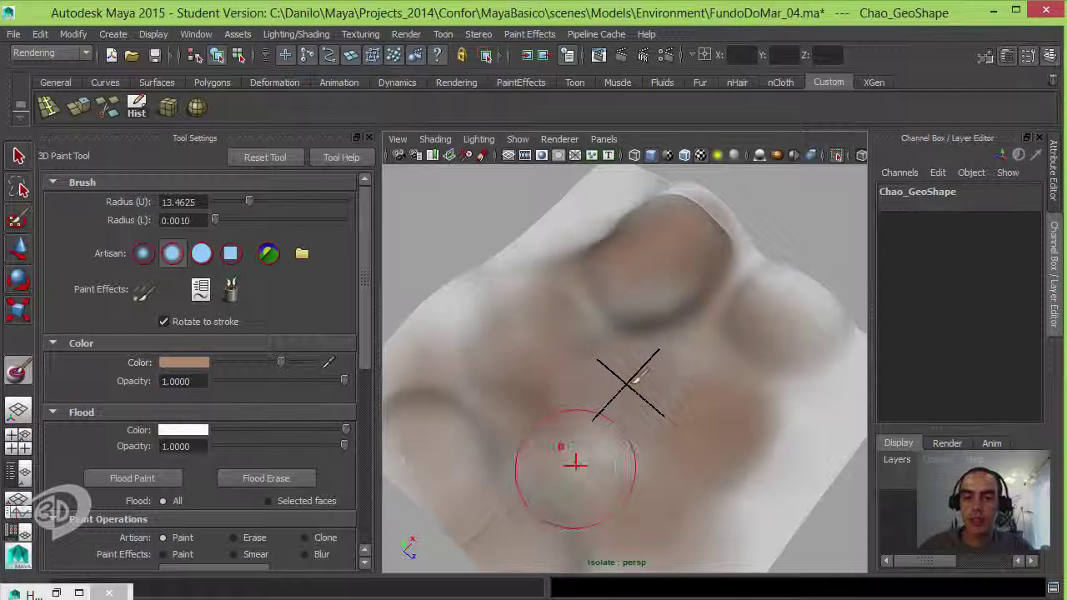
left_click_drag(632, 384, 613, 396, "alt")
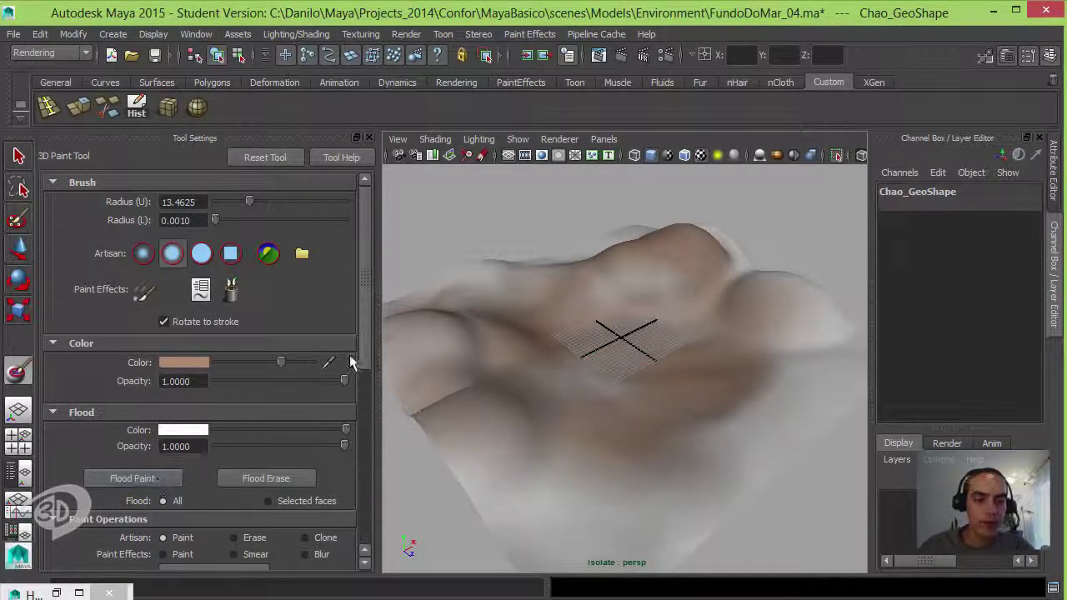
Save the painted textures, check the updated Chao_GeoShape_color image in File Explorer, and return to Maya.
left_click_drag(367, 361, 367, 475)
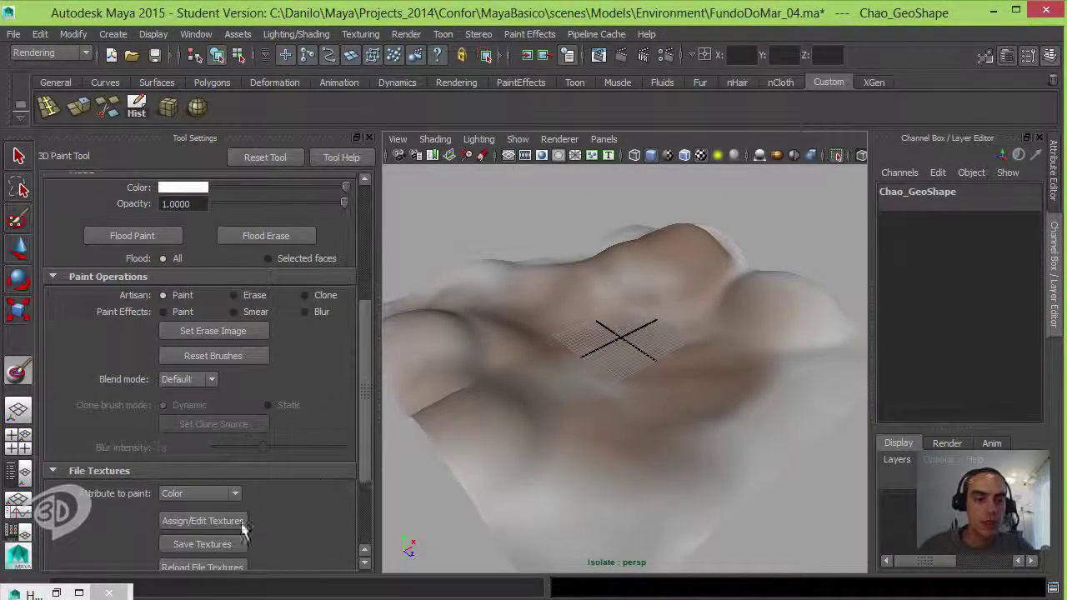
left_click(219, 545)
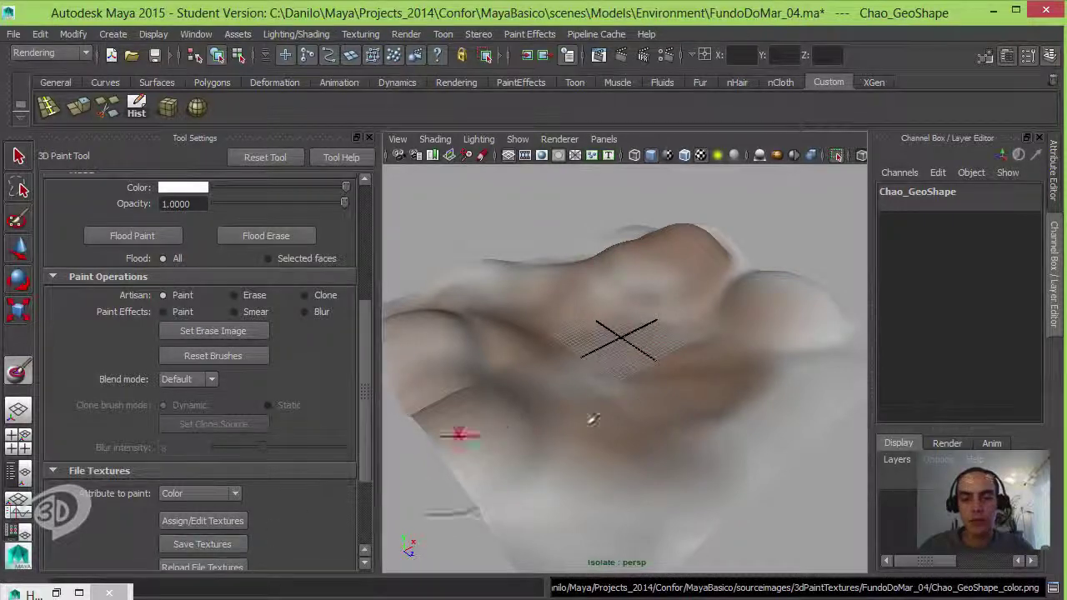
left_click(53, 595)
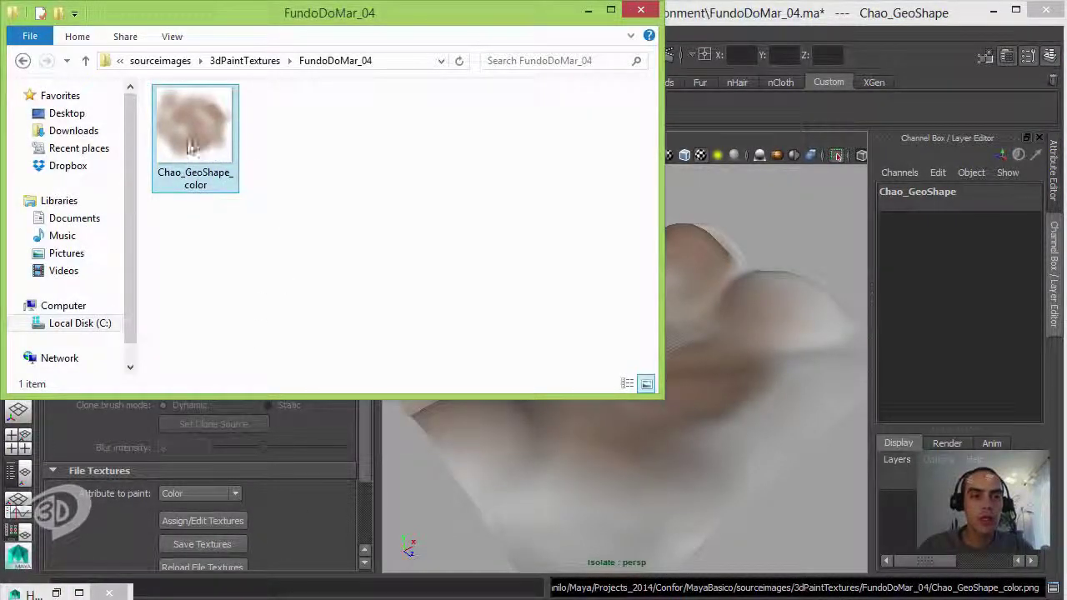
left_click(589, 10)
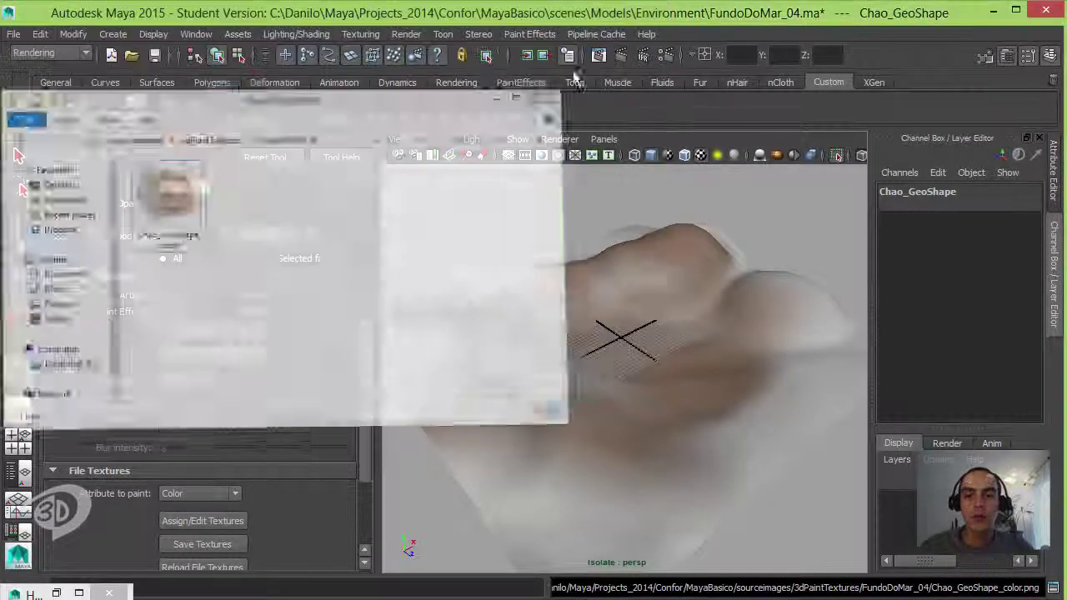
Paint the sandy brown over the white outer edges of the ground mesh and around its side mounds.
left_click_drag(626, 345, 644, 370, "alt")
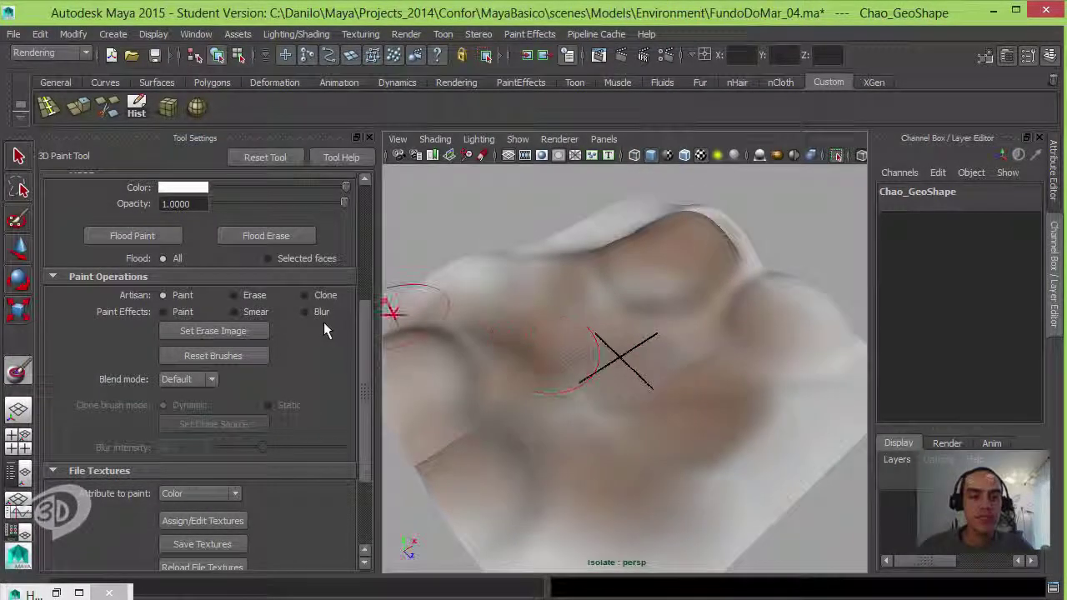
left_click_drag(364, 331, 380, 212)
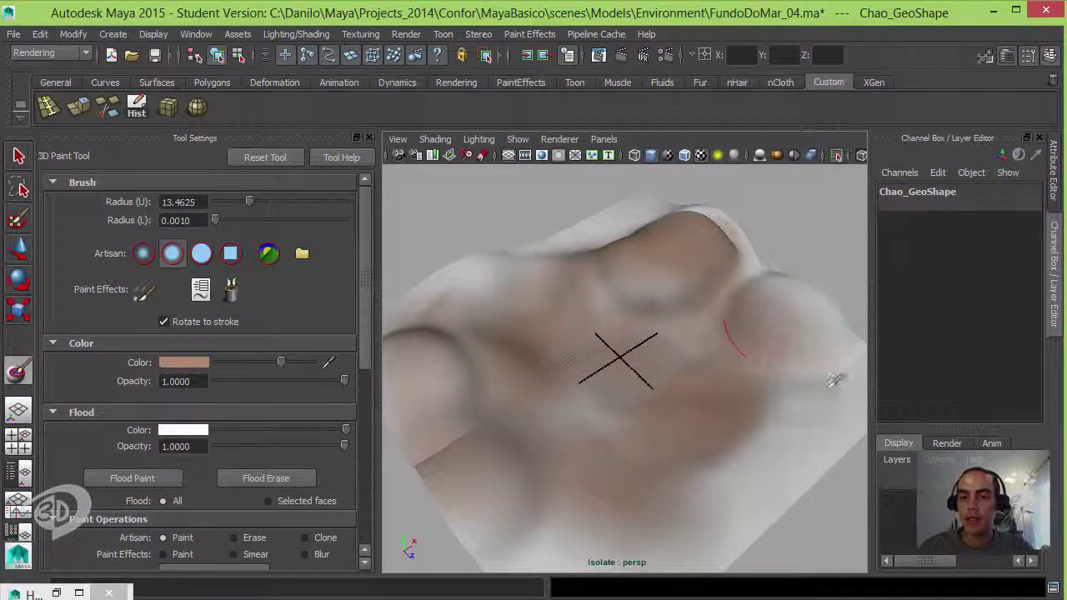
mouse_move(816, 425)
left_mouse_down()
mouse_move(667, 526)
mouse_move(520, 525)
mouse_move(446, 436)
mouse_move(394, 298)
mouse_move(416, 299)
left_mouse_up()
mouse_move(493, 354)
left_mouse_down("alt")
mouse_move(610, 341)
mouse_move(603, 459)
left_mouse_up("alt")
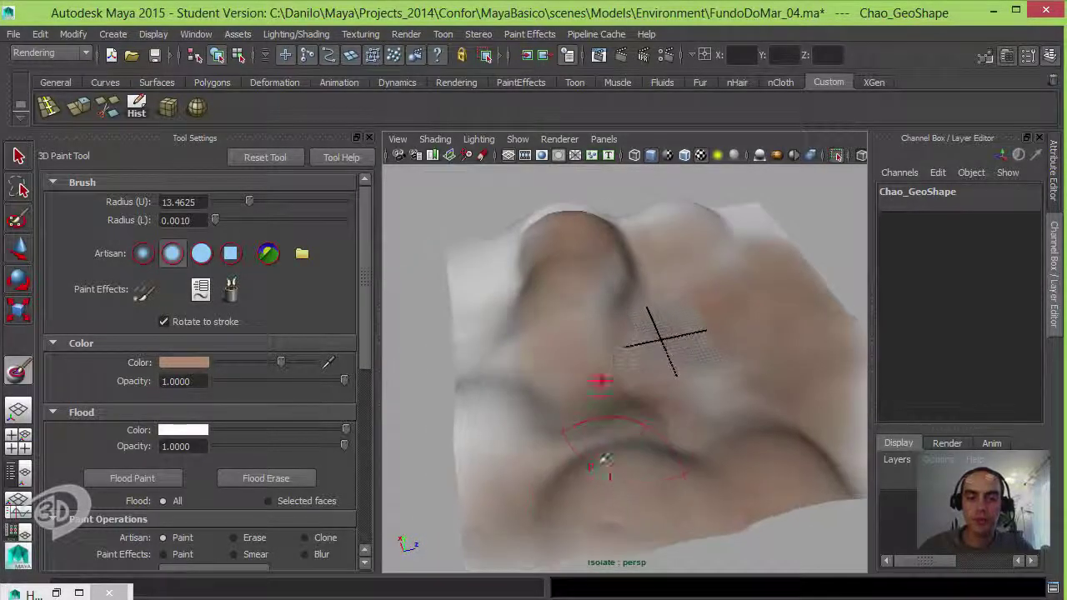
mouse_move(507, 563)
left_mouse_down()
mouse_move(487, 540)
mouse_move(537, 322)
mouse_move(519, 240)
mouse_move(575, 216)
left_mouse_up()
left_click_drag(542, 280, 679, 357, "alt")
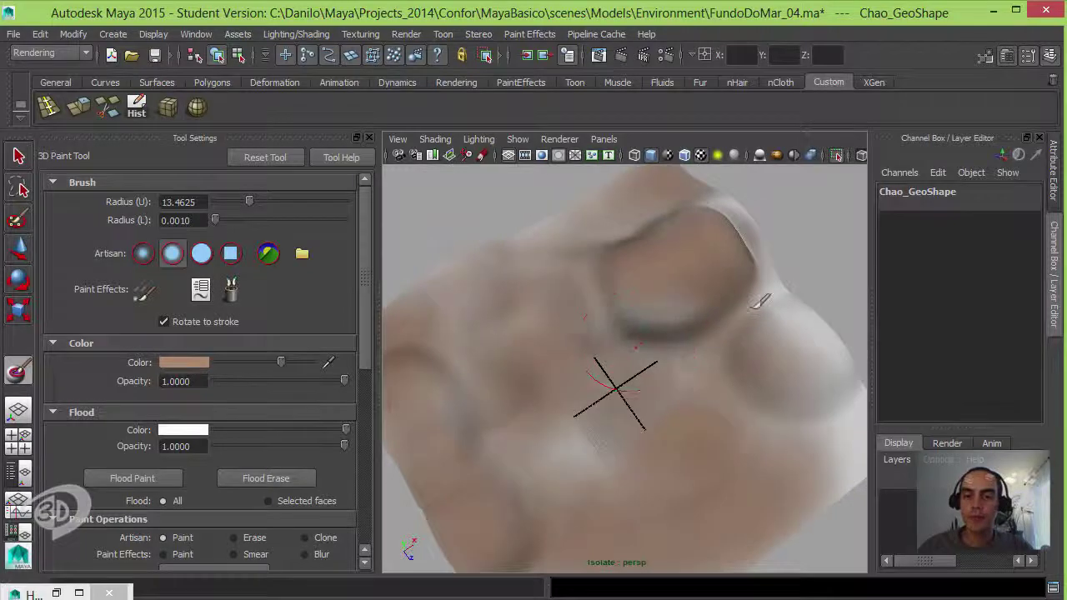
mouse_move(758, 304)
left_mouse_down()
mouse_move(791, 311)
mouse_move(843, 407)
mouse_move(845, 457)
left_mouse_up()
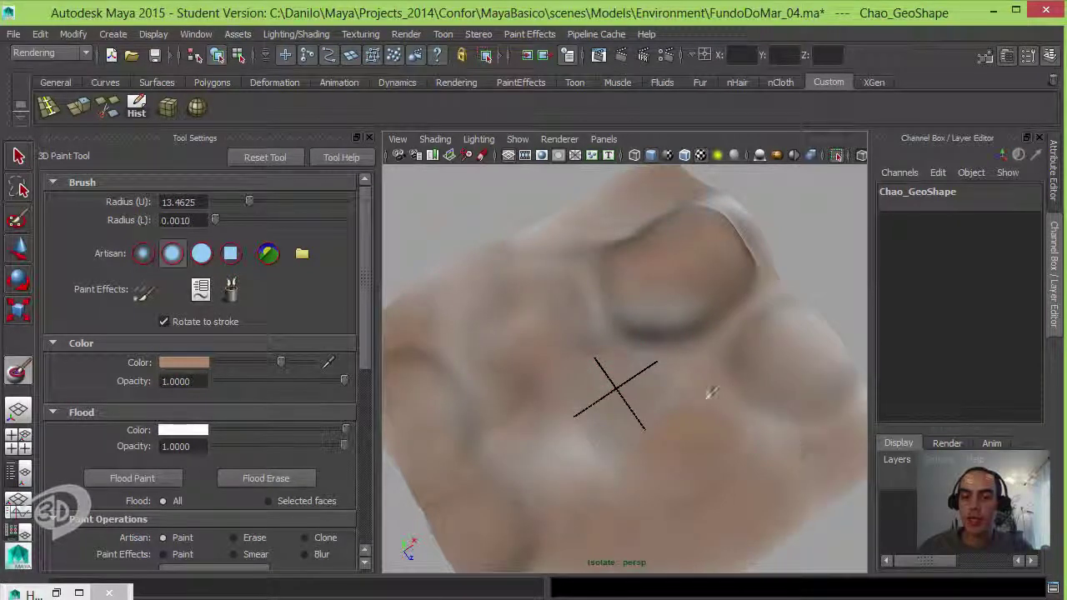
Cover the remaining white areas at the near corner, far mound rim and borders of the ground mesh with sandy brown.
mouse_move(681, 378)
left_mouse_down("alt")
mouse_move(664, 370)
mouse_move(724, 419)
left_mouse_up("alt")
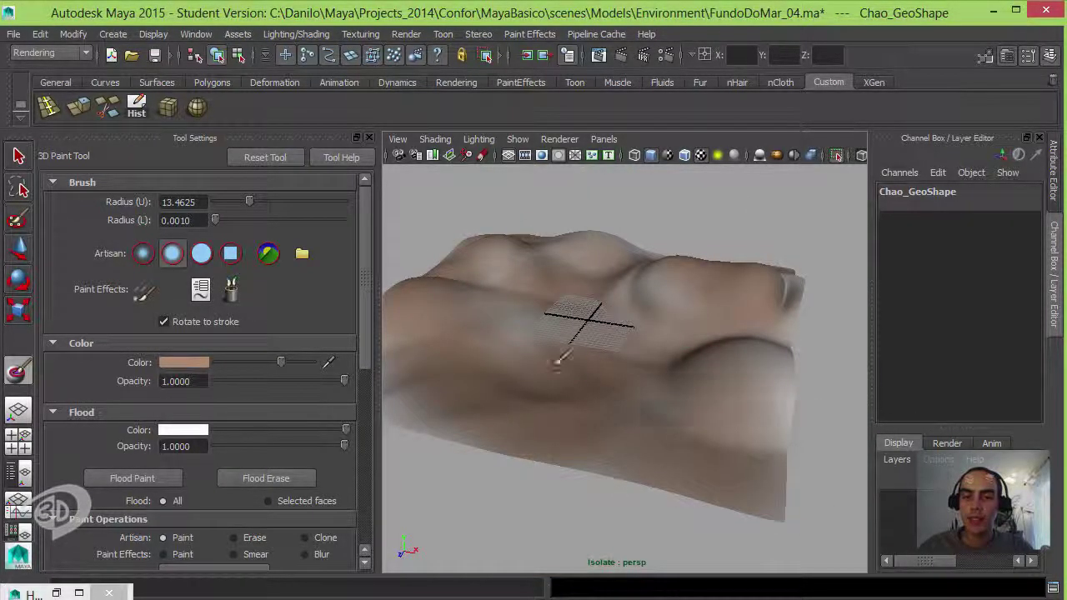
mouse_move(699, 375)
left_mouse_down("alt")
mouse_move(734, 377)
mouse_move(740, 425)
left_mouse_up("alt")
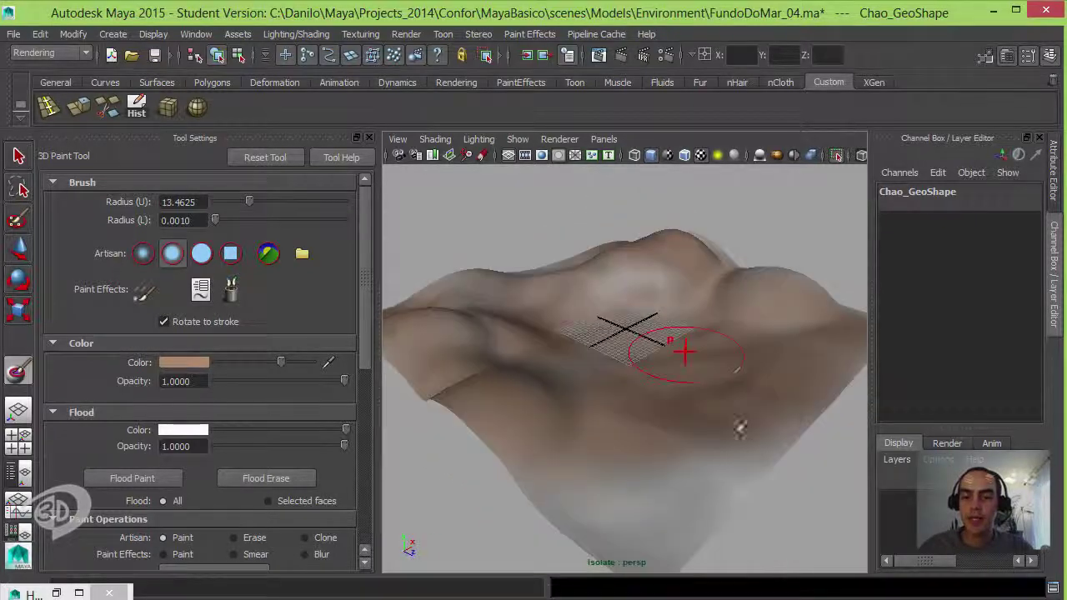
left_click_drag(636, 554, 612, 512)
mouse_move(719, 371)
left_mouse_down("alt")
mouse_move(696, 464)
mouse_move(708, 467)
left_mouse_up("alt")
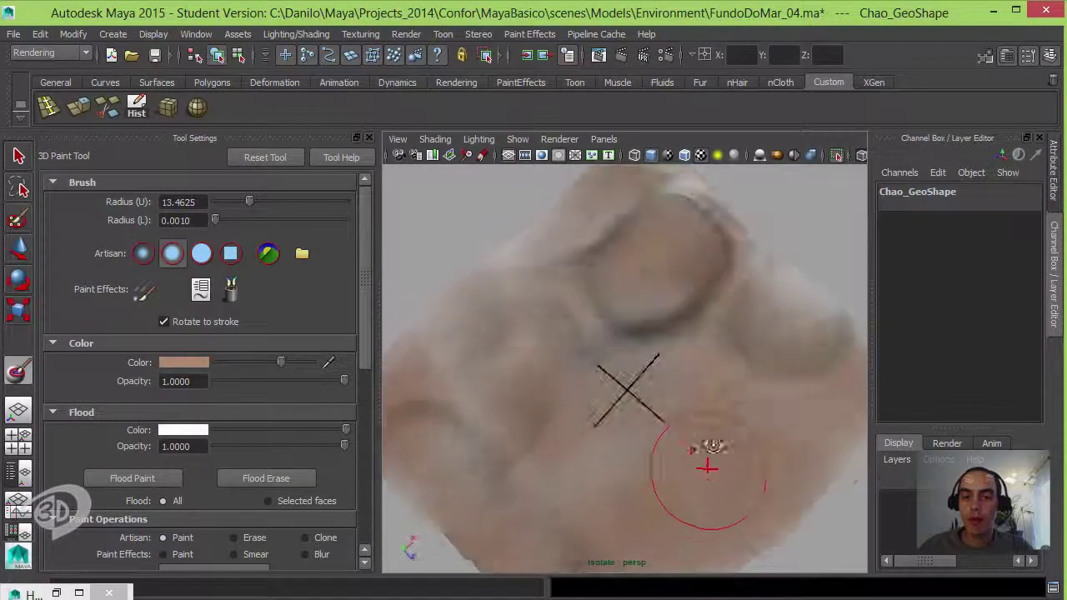
left_click_drag(715, 213, 687, 183)
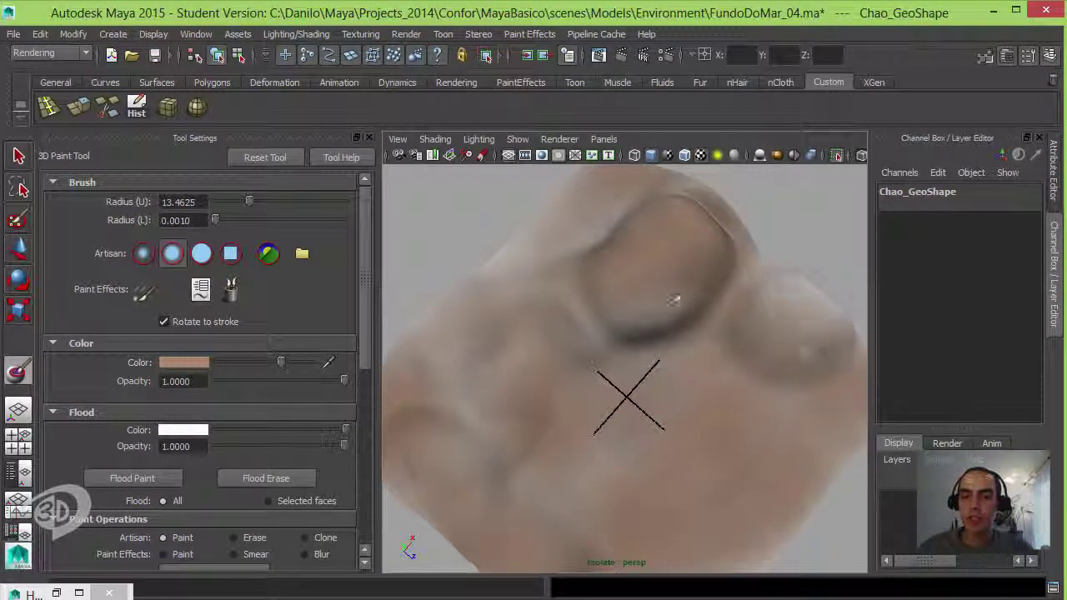
mouse_move(594, 216)
left_mouse_down()
mouse_move(546, 257)
mouse_move(476, 455)
left_mouse_up()
left_click_drag(606, 281, 587, 339, "alt")
scroll(619, 331, "up", 3)
left_click_drag(698, 329, 705, 332, "alt")
left_click_drag(821, 494, 587, 567)
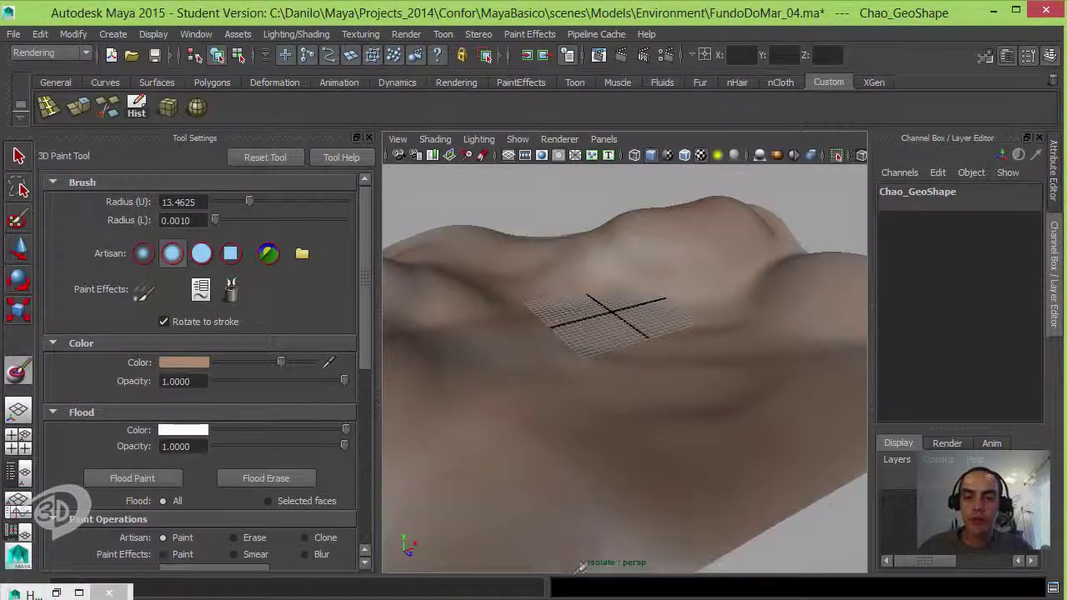
mouse_move(369, 342)
left_mouse_down()
mouse_move(380, 510)
mouse_move(380, 309)
left_mouse_up()
mouse_move(606, 370)
left_mouse_down("alt")
mouse_move(620, 375)
mouse_move(593, 371)
left_mouse_up("alt")
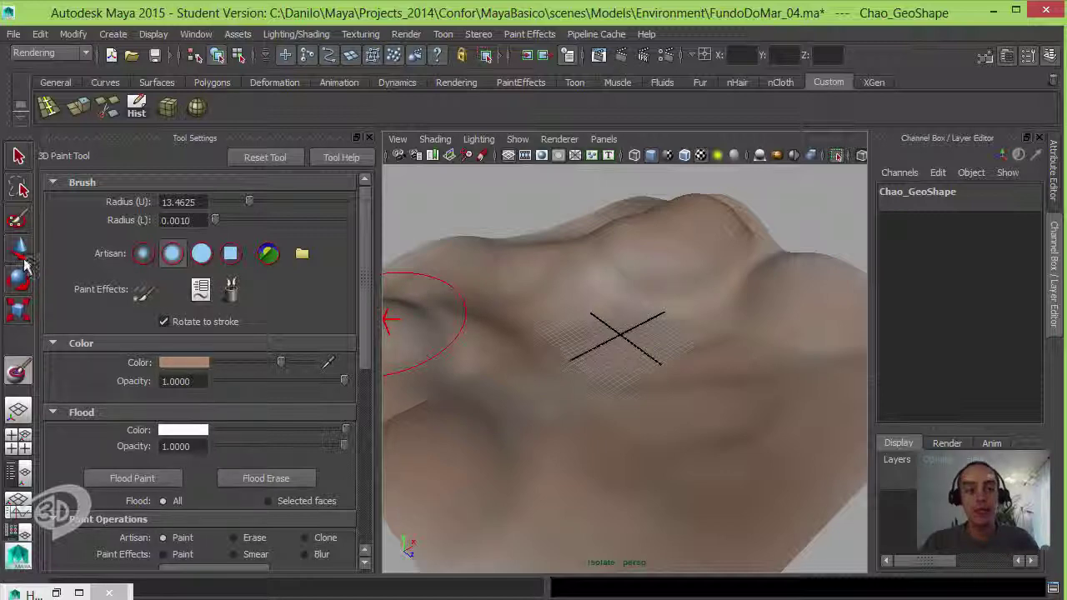
Leave the 3D Paint Tool for the Move Tool and have the Chao_Geo object selected.
key("w")
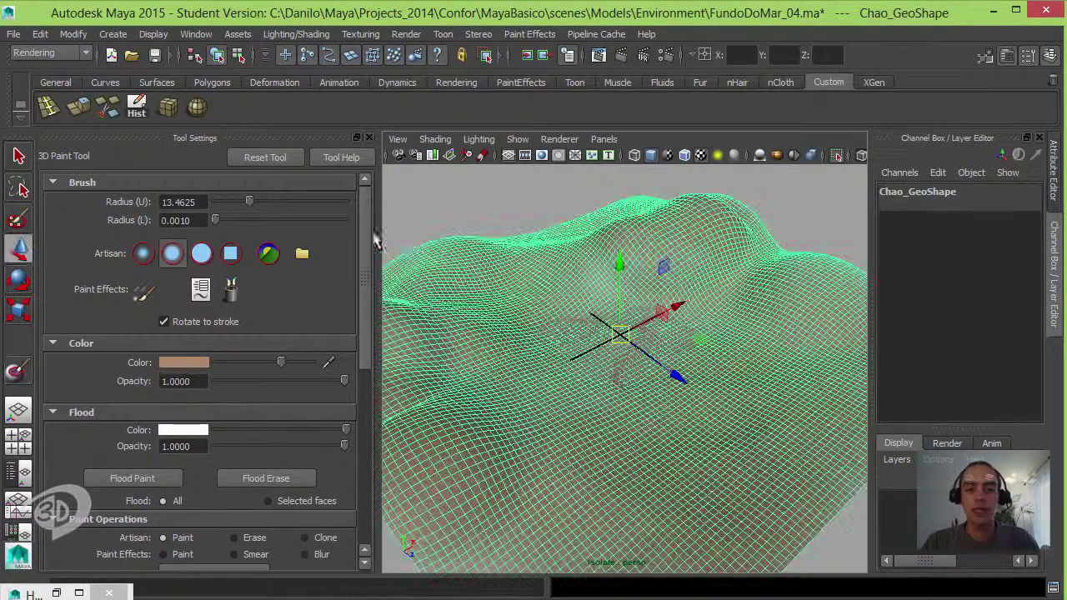
left_click(538, 238)
left_click(542, 214)
left_click(552, 253)
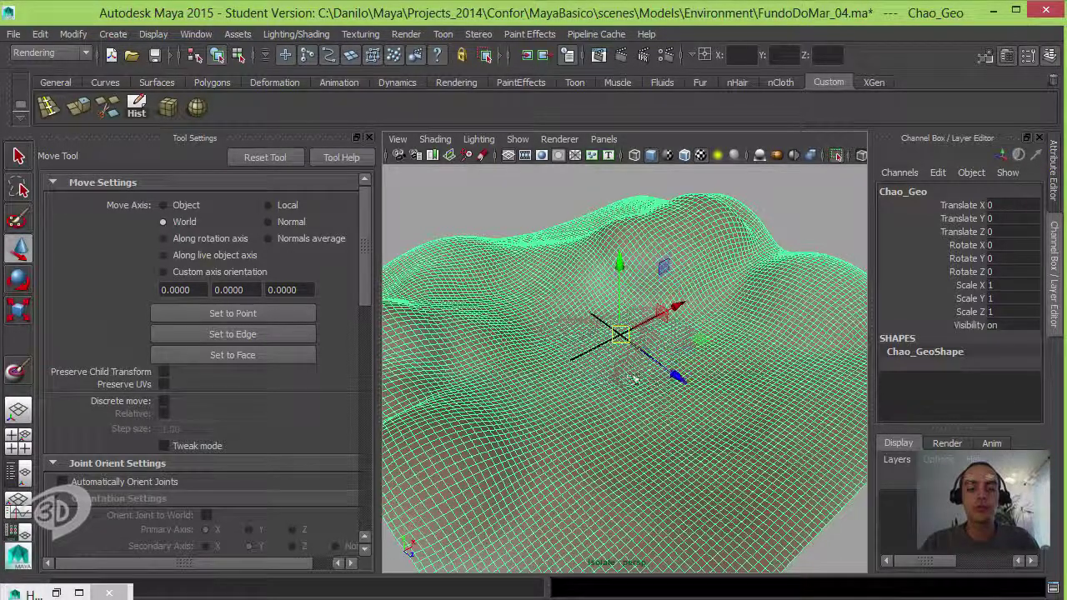
Bring up Hypershade and spread out the Solo_Mat, file1, blinn2 and place2dTexture3 nodes in the work area.
left_click(58, 592)
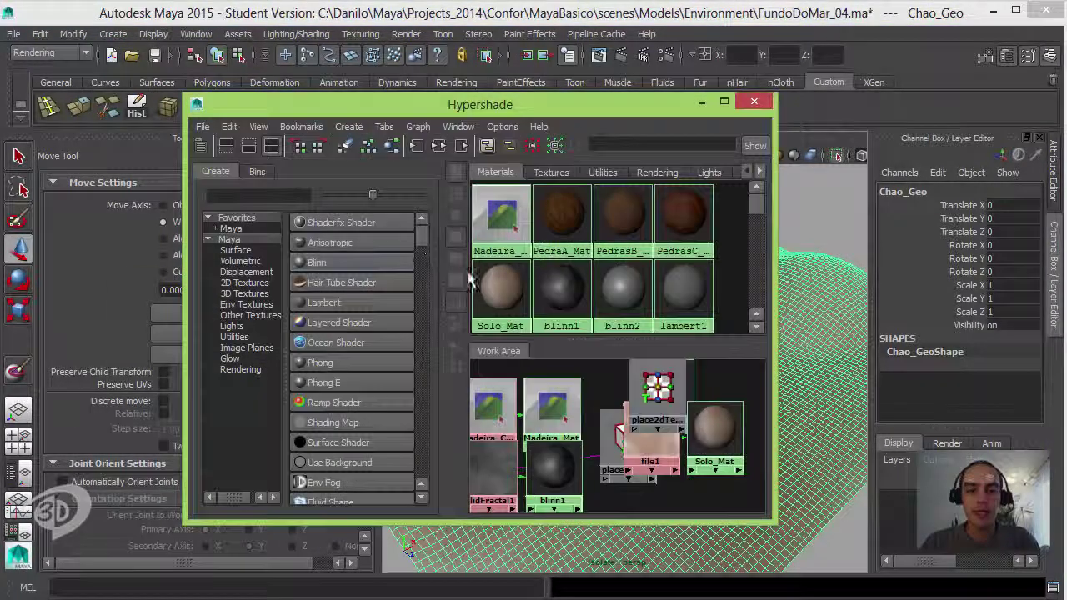
left_click_drag(455, 113, 317, 159)
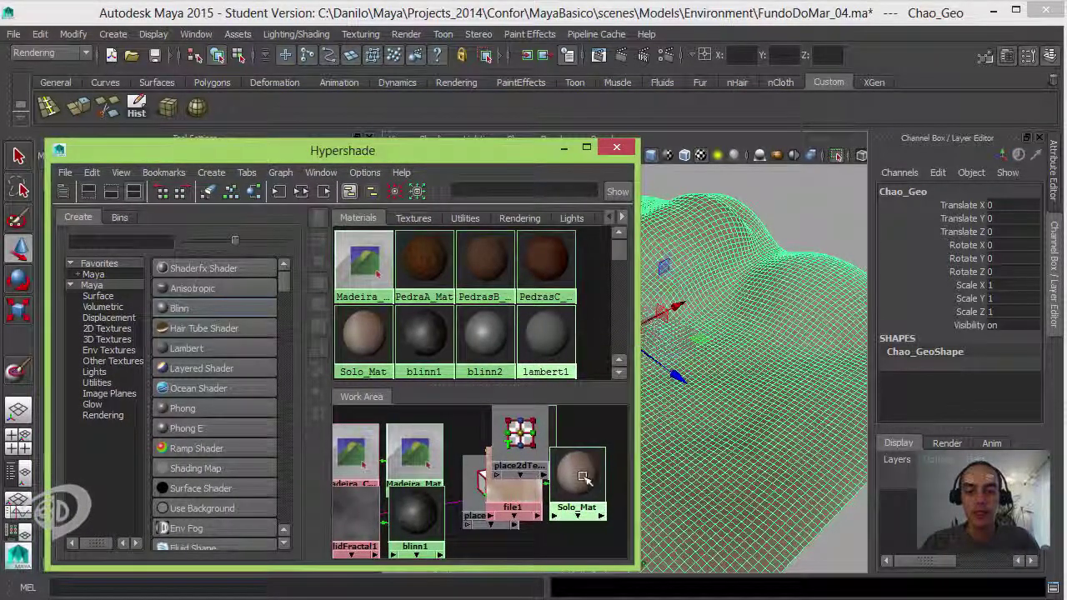
left_click_drag(582, 473, 598, 469)
left_click_drag(527, 437, 438, 472)
left_click_drag(602, 475, 591, 472)
left_click_drag(513, 477, 515, 520)
left_click_drag(435, 509, 453, 556)
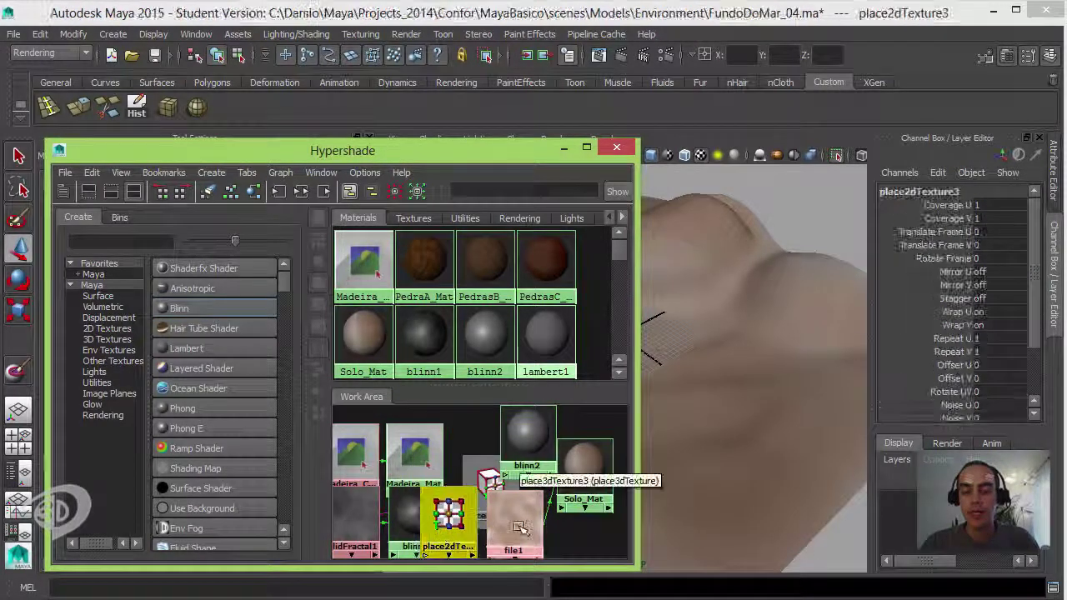
Delete the file1 color texture of Solo_Mat and its place2dTexture3 node.
left_click(592, 458)
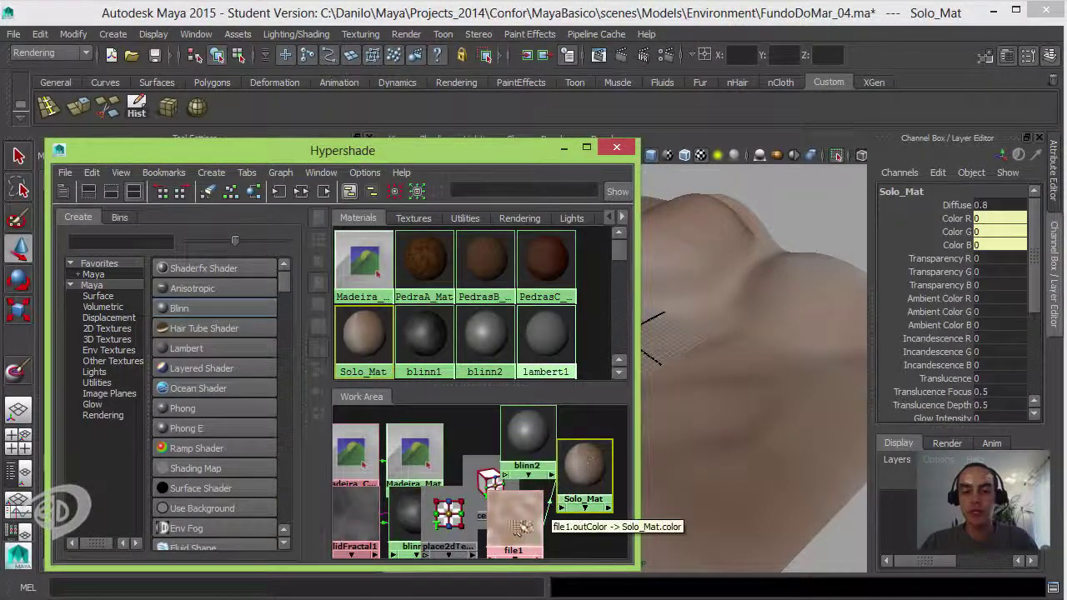
left_click_drag(516, 511, 522, 512)
key("Delete")
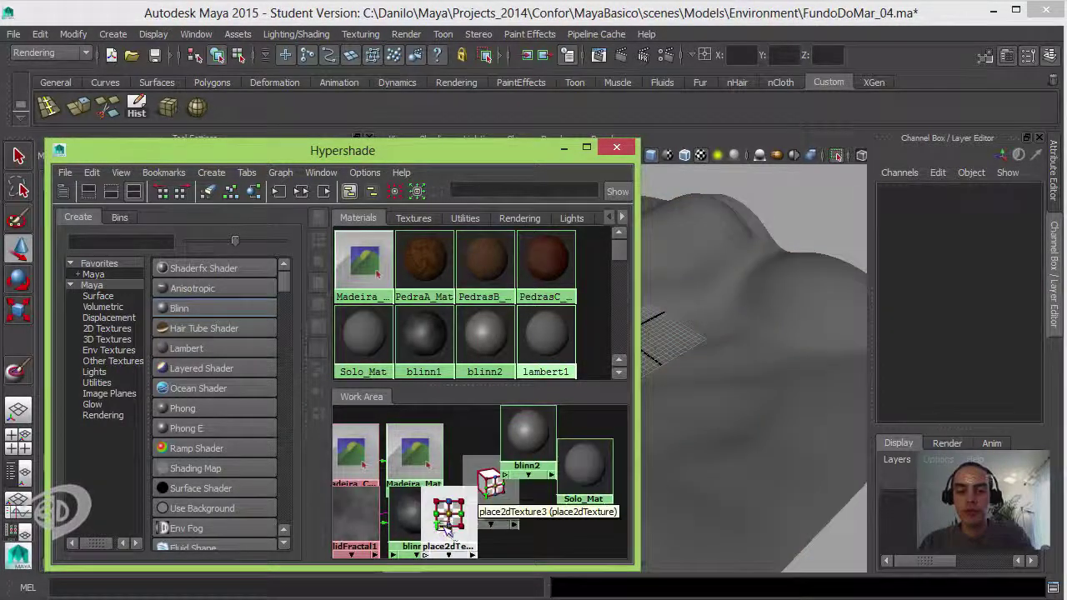
left_click(457, 515)
key("Delete")
Map a 2D Fractal texture to the Color attribute of Solo_Mat.
left_click(589, 471)
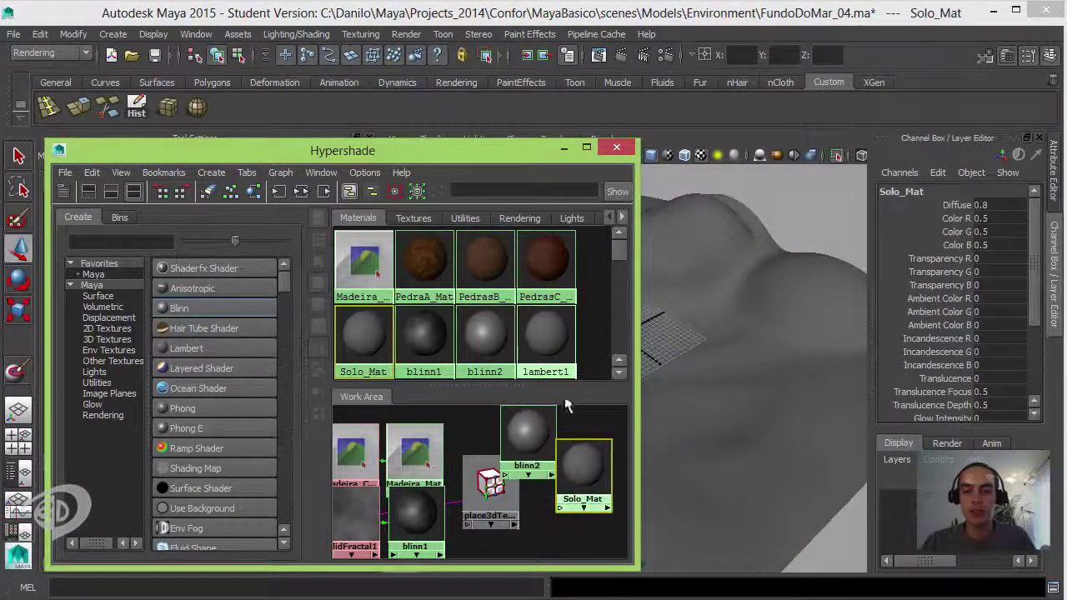
key("ctrl+a")
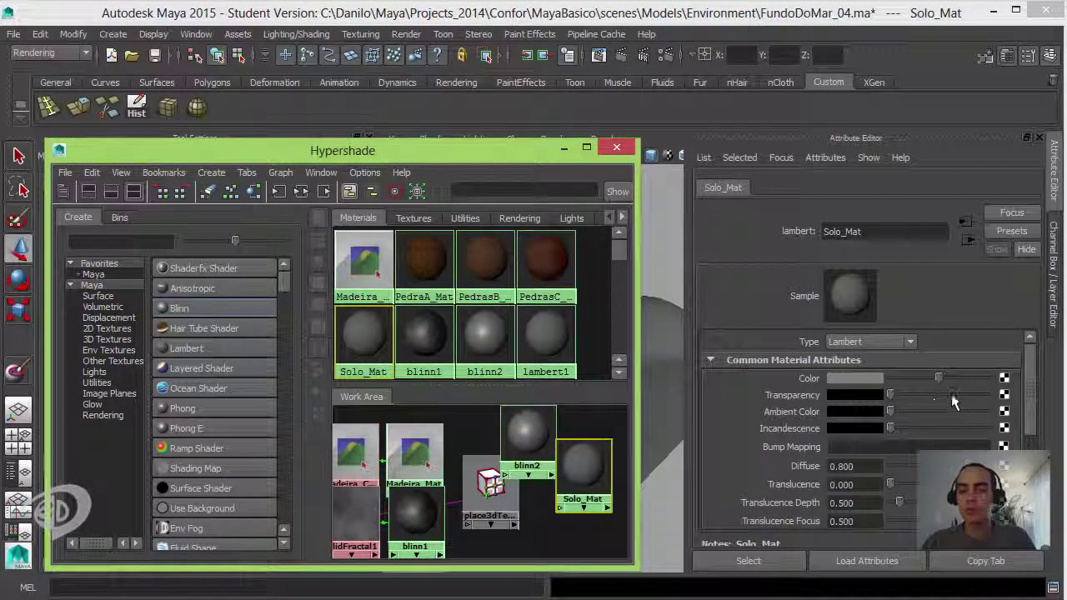
left_click(1004, 380)
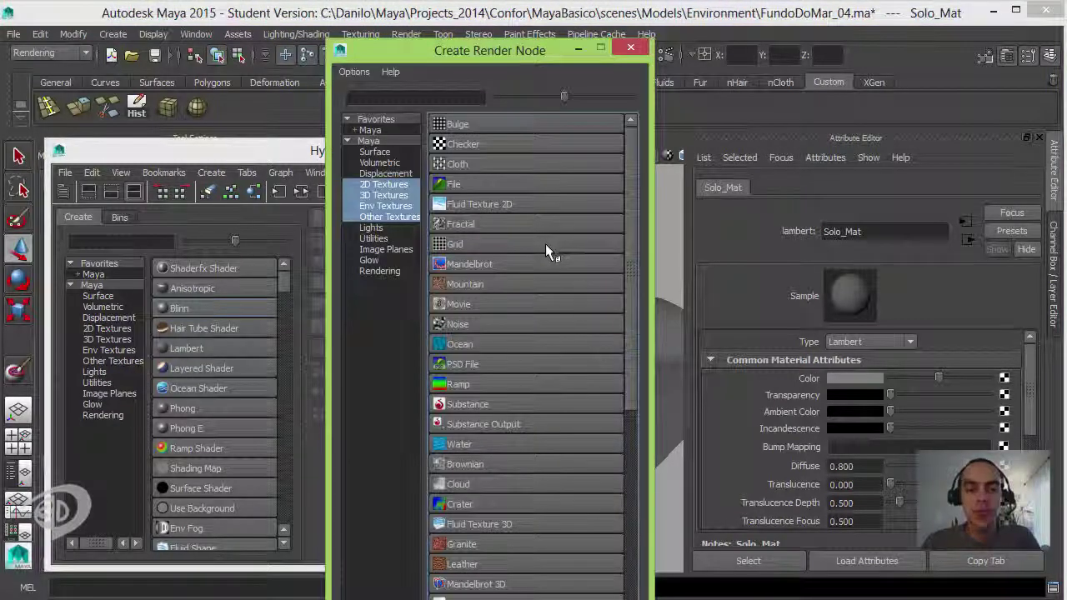
left_click(384, 185)
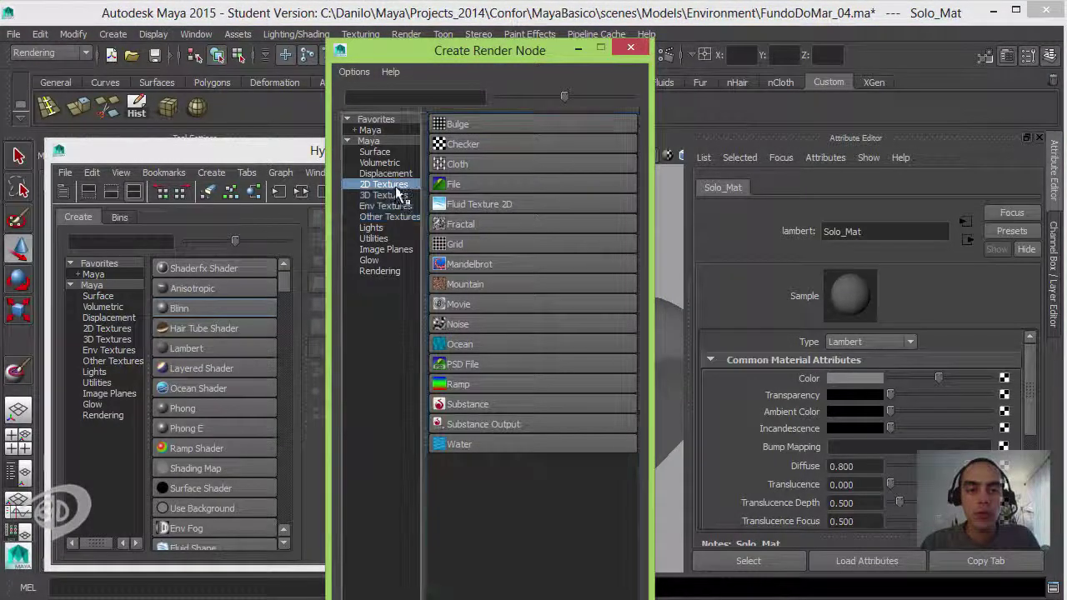
left_click(470, 223)
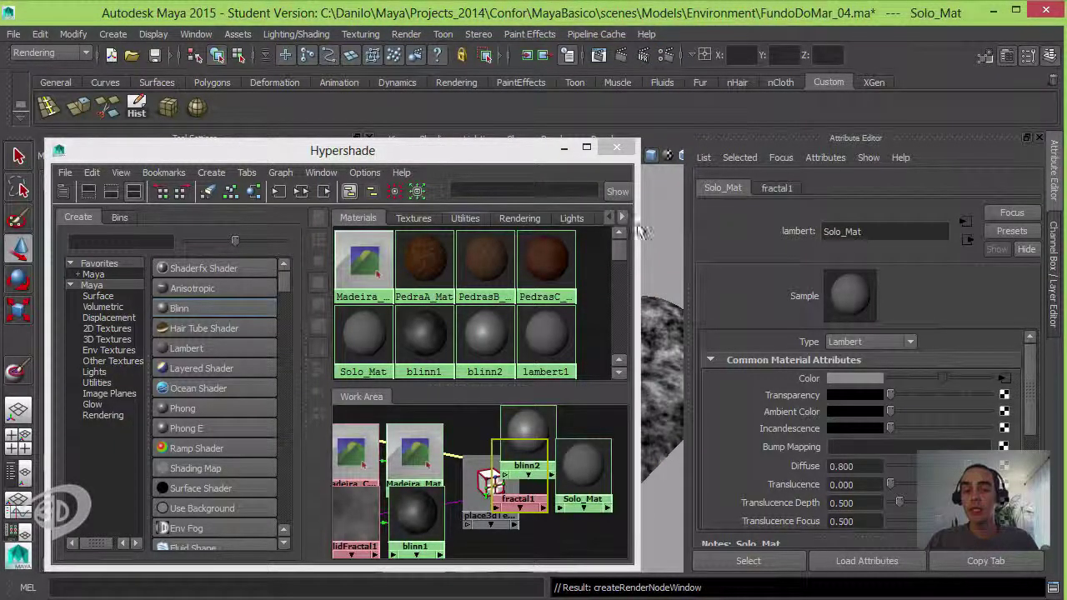
Set the Color Gain of the fractal1 texture to the light sandy brown from the color history.
left_click_drag(482, 153, 215, 174)
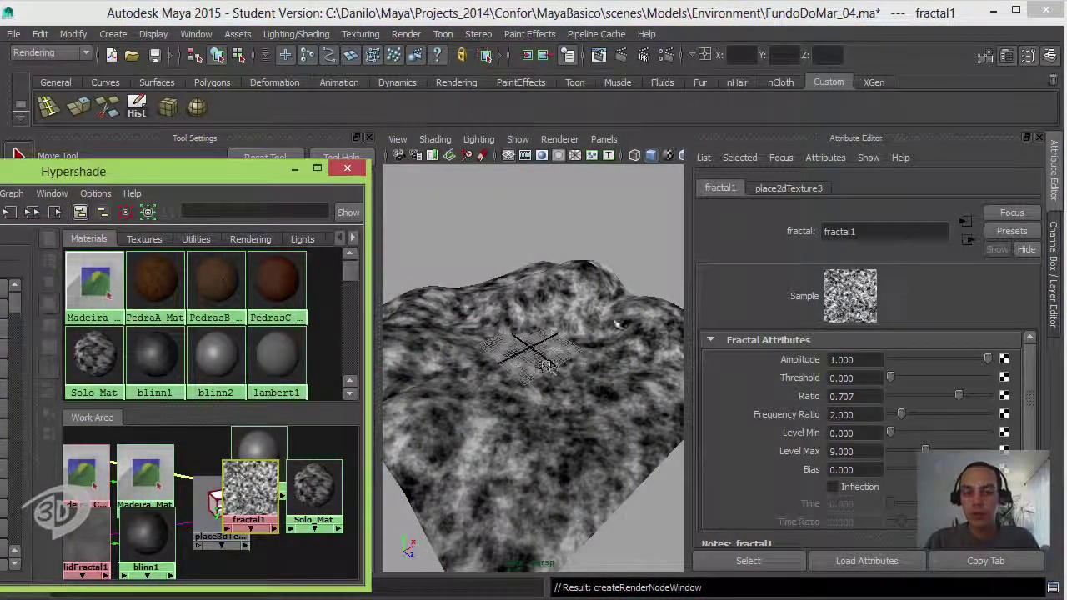
left_click(1032, 373)
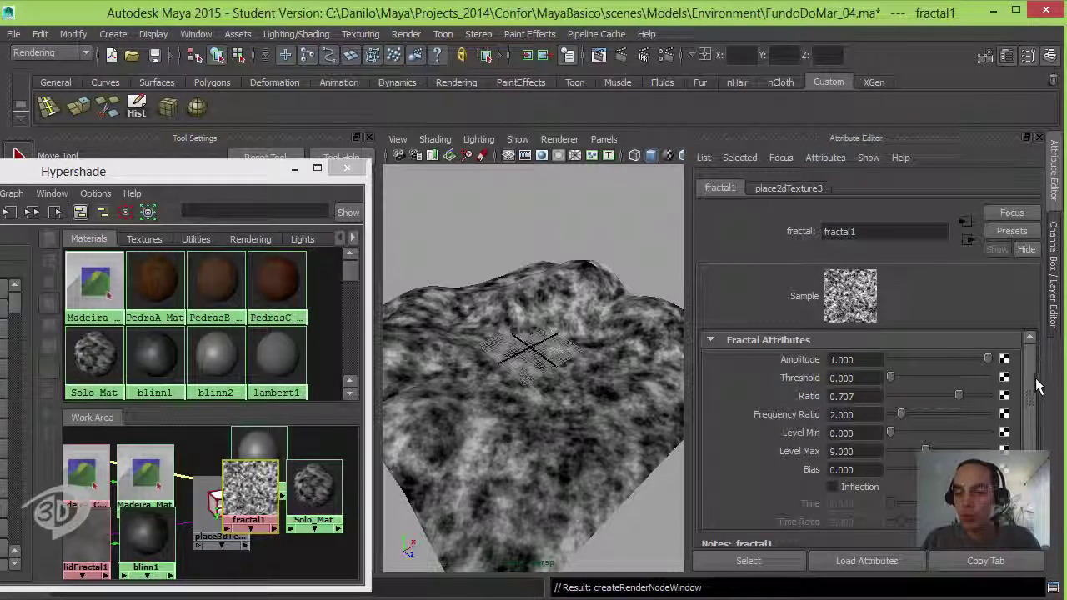
left_click_drag(1031, 420, 1031, 467)
left_click(753, 452)
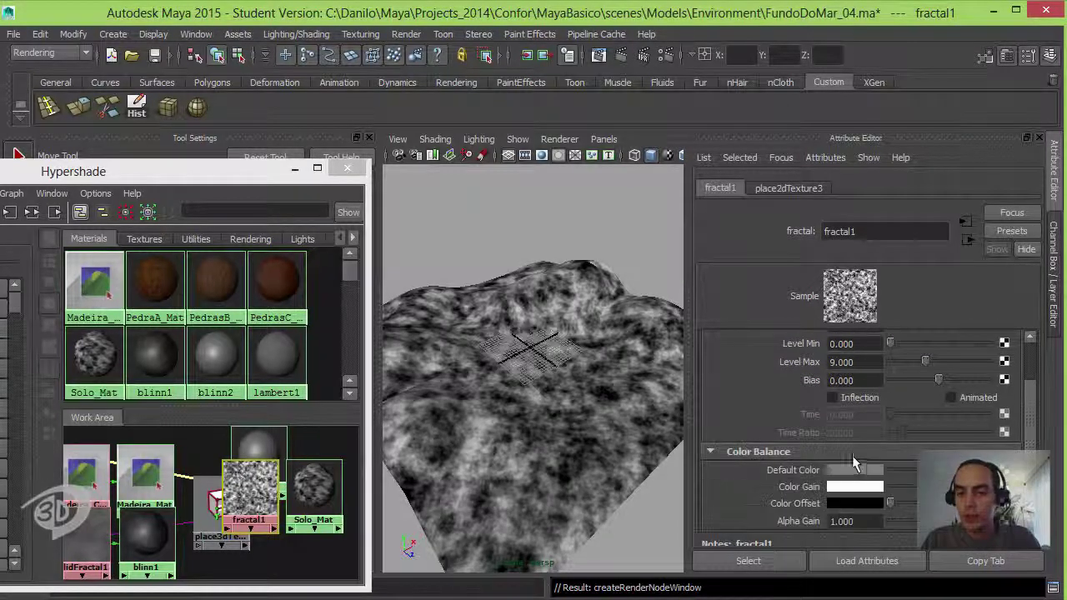
left_click(884, 490)
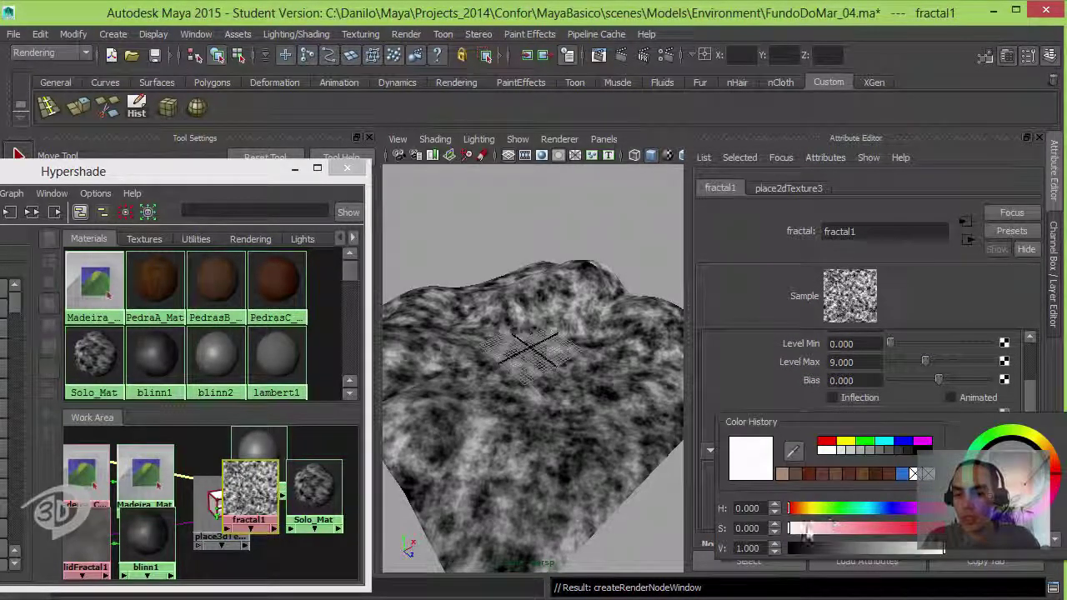
left_click(784, 476)
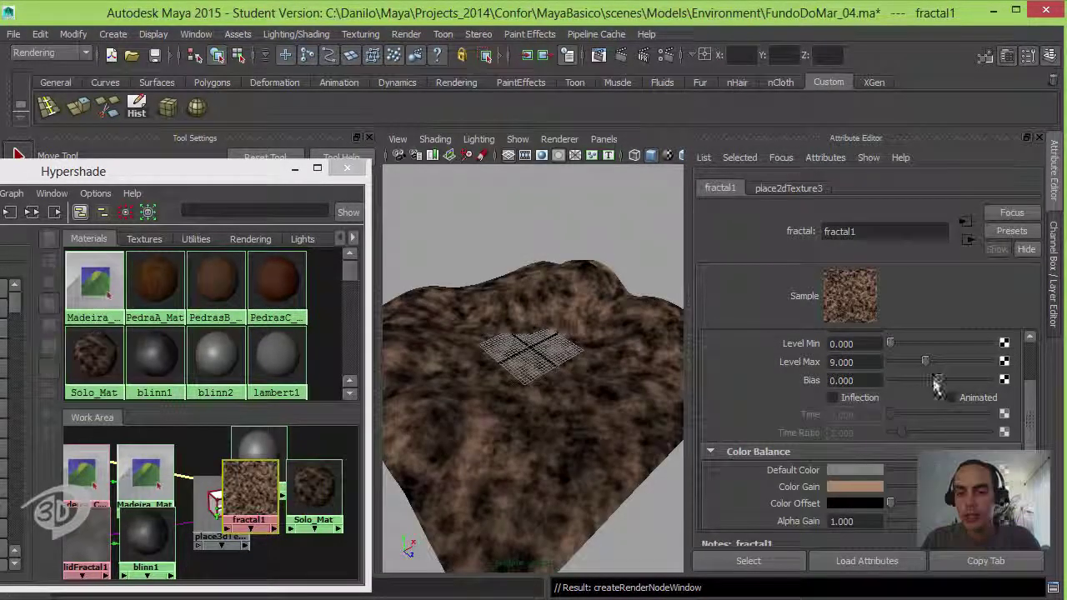
Set the fractal1 Color Offset to a brown from the color history, lighten it to a pinkish brown, and darken the Default Color.
left_click(859, 503)
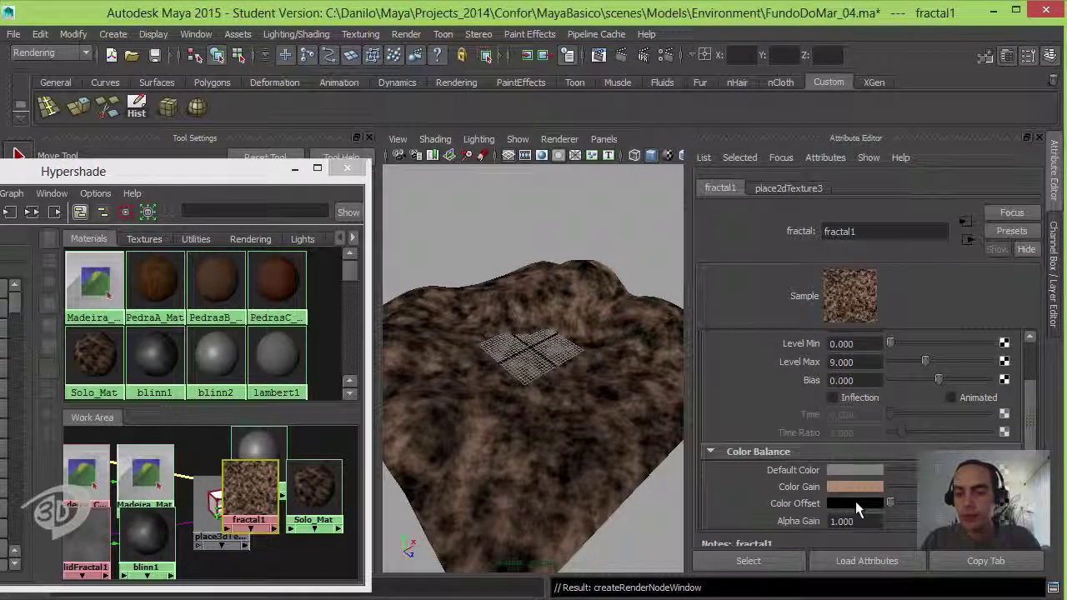
left_click(844, 498)
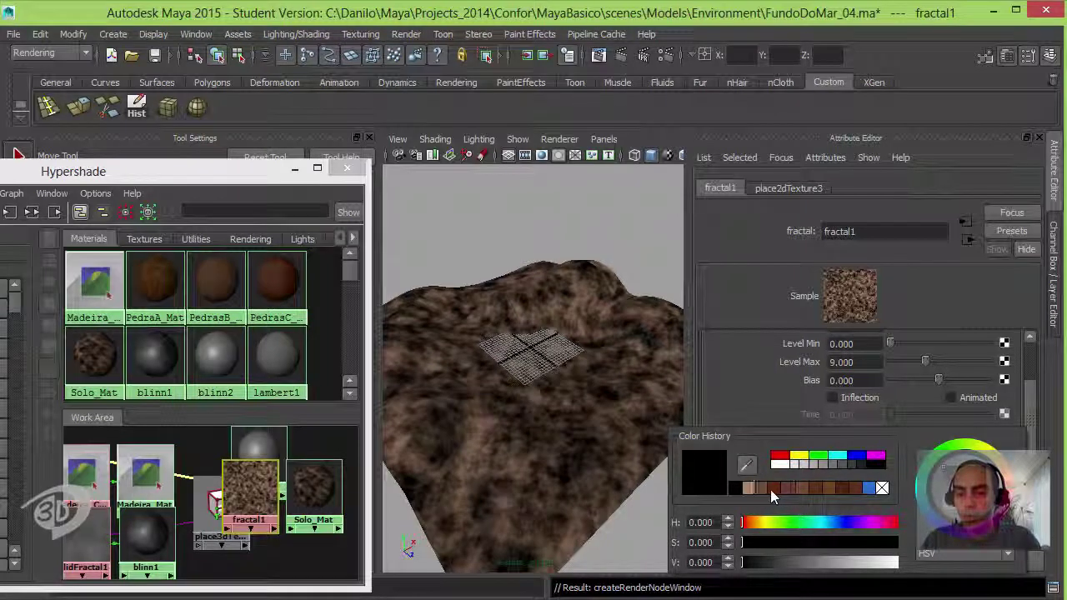
left_click(775, 488)
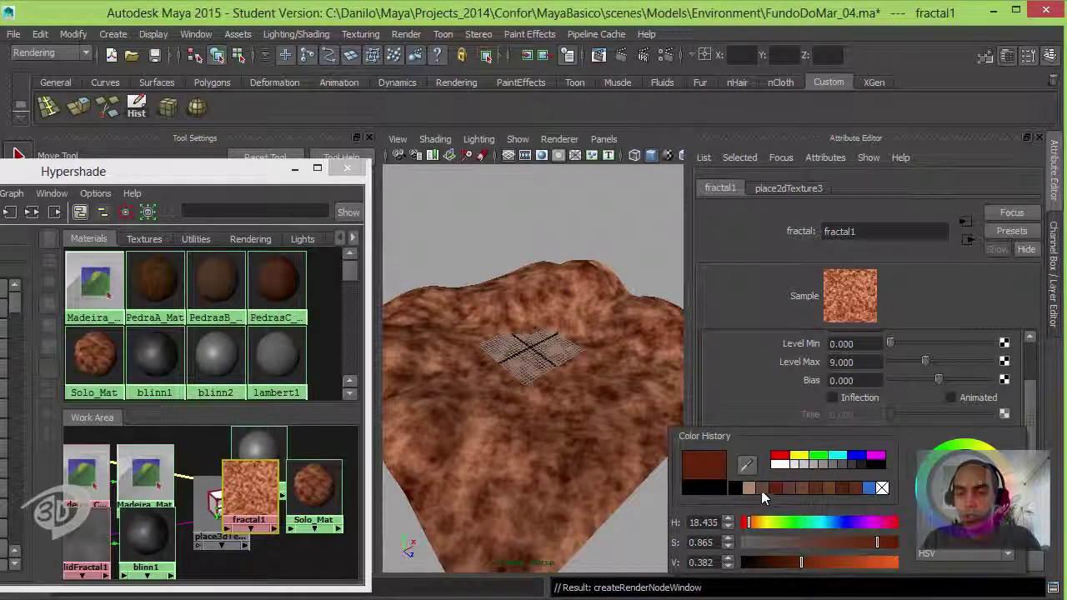
left_click(761, 490)
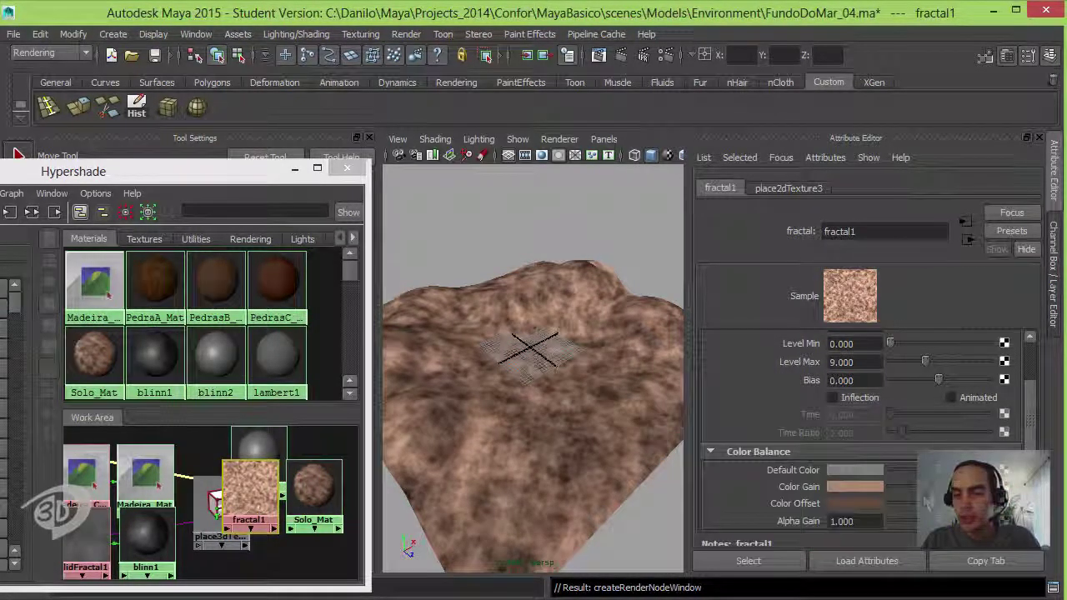
mouse_move(930, 504)
left_mouse_down()
mouse_move(902, 505)
mouse_move(956, 509)
mouse_move(942, 509)
mouse_move(975, 488)
mouse_move(949, 505)
left_mouse_up()
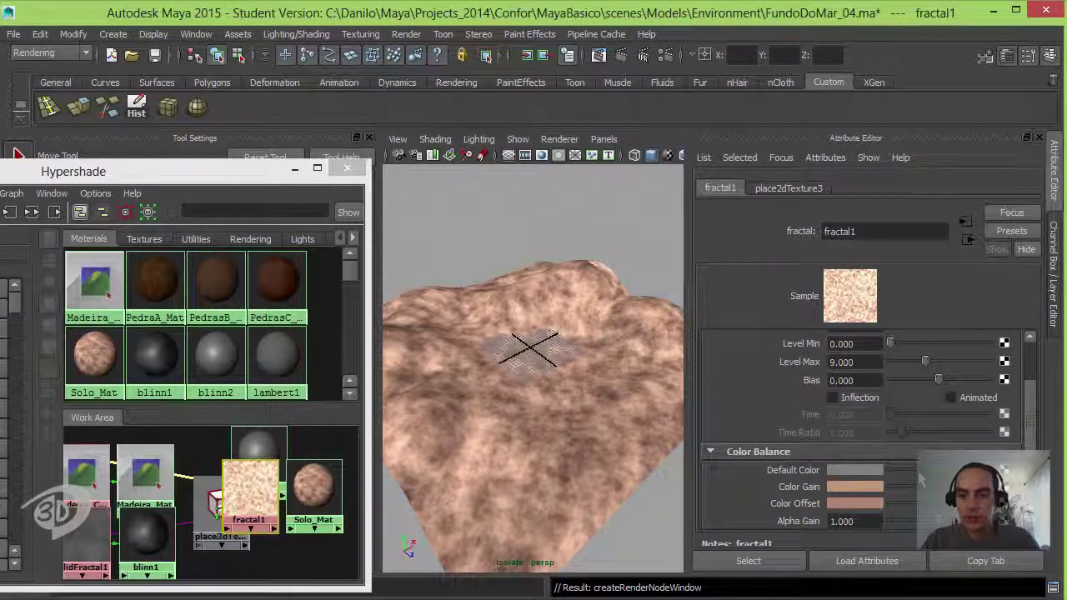
left_click_drag(941, 471, 911, 470)
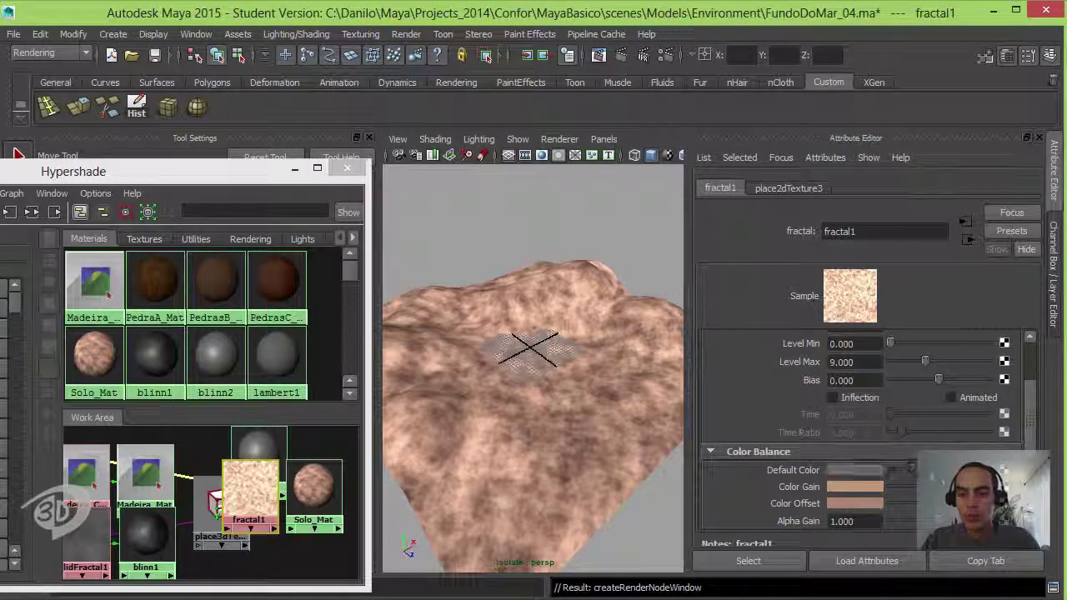
Set the fractal1 texture's Amplitude to about 0.496, Ratio to 1.000 and Frequency Ratio to about 6.308.
mouse_move(1031, 440)
left_mouse_down()
mouse_move(1030, 469)
mouse_move(1036, 373)
mouse_move(934, 367)
left_mouse_up()
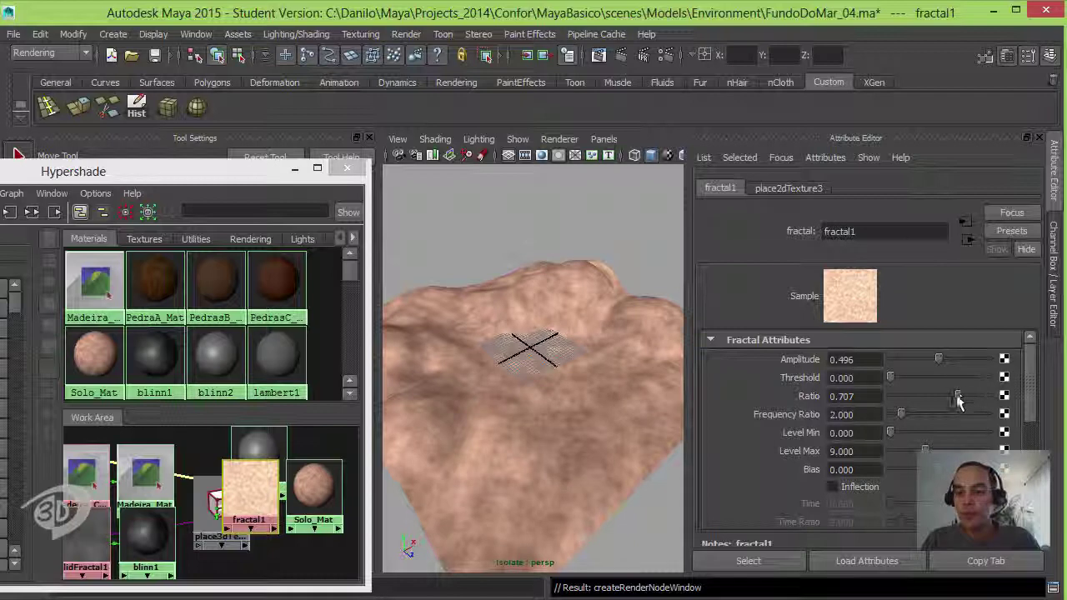
left_click_drag(981, 401, 1019, 401)
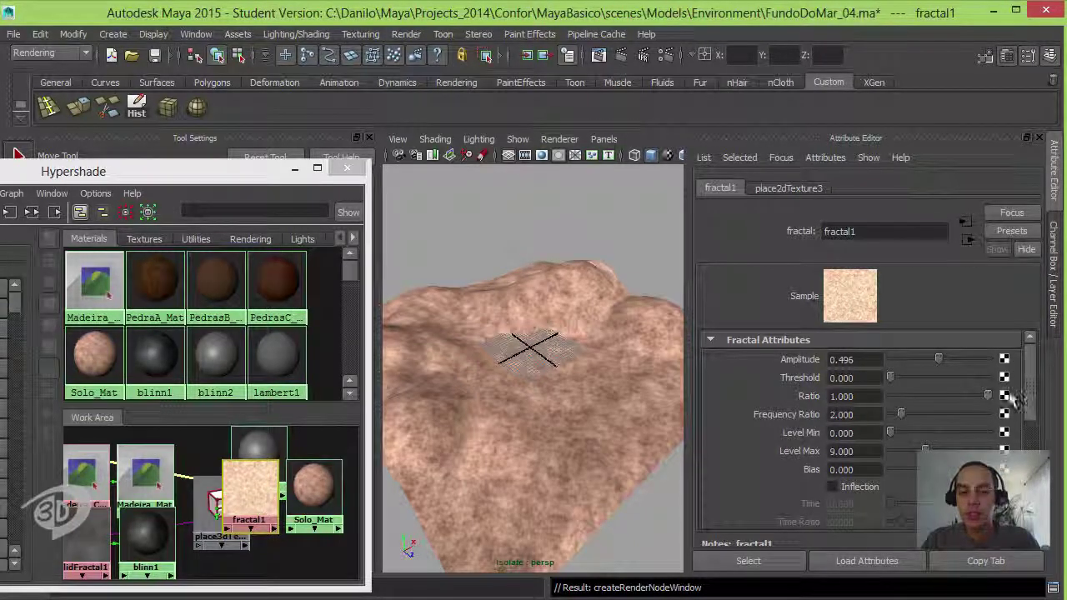
left_click_drag(901, 414, 948, 414)
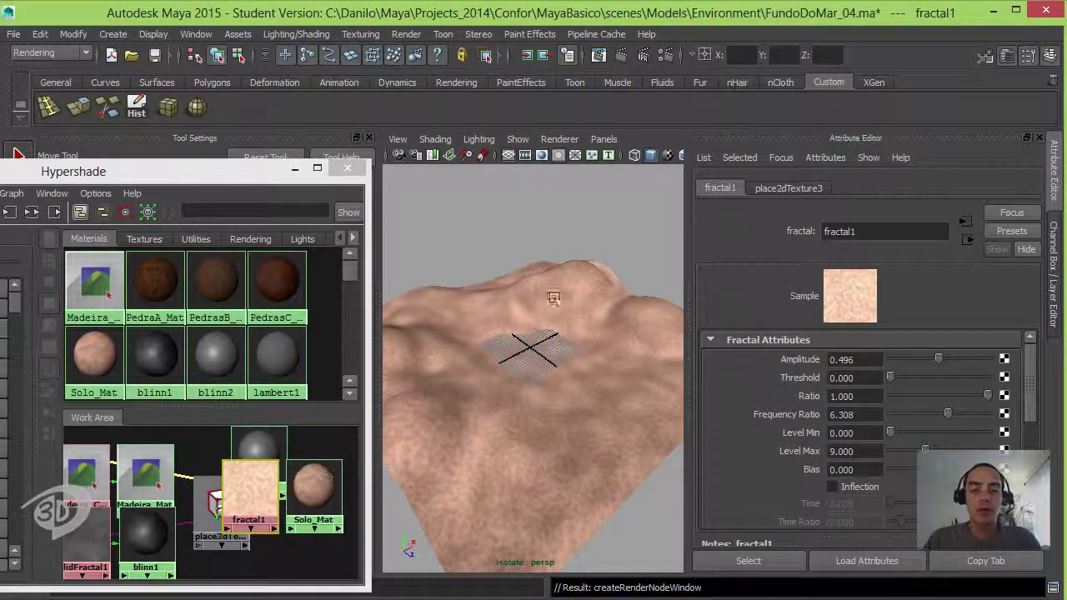
Minimize Hypershade and select the Chao_Geo ground mesh with its Channel Box shown.
mouse_move(324, 485)
left_mouse_down()
mouse_move(335, 469)
mouse_move(335, 480)
left_mouse_up()
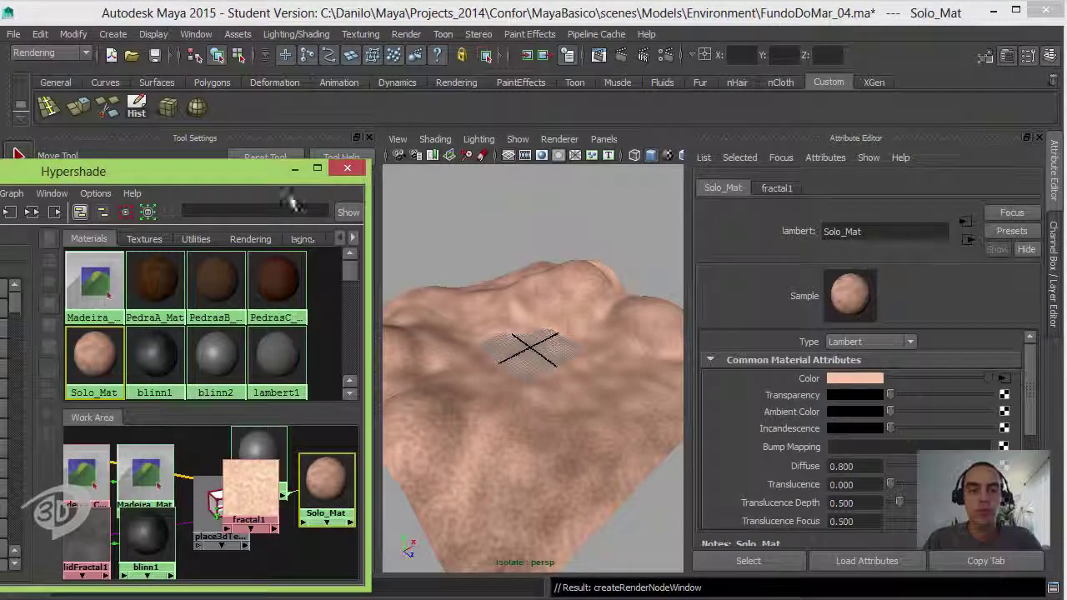
left_click_drag(267, 174, 570, 225)
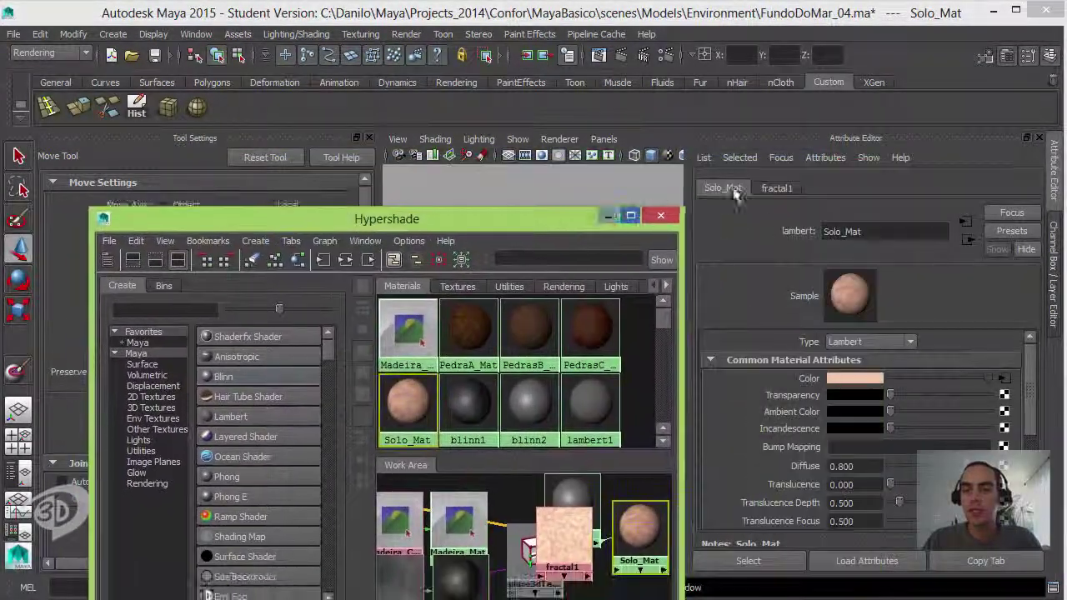
left_click(609, 217)
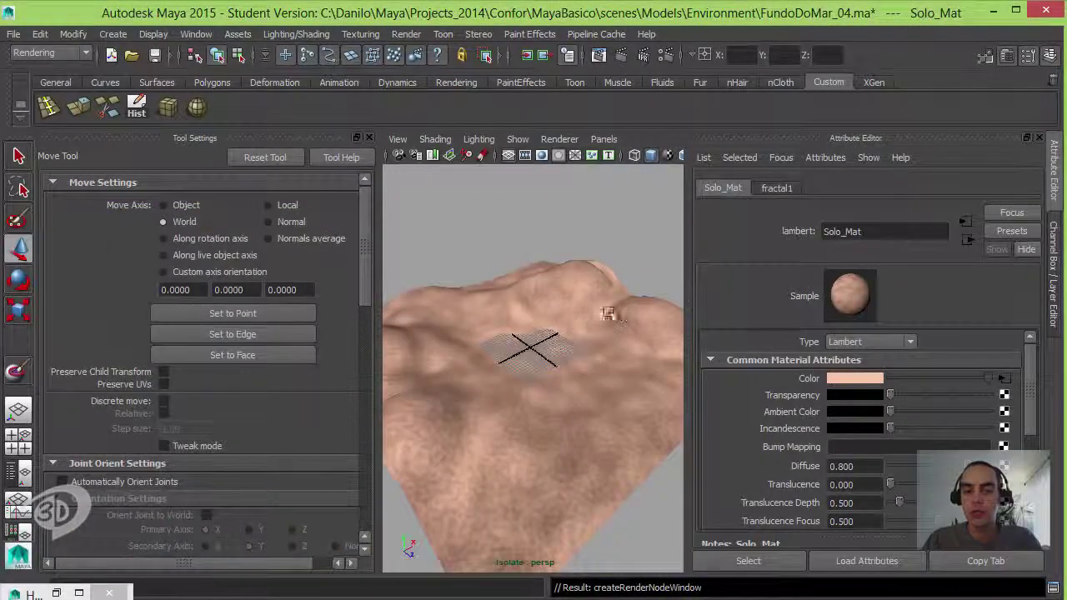
left_click(646, 321)
left_click(1053, 266)
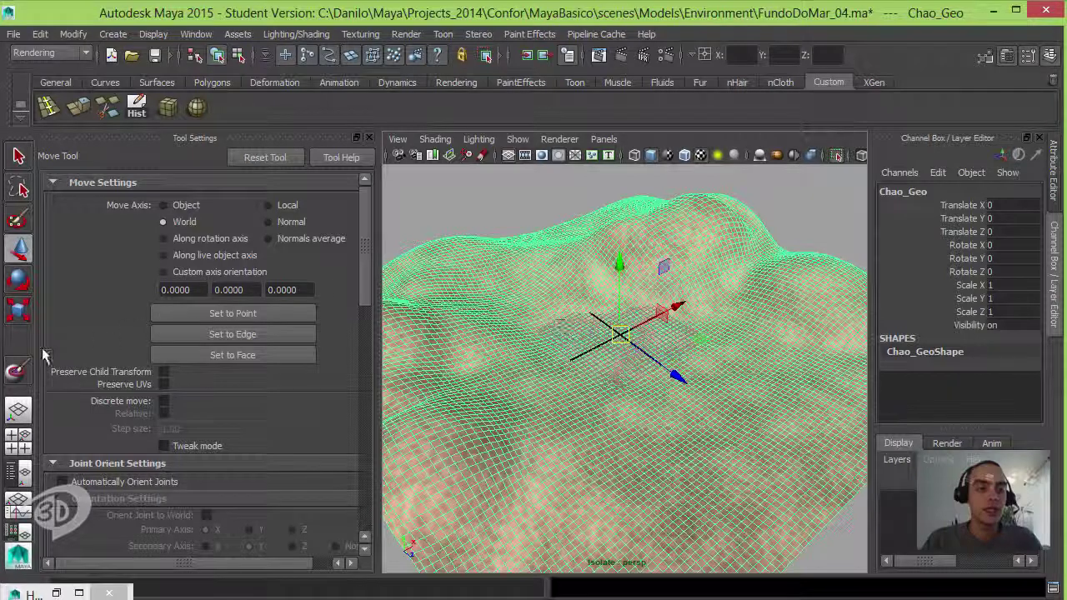
With the 3D Paint Tool, assign a 512 x 512 PNG file texture to the Color attribute of Chao_Geo.
left_click(16, 371)
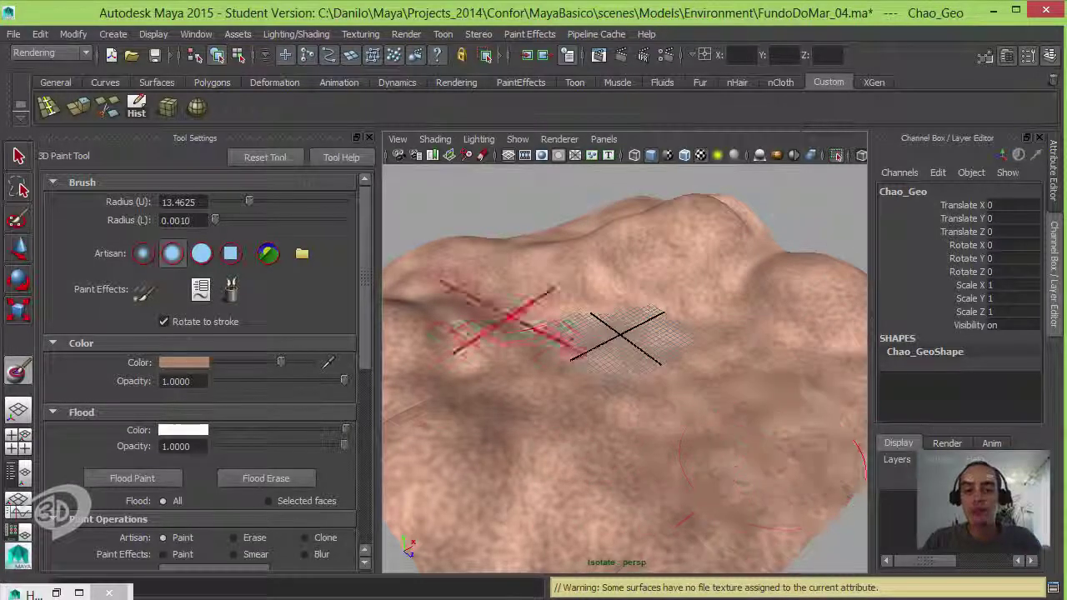
left_click_drag(365, 300, 365, 450)
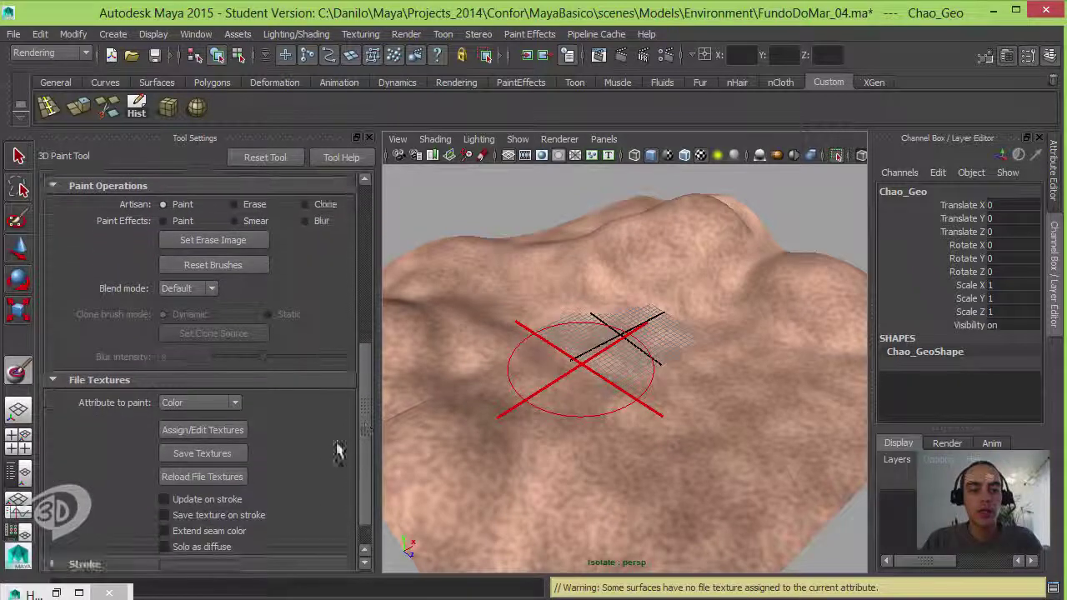
left_click(226, 432)
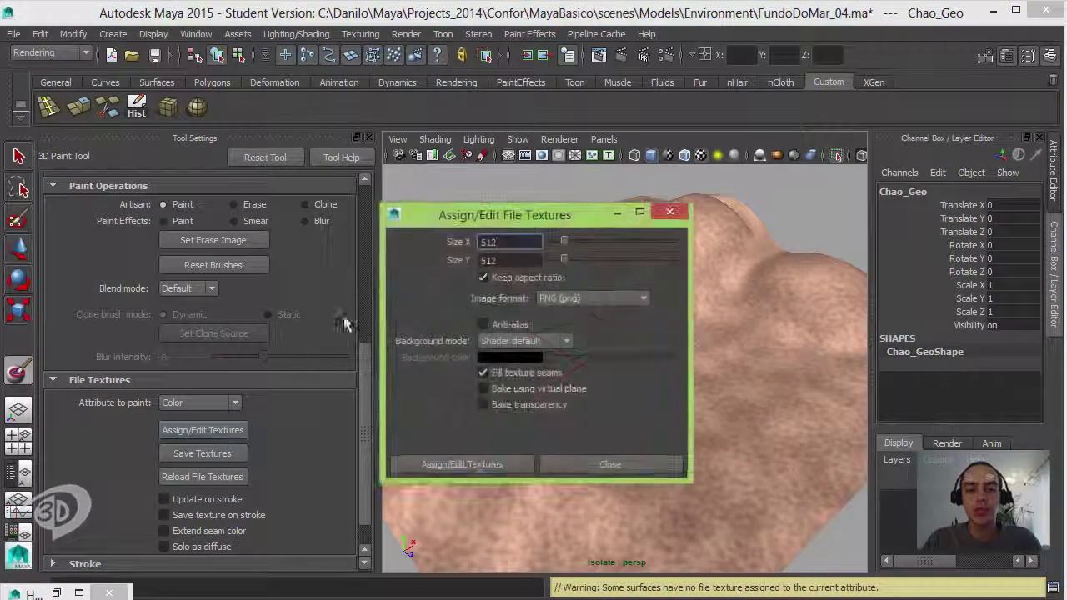
left_click(471, 467)
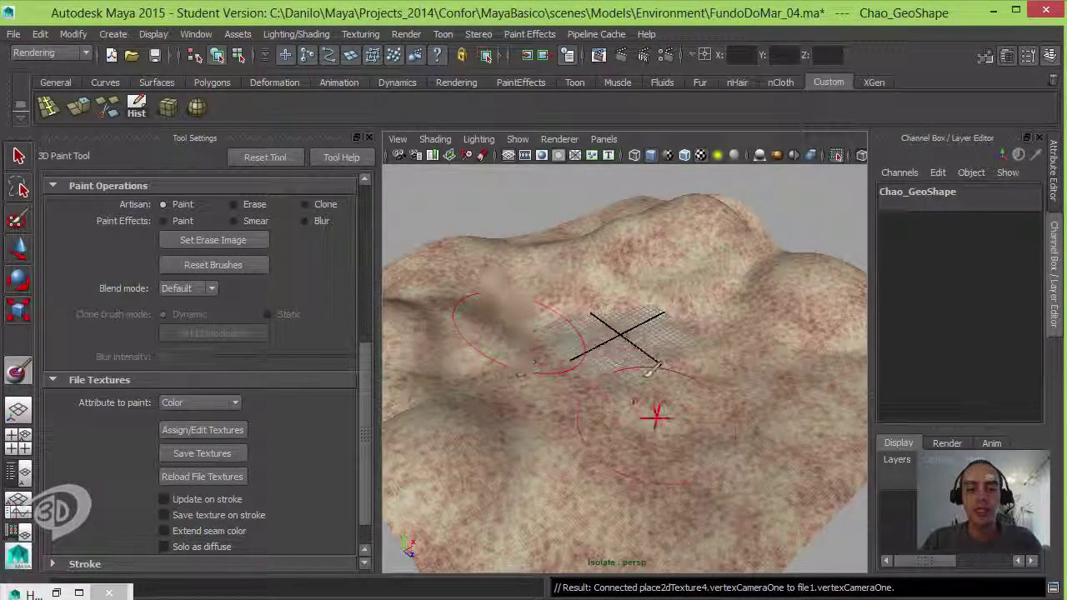
Bring back Hypershade, separate the overlapping file1 and Solo_Mat nodes, and delete the leftover fractal1 texture node.
left_click(57, 593)
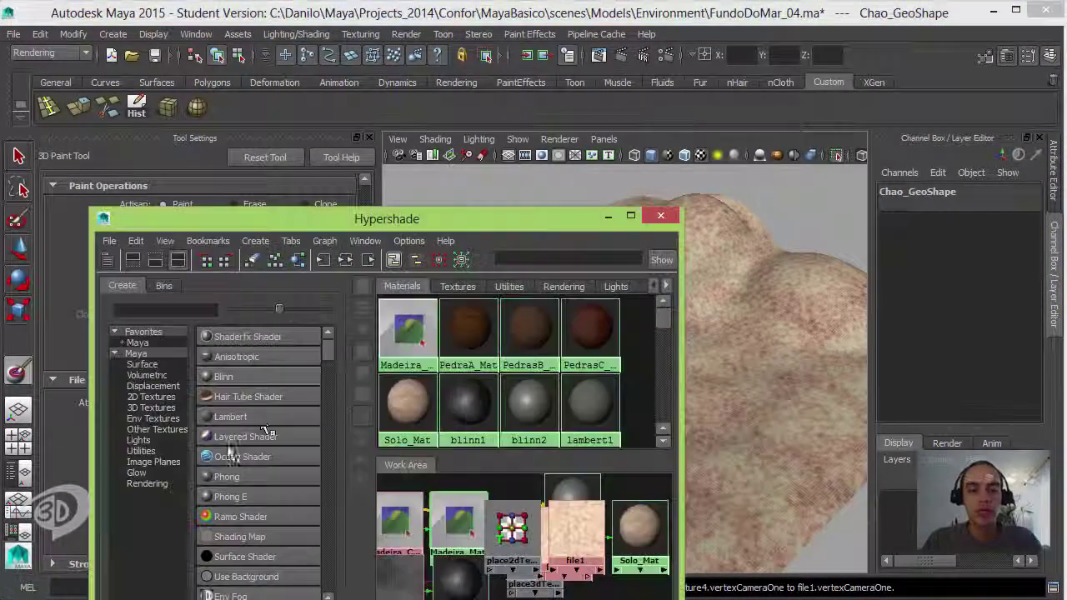
left_click_drag(565, 219, 555, 105)
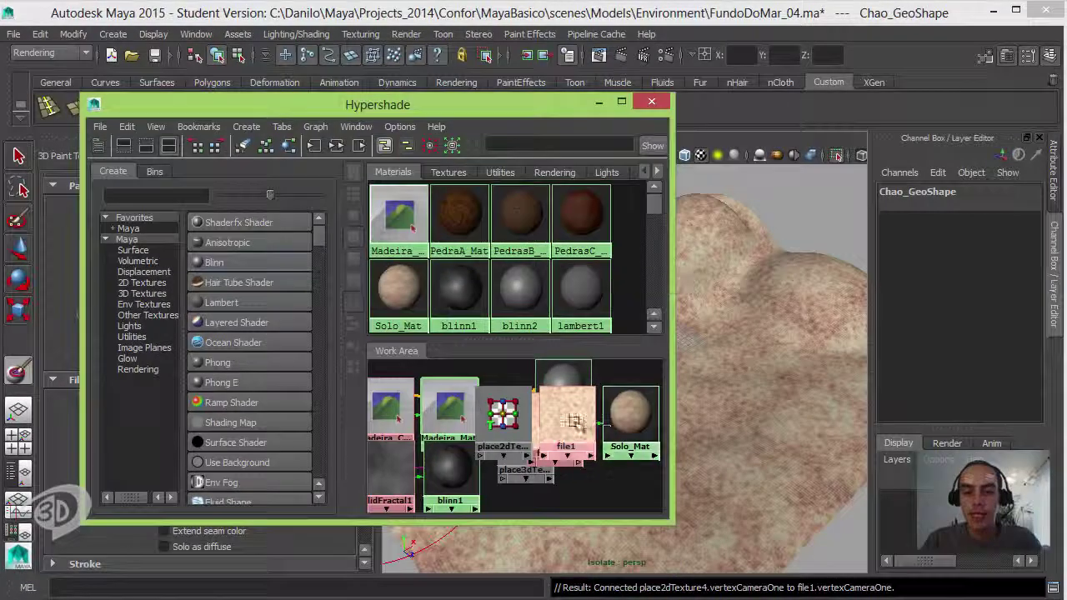
left_click_drag(575, 424, 588, 462)
left_click_drag(635, 420, 661, 438)
left_click_drag(582, 454, 605, 413)
left_click_drag(551, 439, 542, 480)
key("Delete")
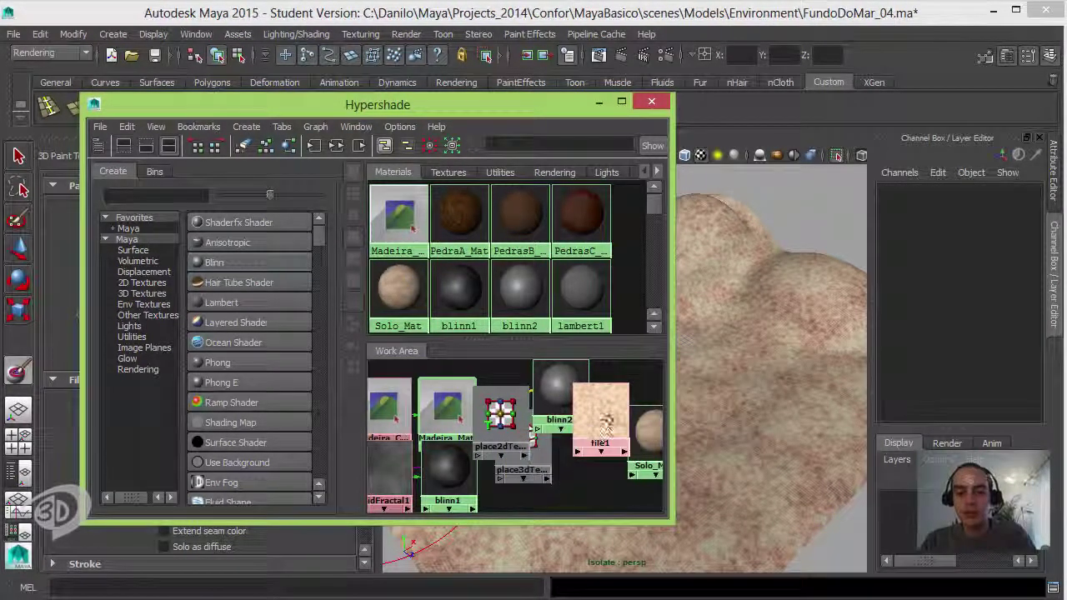
Place the file1 texture node beside Solo_Mat and rename it Solo_Color_File.
left_click_drag(606, 420, 589, 442)
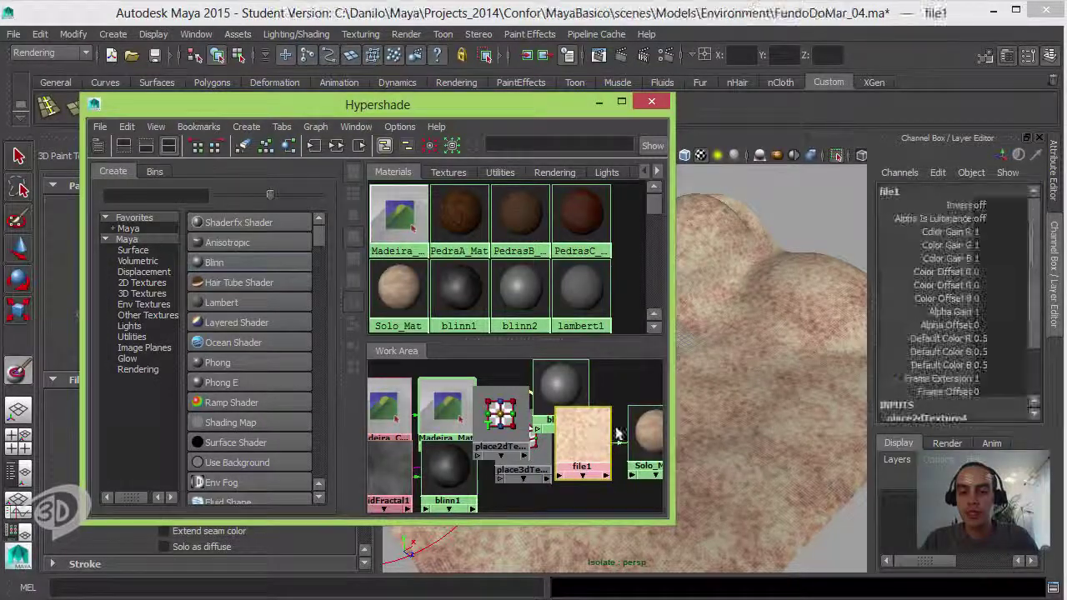
left_click_drag(651, 429, 644, 428)
left_click(606, 435)
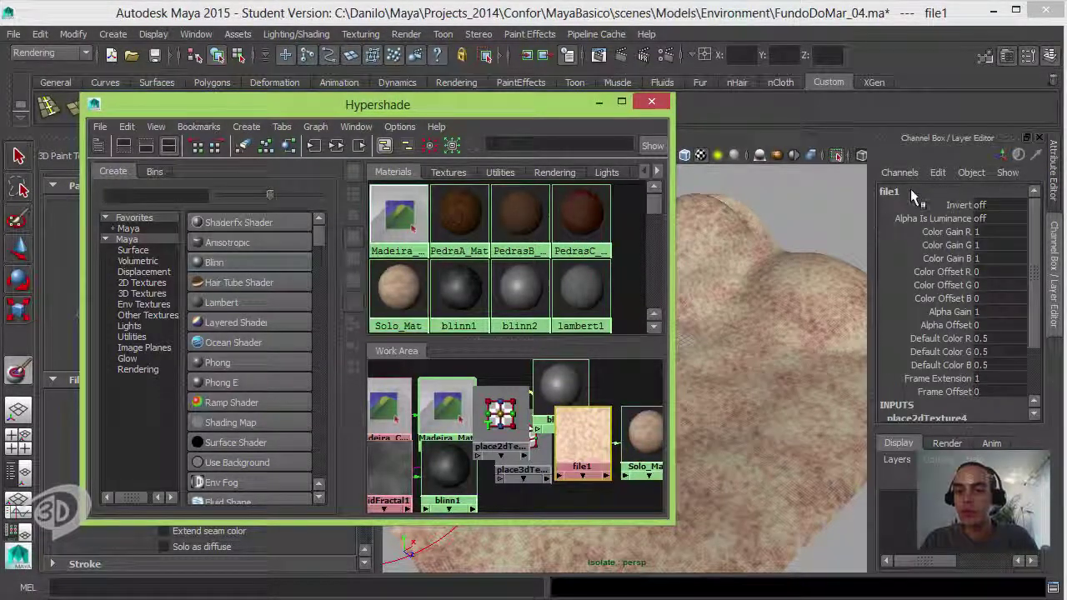
left_click(910, 190)
type("So")
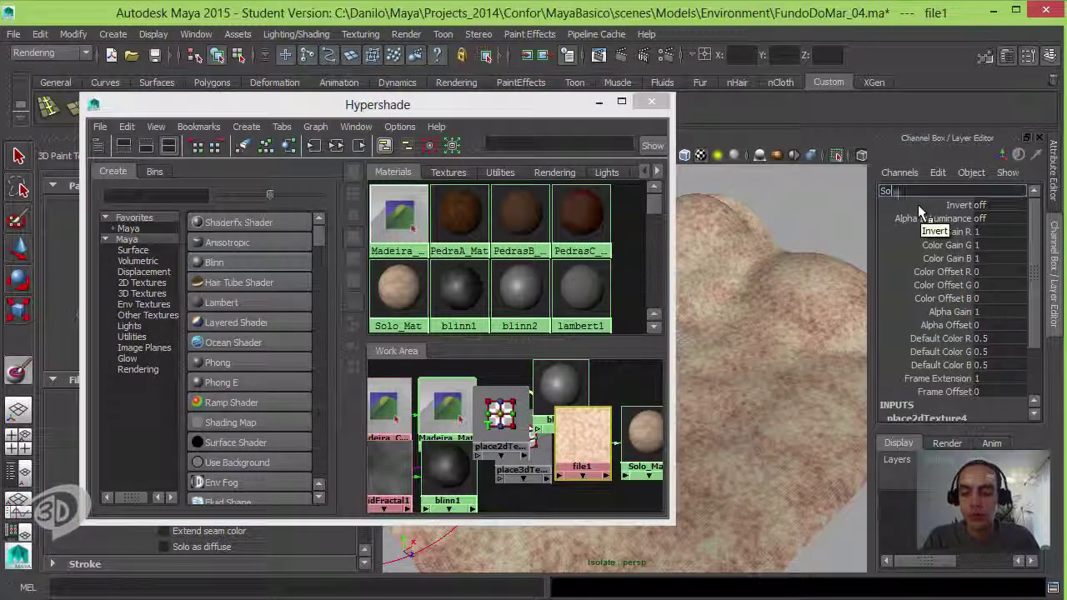
type("lo_Co")
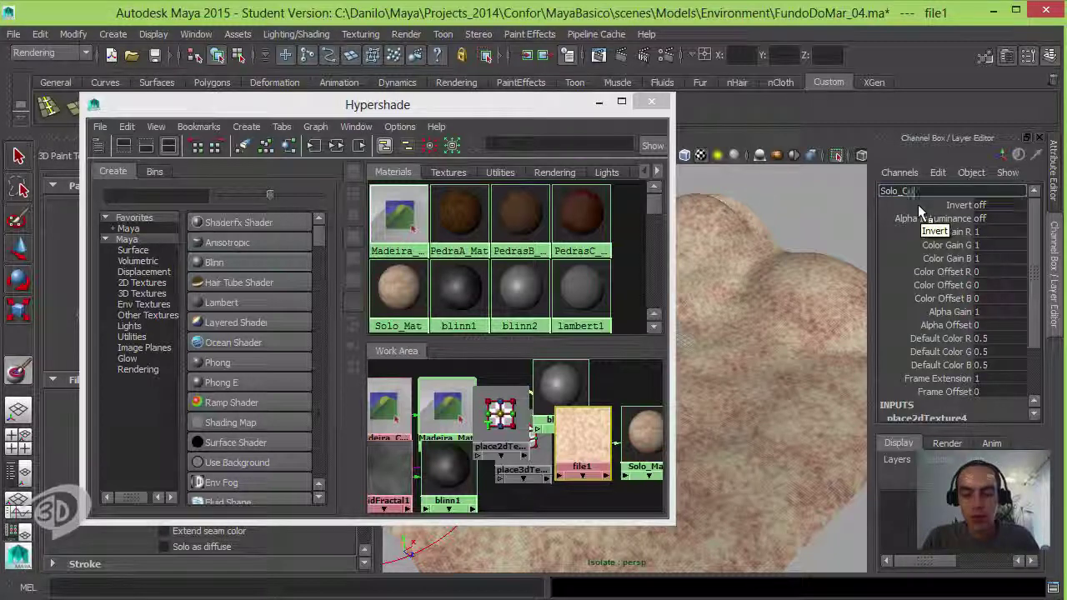
type("loR")
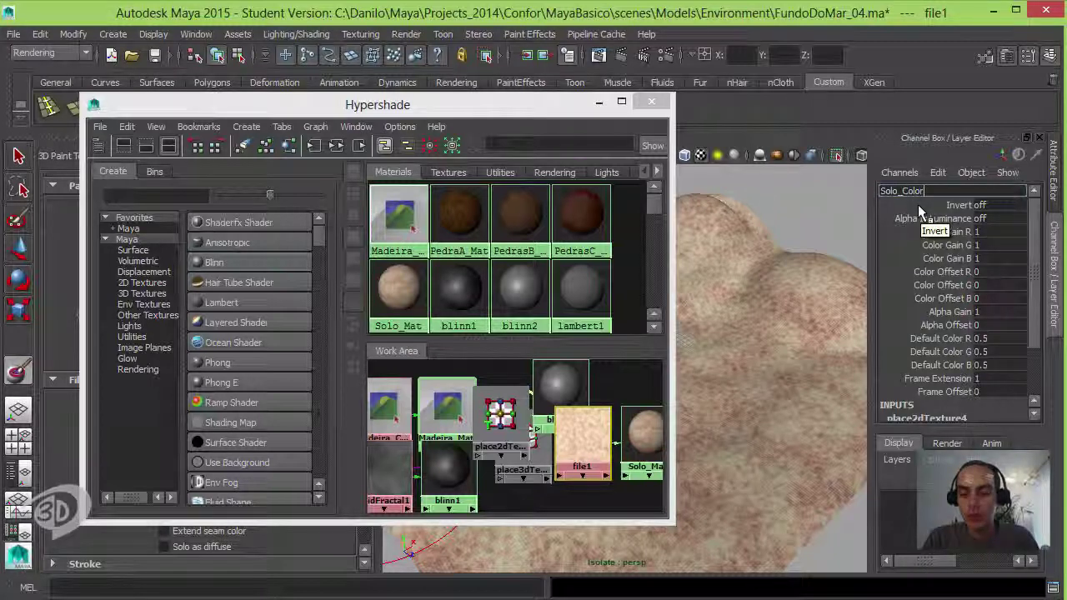
type("_F")
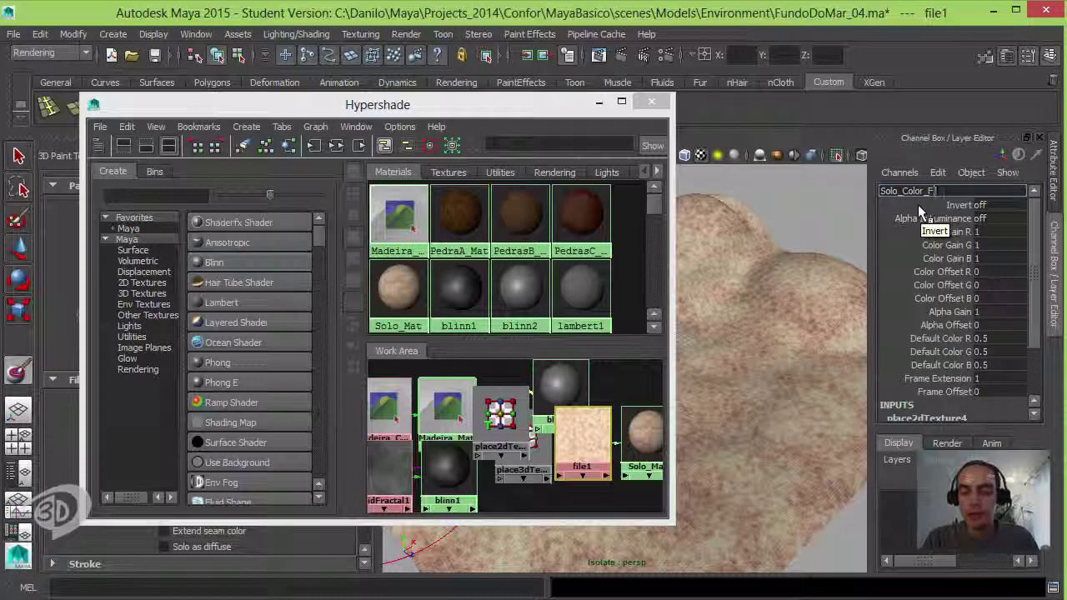
type("ile")
key("Return")
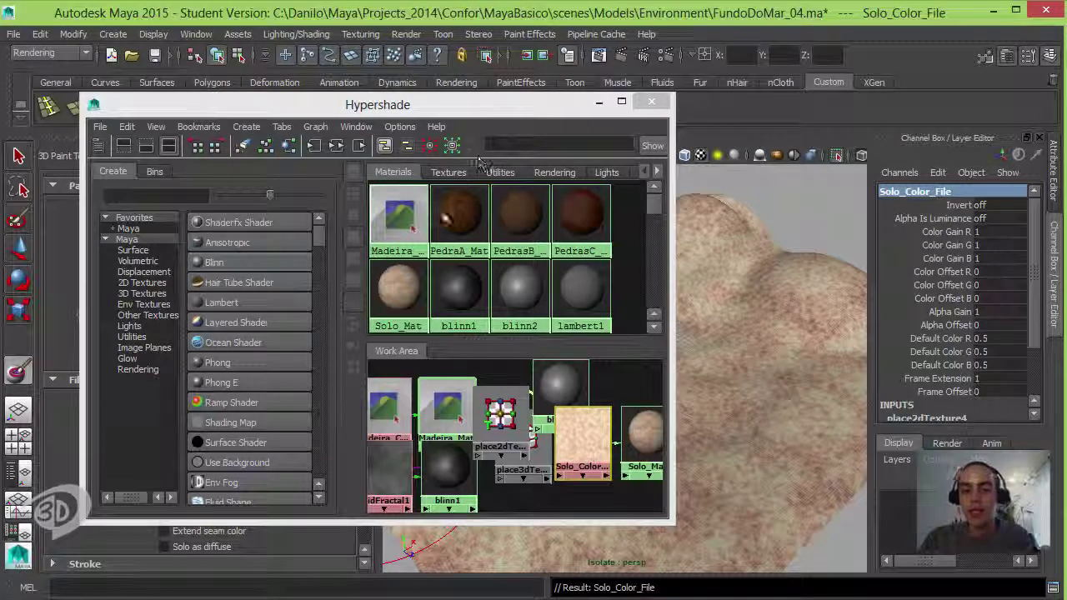
Switch to File Explorer to check which images are in the 3dPaintTextures FundoDoMar_04 folder, and return to Maya.
left_click_drag(552, 109, 455, 86)
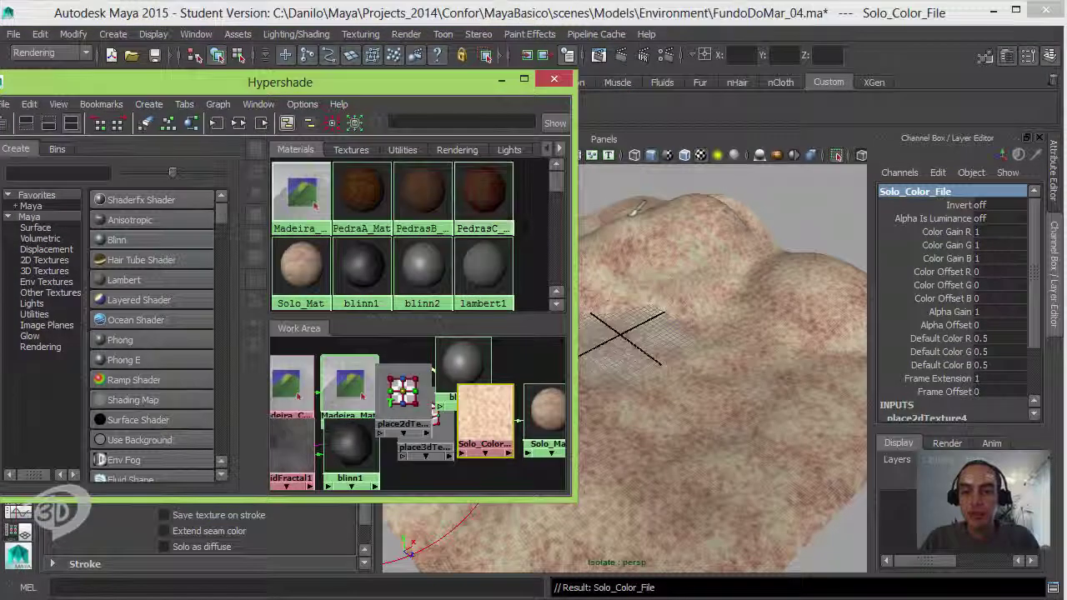
left_click(544, 410)
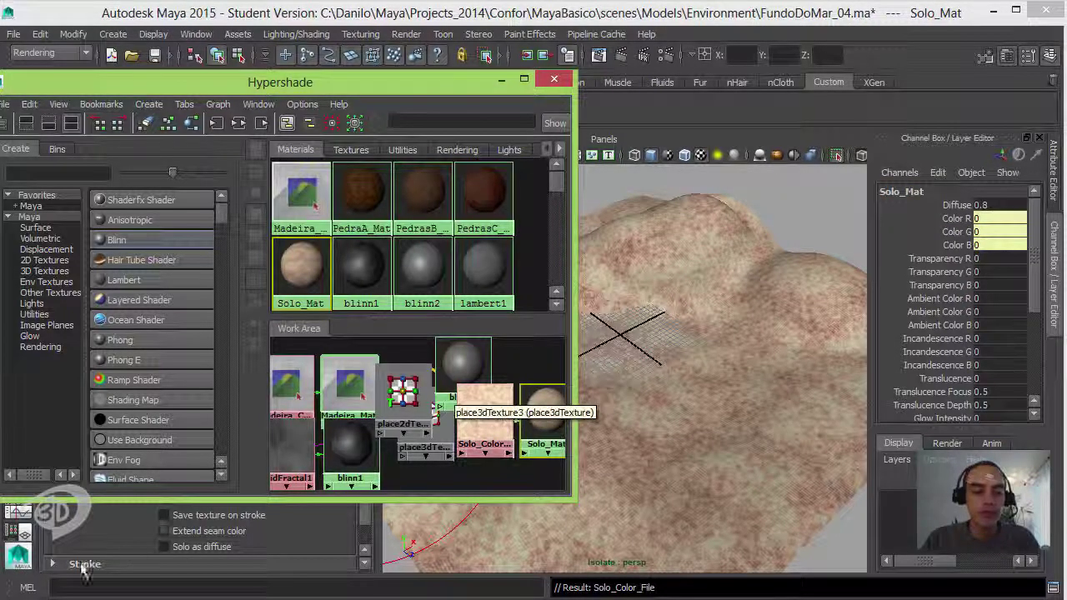
left_click(79, 596)
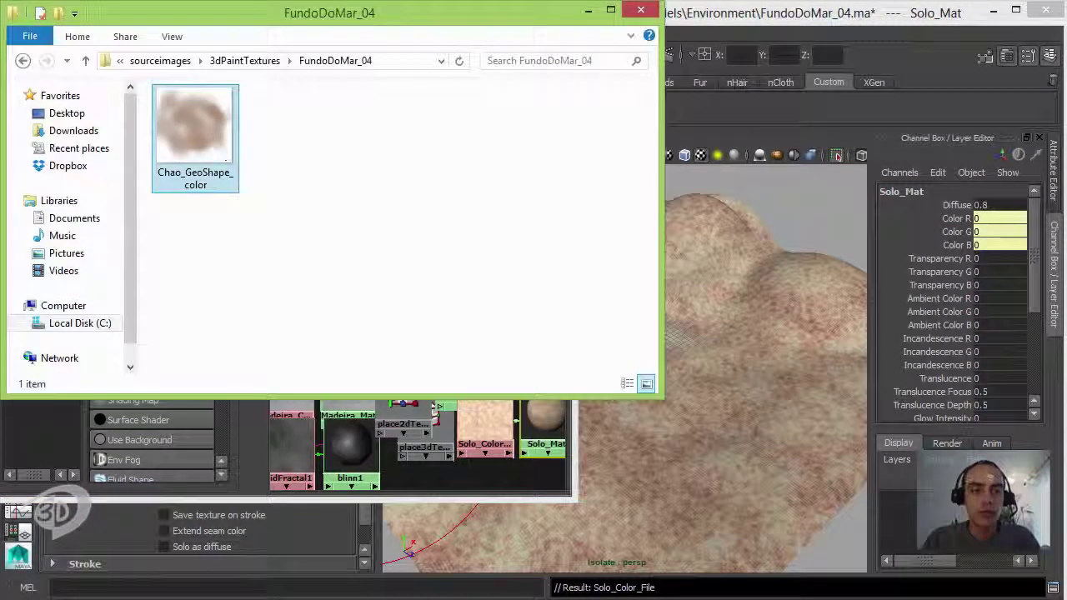
left_click(483, 438)
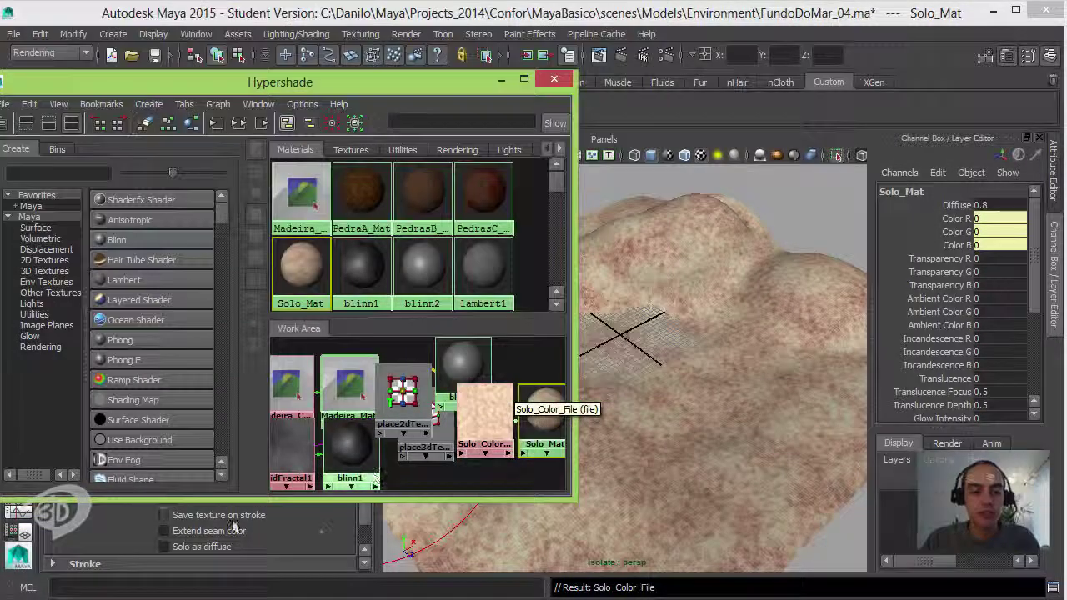
left_click(365, 522)
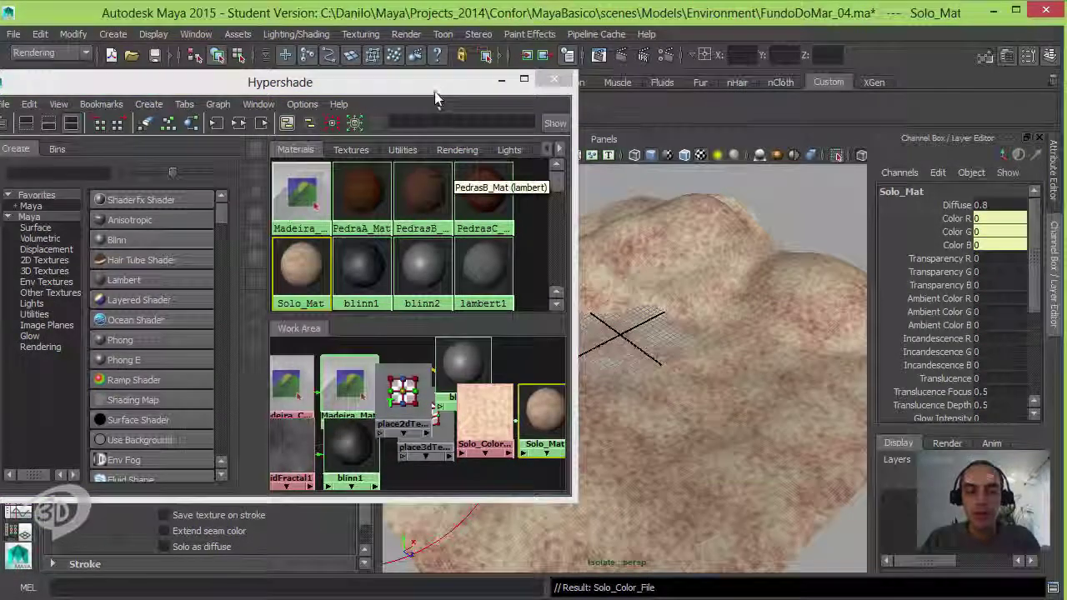
Save the 3D Paint textures to disk and check the FundoDoMar_04 folder in File Explorer for the image file.
left_click_drag(436, 98, 752, 91)
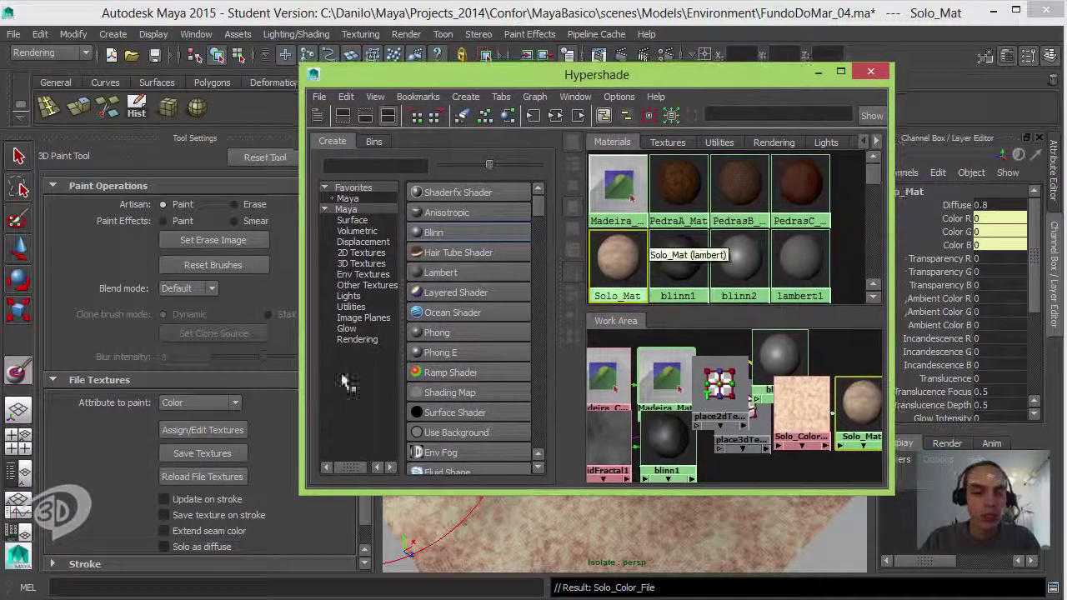
left_click(205, 454)
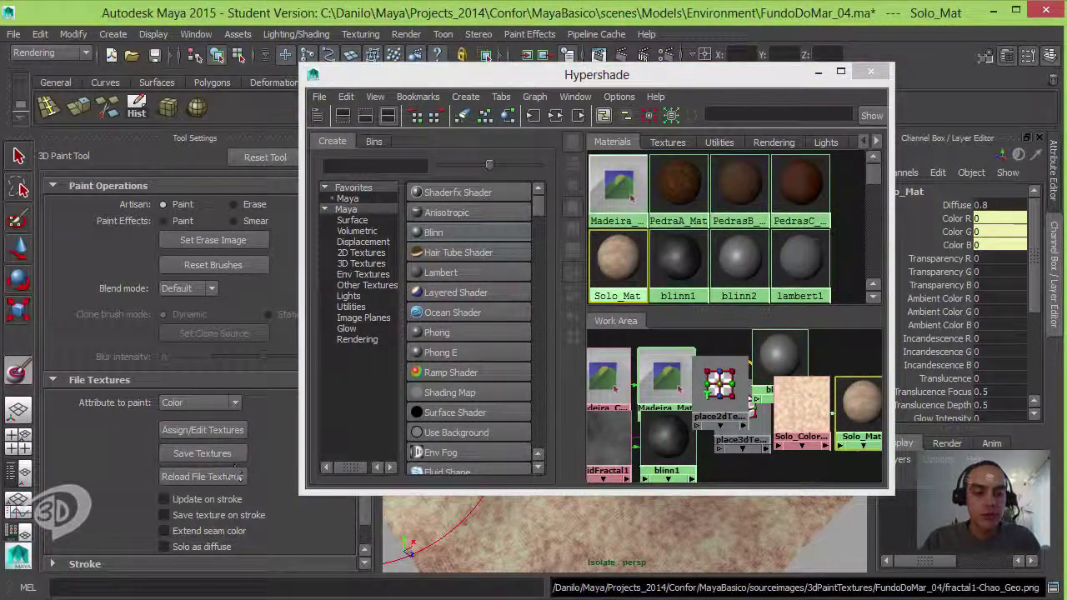
key("alt+Tab")
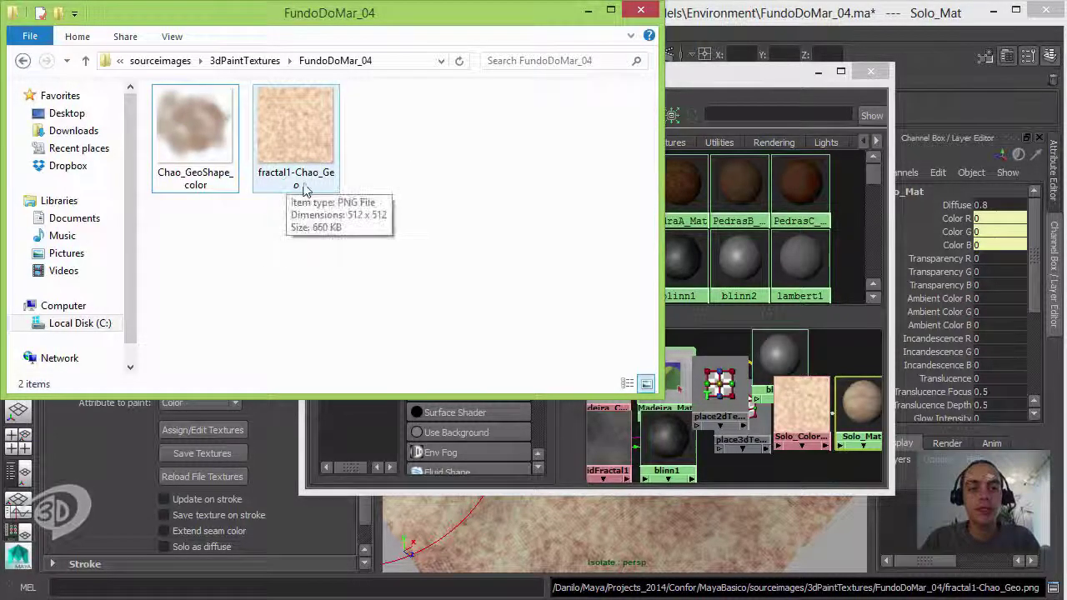
Put File Explorer away and move Hypershade aside, then minimize it to clear the view of the seabed mesh.
left_click(592, 15)
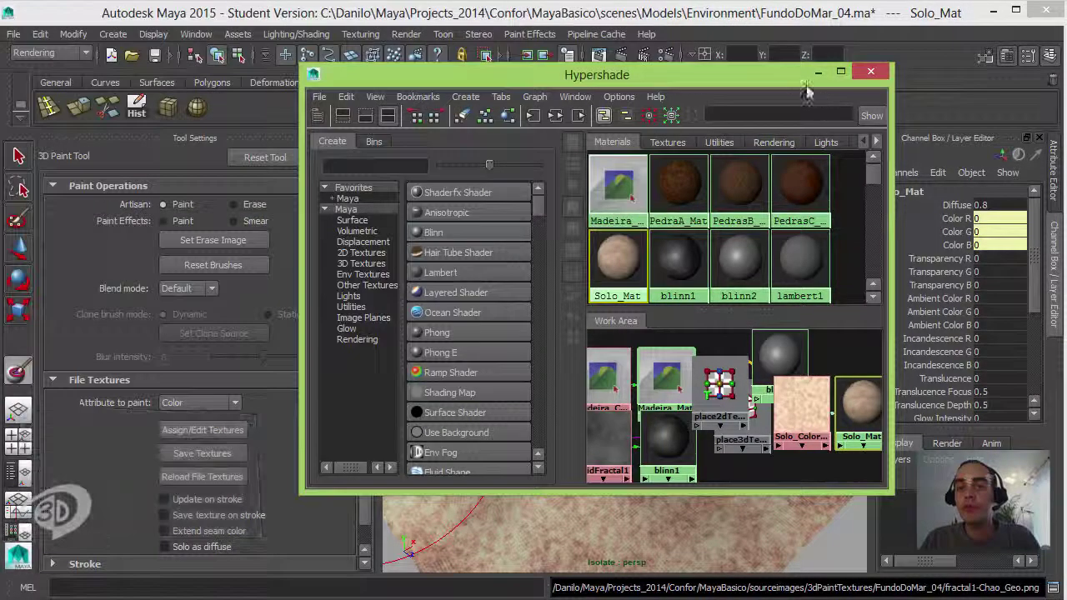
left_click_drag(757, 82, 310, 153)
left_click(677, 250)
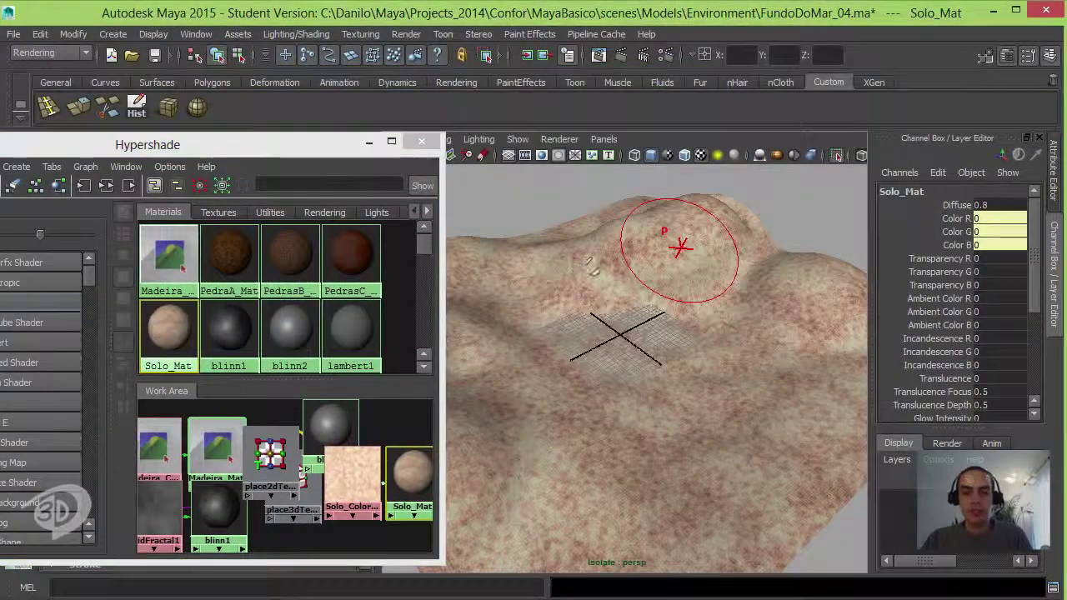
mouse_move(670, 260)
left_mouse_down("alt")
mouse_move(647, 316)
mouse_move(573, 276)
left_mouse_up("alt")
left_click(369, 145)
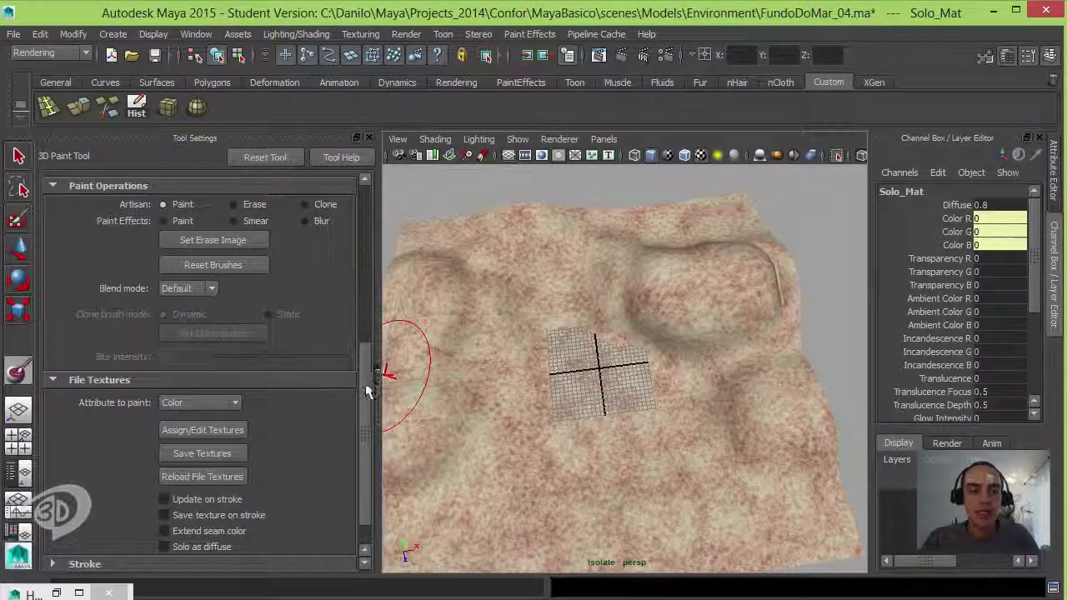
Set the paint colour to a dark greyish brown with saturation 0.292 and value 0.433, lower the brush opacity to 0.1255, and choose the softest brush profile.
left_click_drag(367, 384, 366, 217)
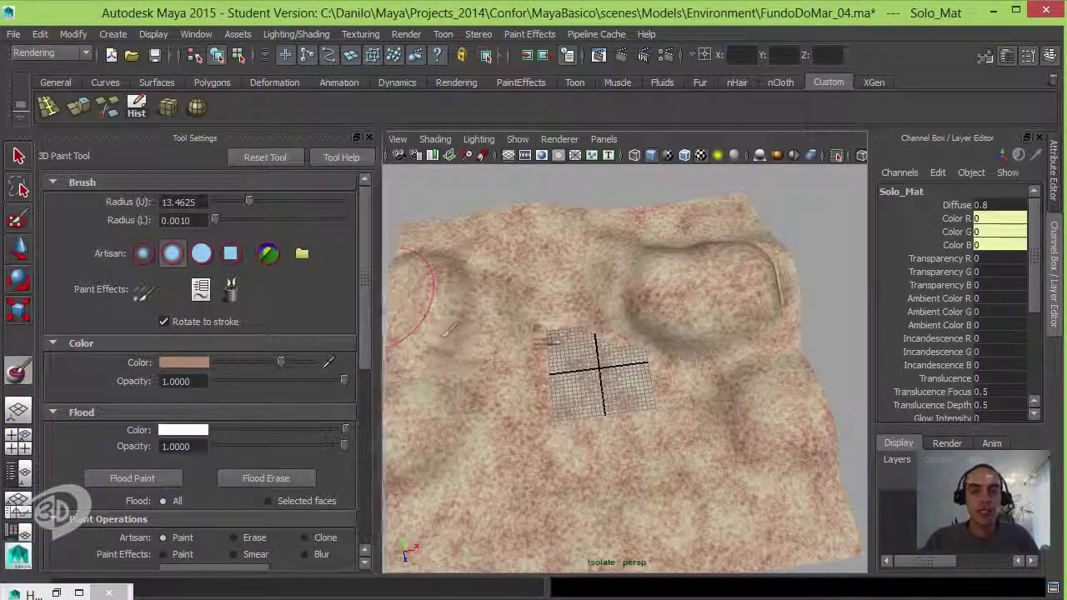
left_click_drag(575, 360, 595, 335, "alt")
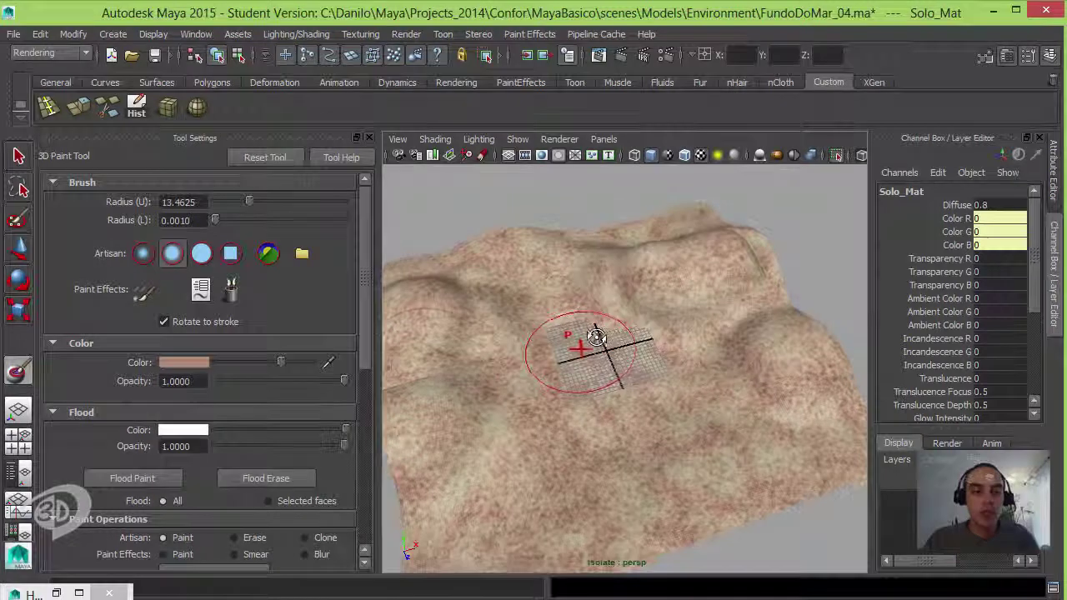
left_click(184, 364)
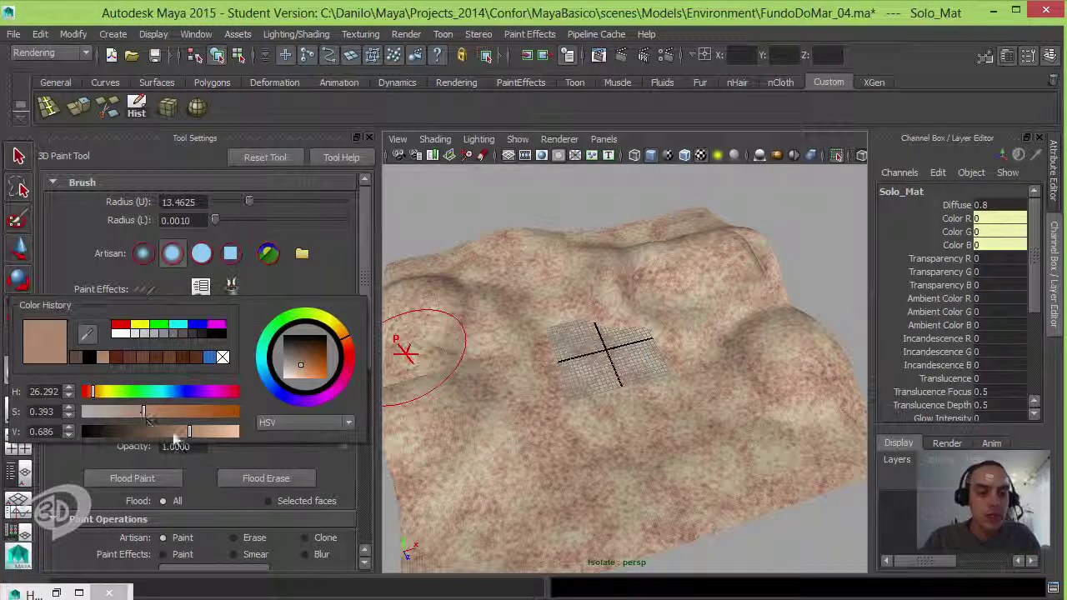
mouse_move(174, 435)
left_mouse_down()
mouse_move(149, 433)
mouse_move(130, 408)
left_mouse_up()
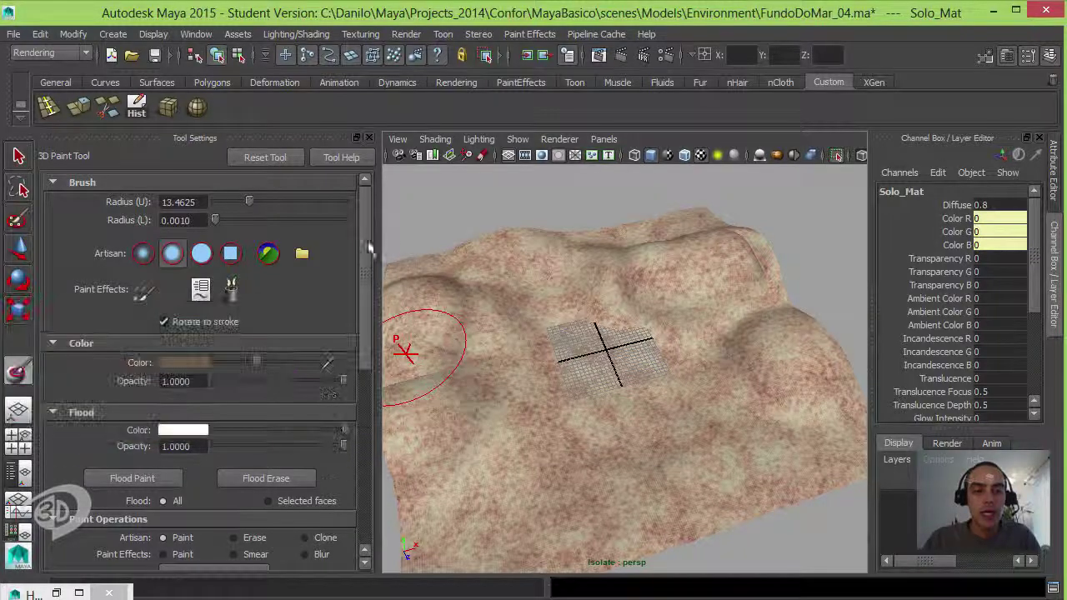
left_click_drag(367, 244, 368, 259)
left_click_drag(340, 350, 365, 335)
left_click_drag(634, 318, 641, 338, "alt")
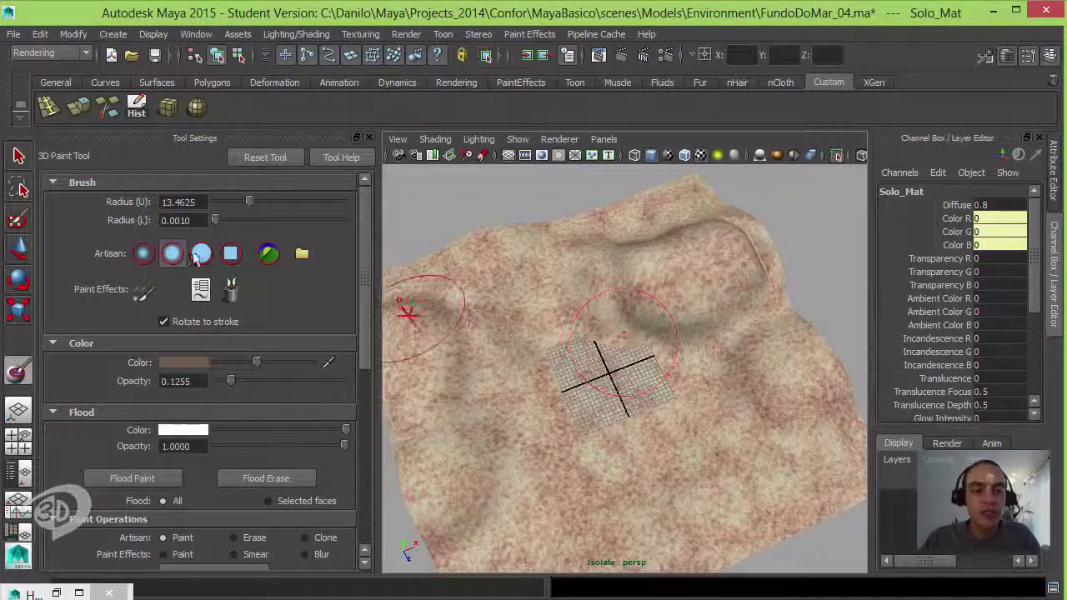
left_click(144, 254)
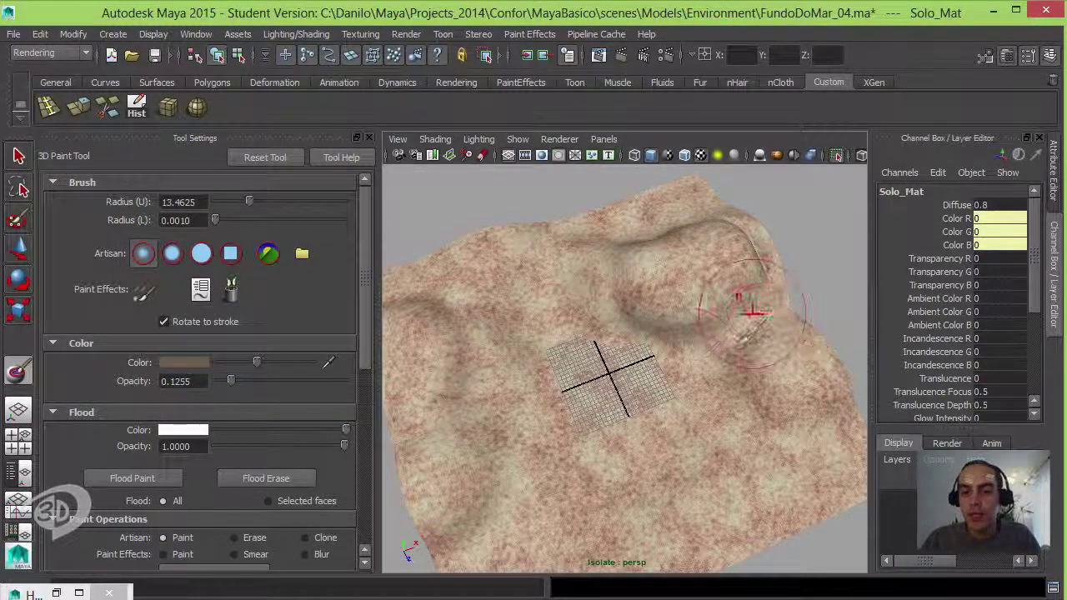
Raise the brush opacity to 0.3412 and paint soft dark shading into the hollow between the mounds of the seabed.
left_click_drag(760, 319, 707, 338, "alt")
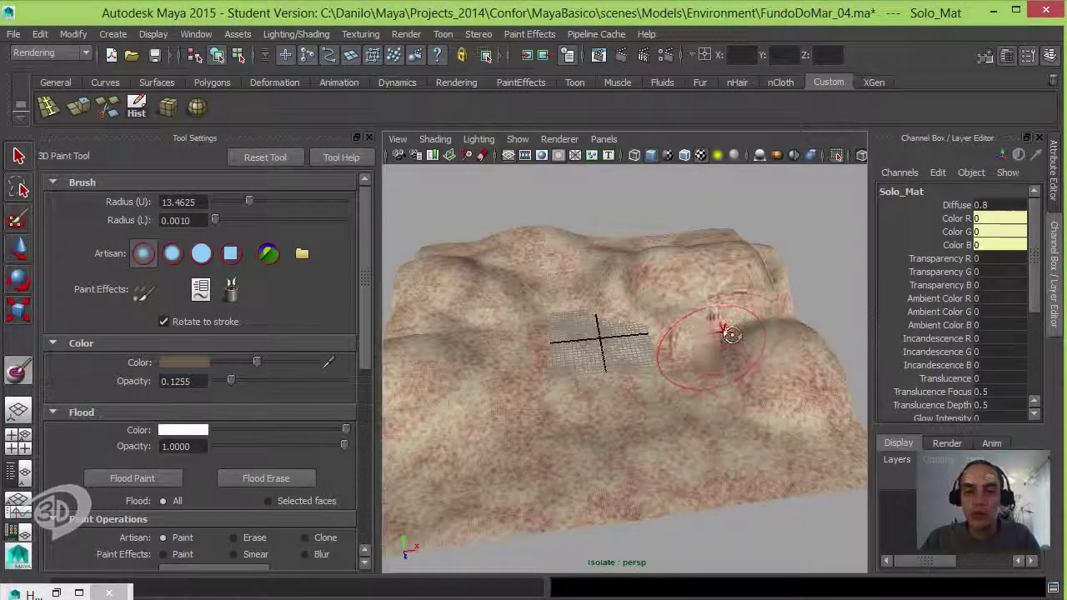
right_click_drag(727, 331, 817, 349, "alt")
left_click_drag(232, 380, 259, 381)
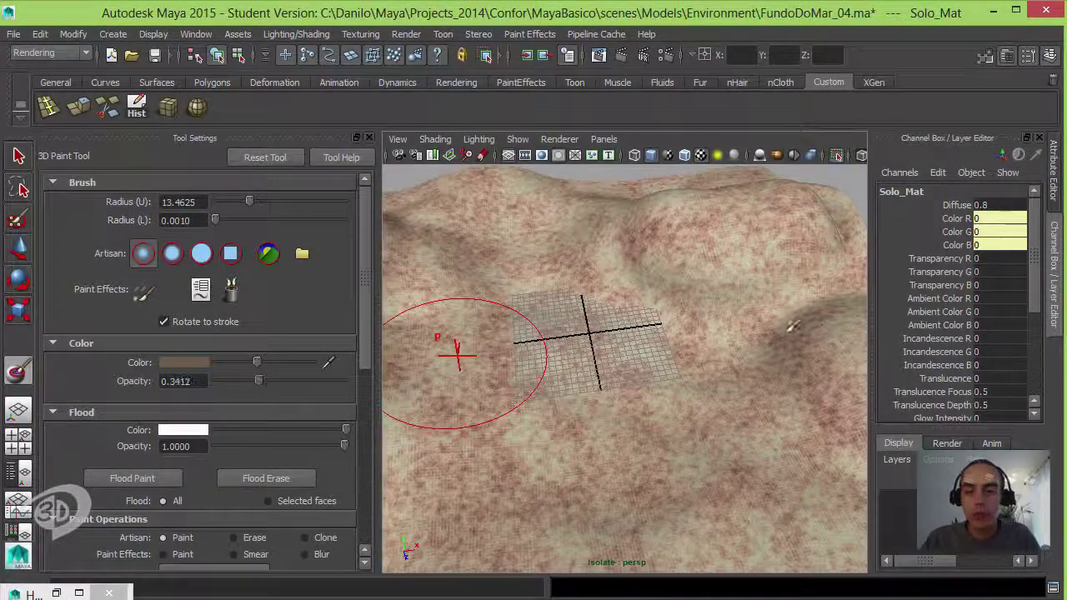
mouse_move(797, 322)
left_mouse_down()
mouse_move(763, 327)
mouse_move(827, 297)
mouse_move(755, 330)
mouse_move(821, 306)
left_mouse_up()
left_click_drag(750, 340, 796, 325, "alt")
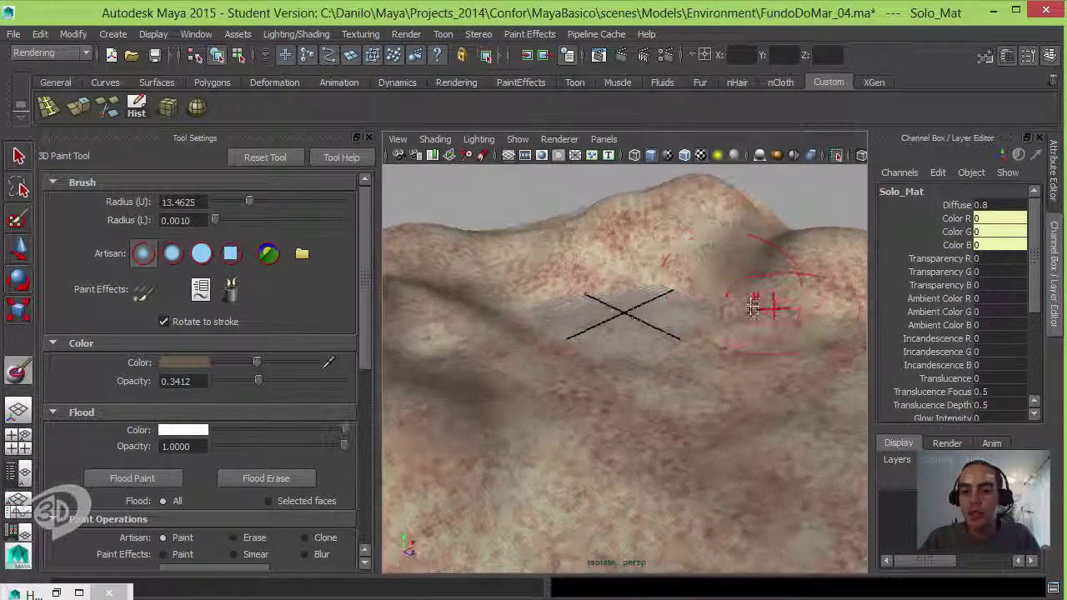
right_click_drag(758, 307, 649, 286, "alt")
left_click_drag(649, 286, 672, 320, "alt")
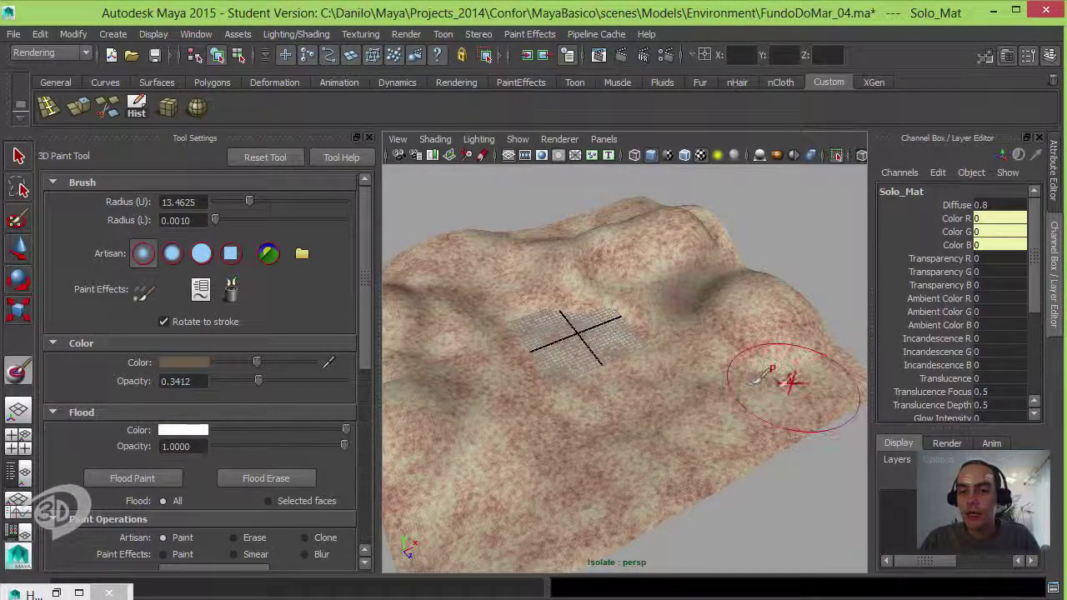
Paint more dark brown shading along the bases of the mounds and into the valleys around the seabed.
left_click_drag(792, 382, 825, 380)
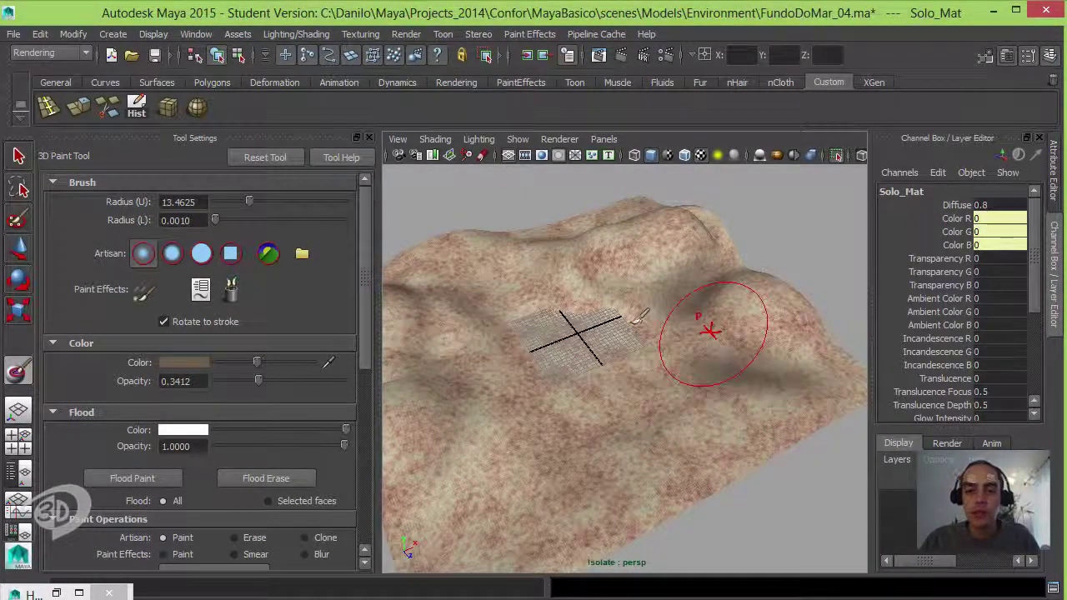
mouse_move(675, 360)
left_mouse_down("alt")
mouse_move(740, 367)
mouse_move(763, 329)
mouse_move(727, 362)
mouse_move(734, 372)
left_mouse_up("alt")
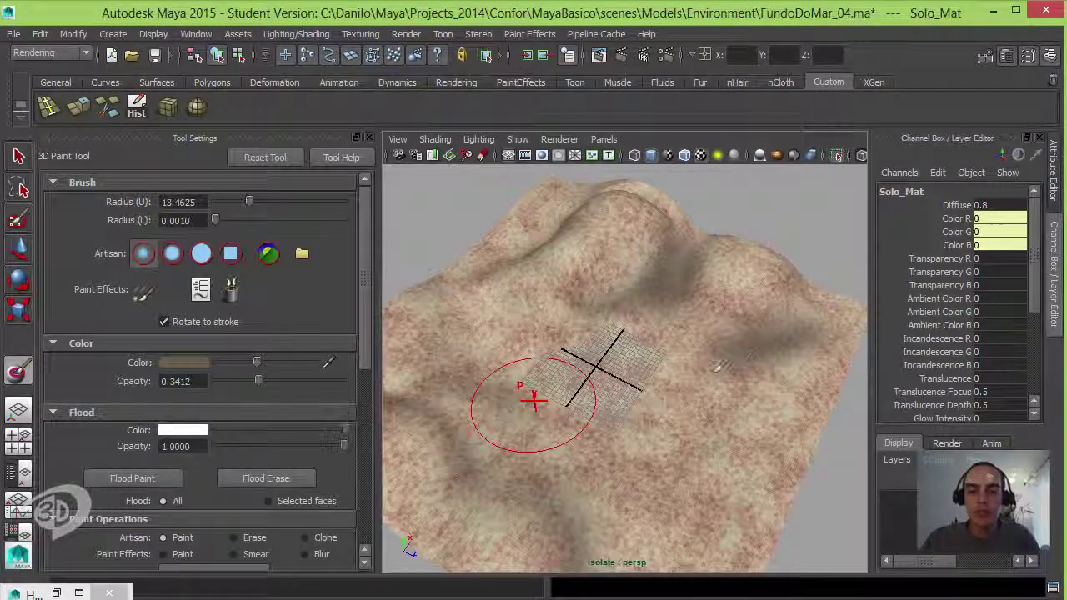
mouse_move(610, 360)
left_mouse_down("alt")
mouse_move(675, 340)
mouse_move(740, 353)
left_mouse_up("alt")
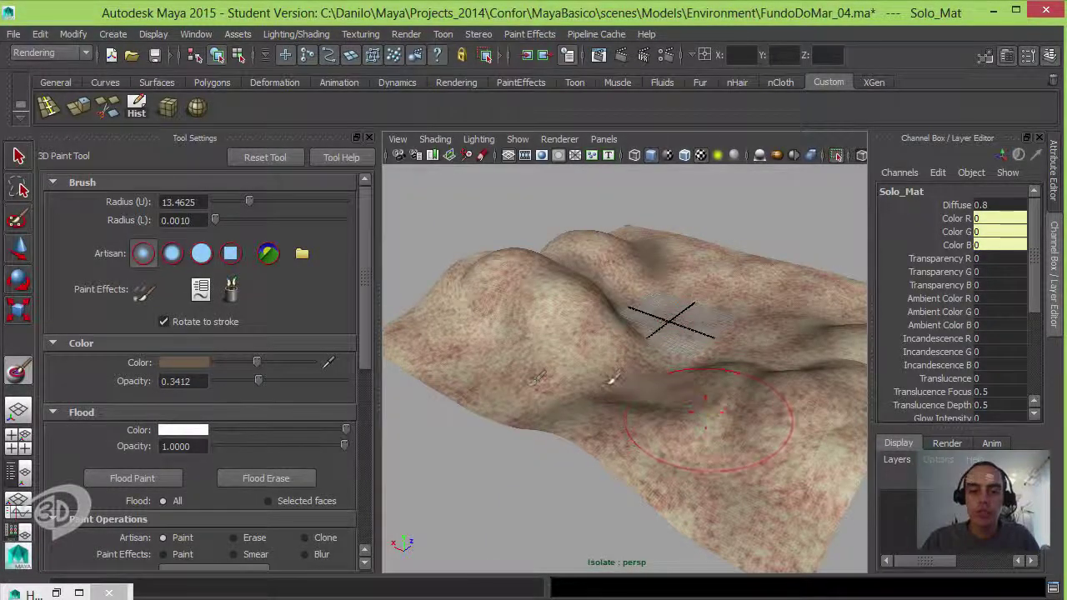
mouse_move(560, 386)
left_mouse_down()
mouse_move(528, 398)
mouse_move(486, 384)
left_mouse_up()
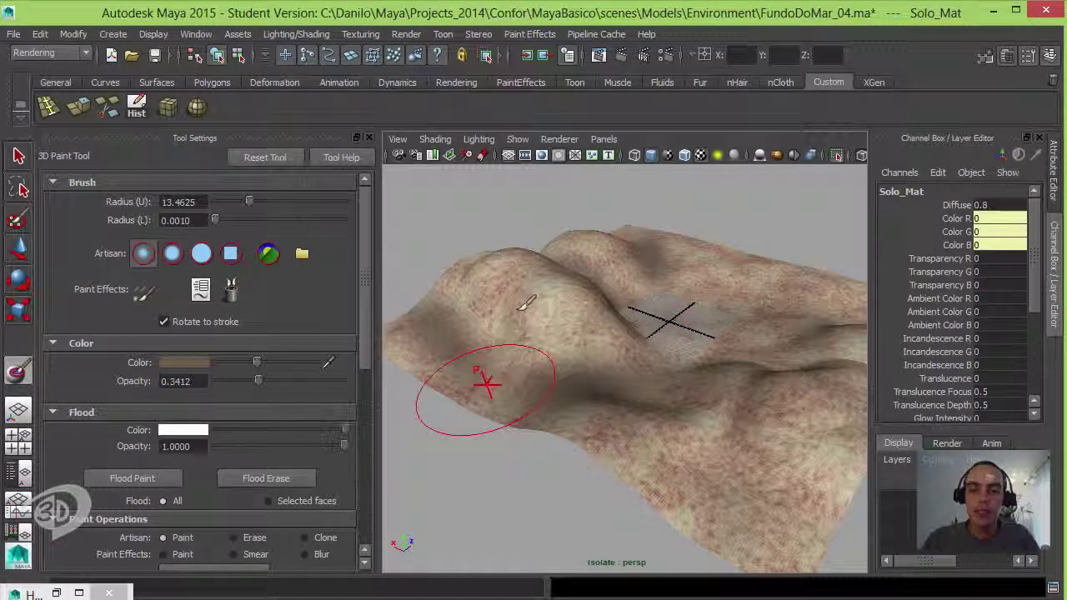
left_click_drag(685, 338, 415, 271, "alt")
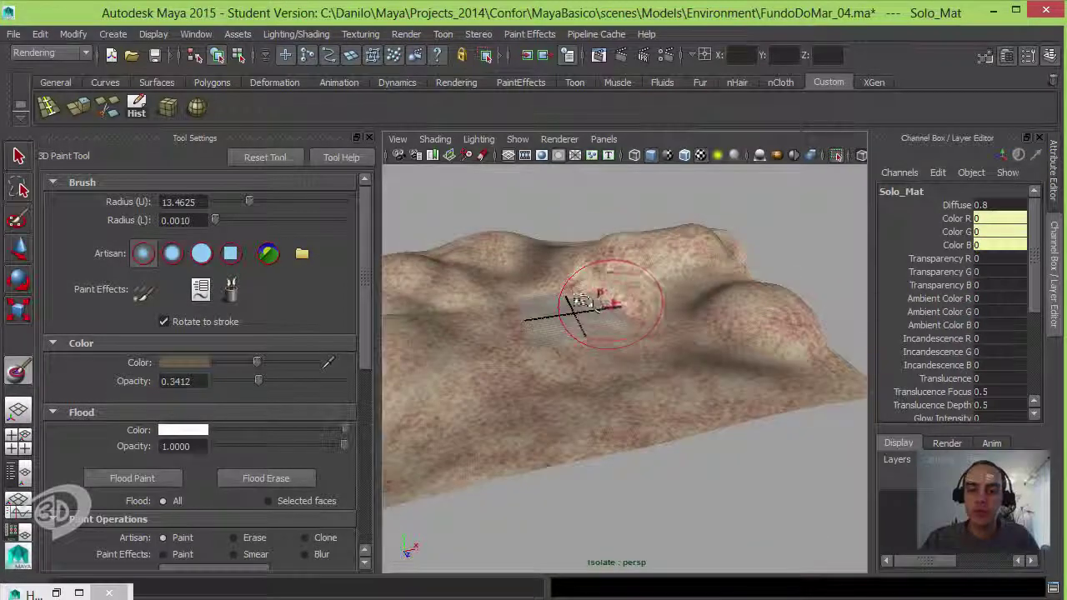
left_click_drag(615, 295, 533, 282, "alt")
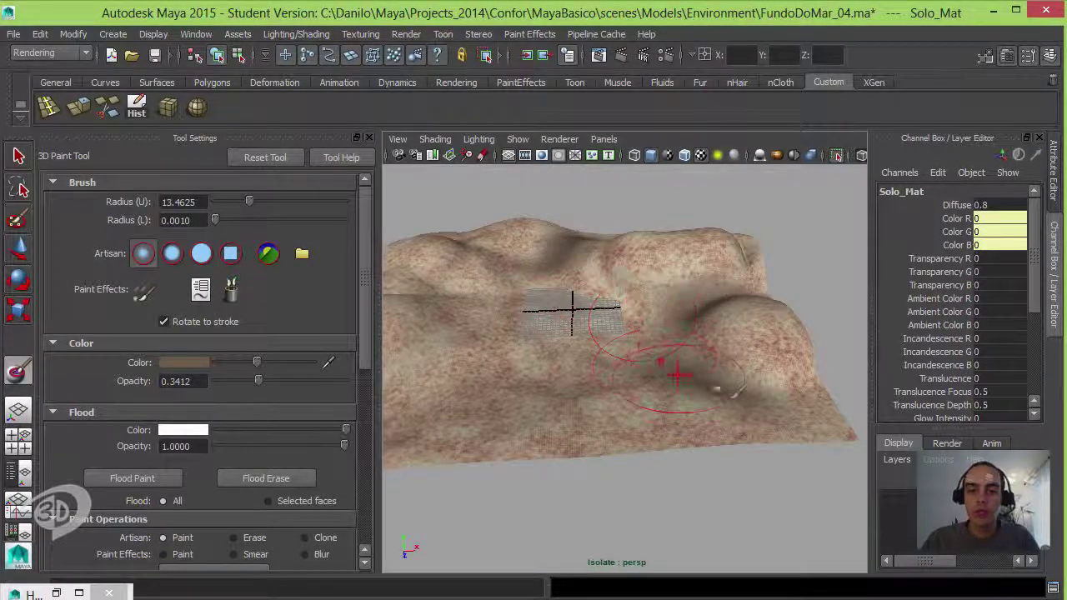
Change the paint colour to a warmer, more saturated brown and paint it over the upper parts of the mounds.
left_click(194, 361)
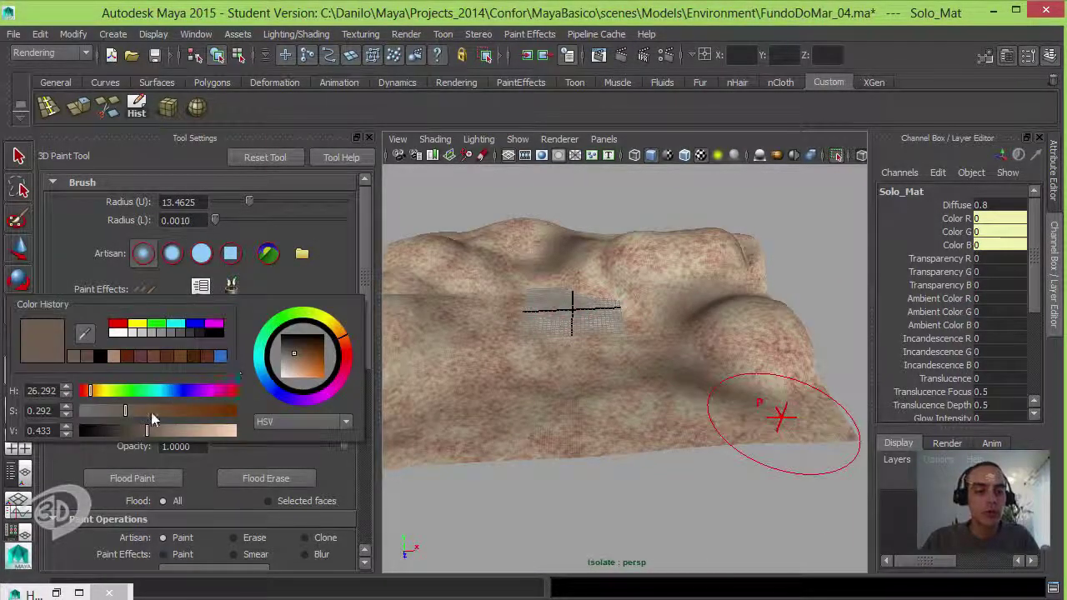
left_click_drag(139, 411, 165, 432)
left_click_drag(623, 320, 623, 355, "alt")
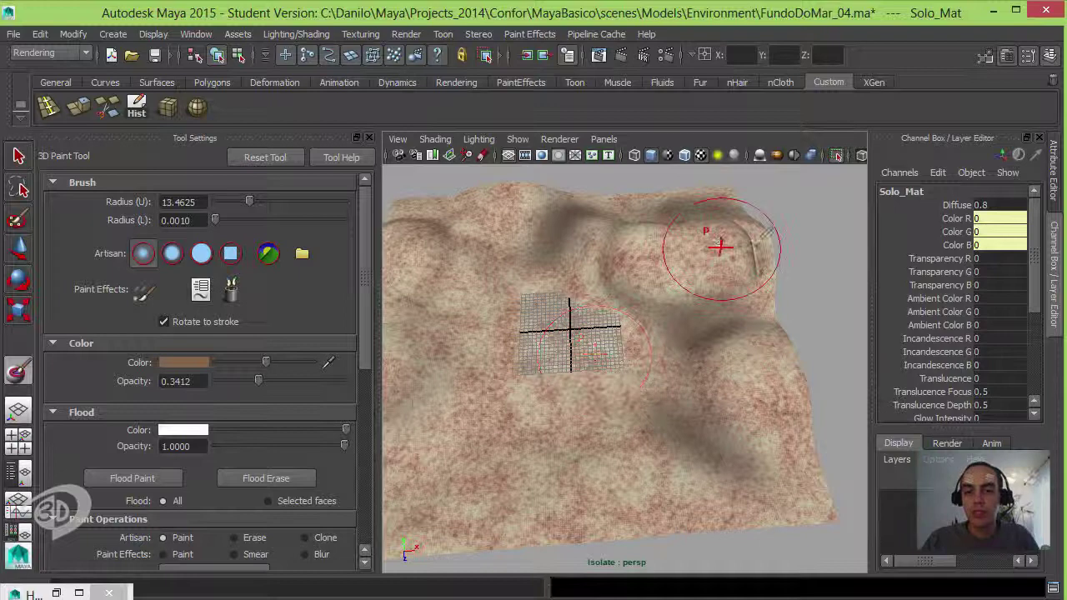
left_click_drag(739, 239, 755, 240)
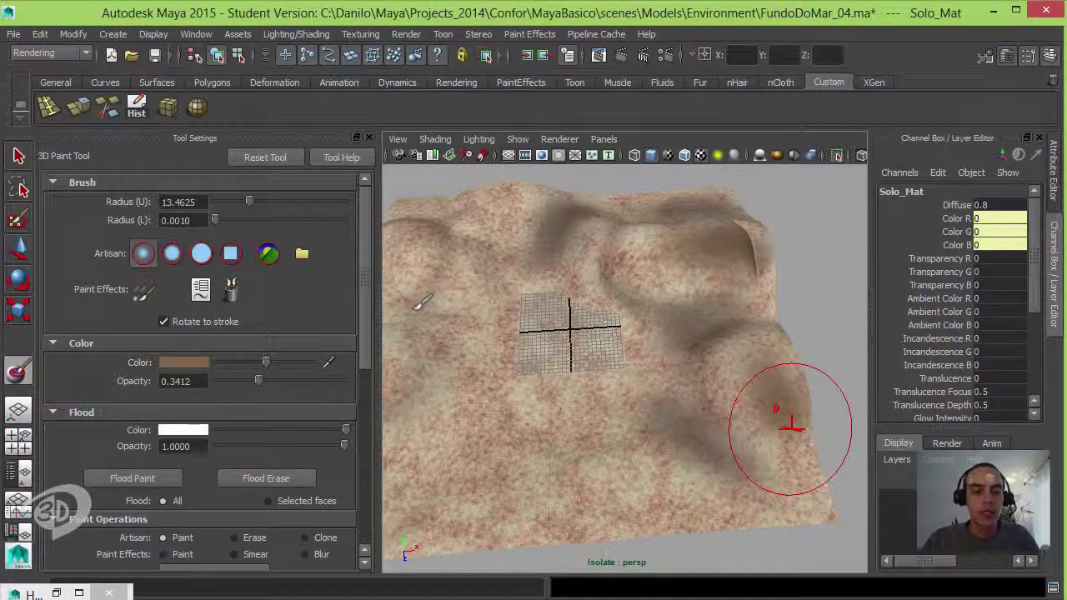
Set the paint colour to an orange brown with saturation 0.601 and value 0.697, and set the blend mode to Lighten.
mouse_move(428, 352)
left_mouse_down()
mouse_move(448, 352)
mouse_move(406, 357)
mouse_move(420, 373)
left_mouse_up()
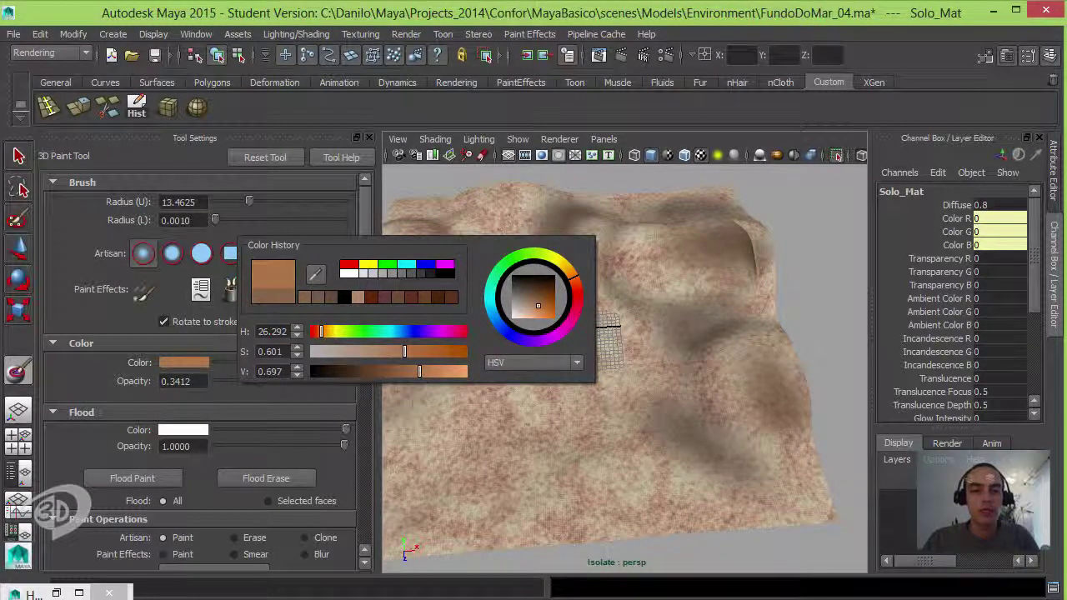
left_click_drag(366, 257, 368, 385)
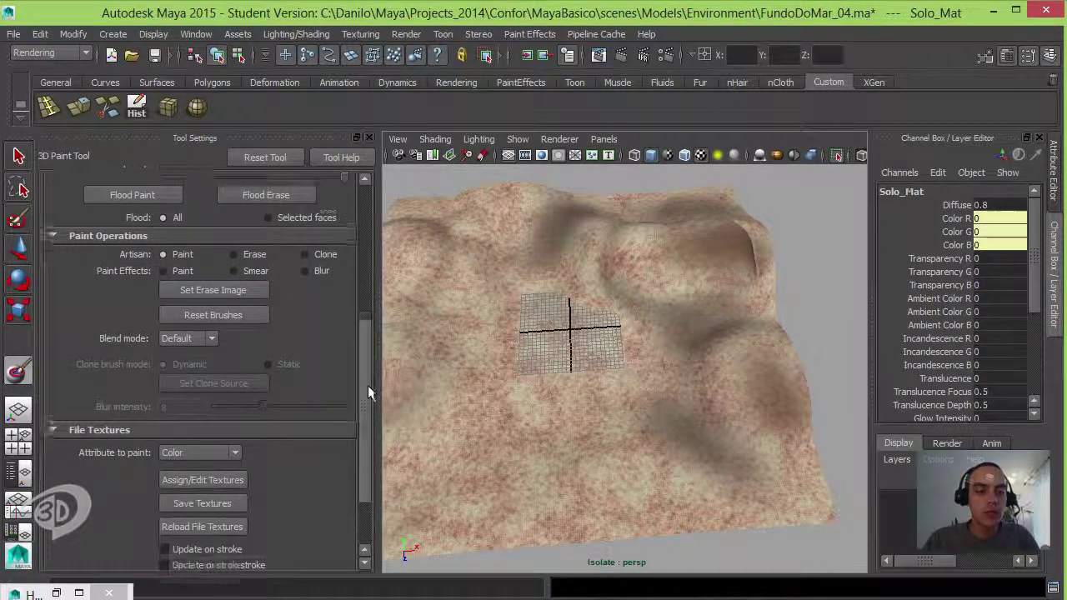
left_click(212, 334)
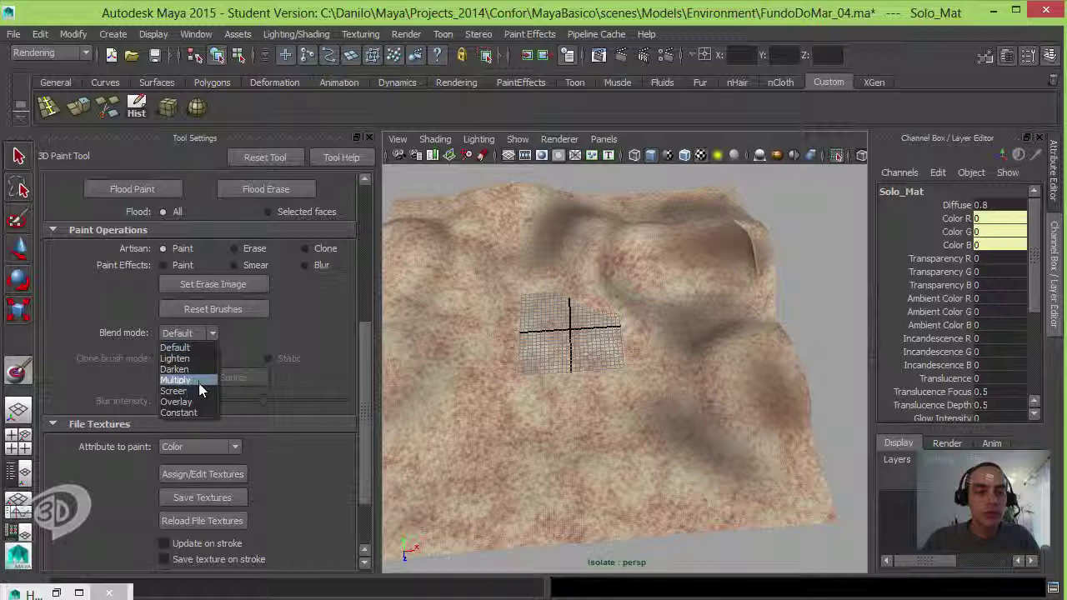
left_click(199, 361)
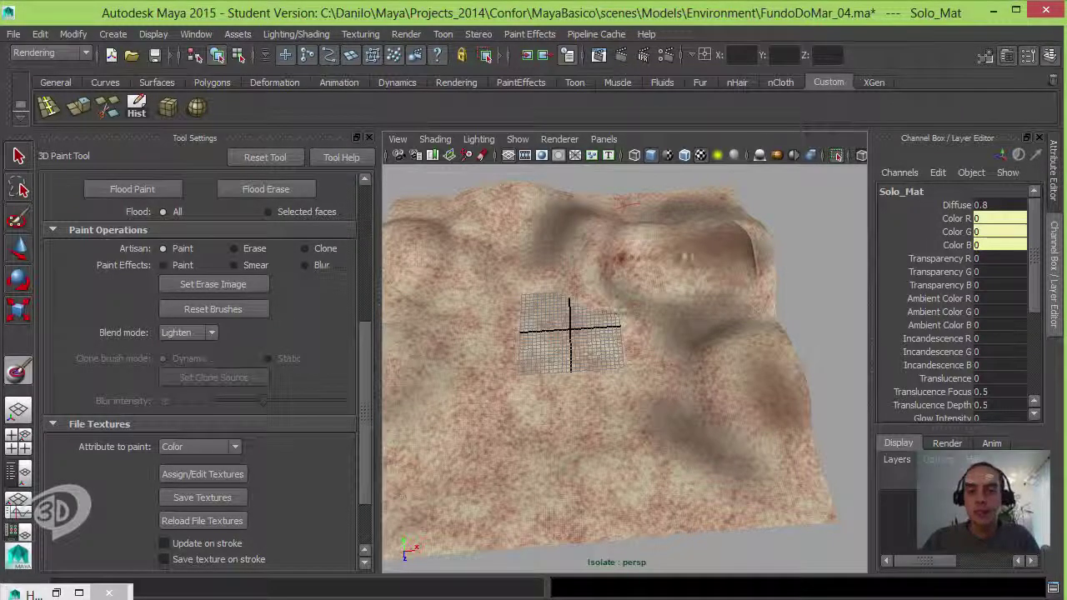
Examine the painted shading on the seabed from several angles, down to a low close-up between the mounds.
mouse_move(672, 272)
left_mouse_down("alt")
mouse_move(705, 286)
mouse_move(702, 267)
left_mouse_up("alt")
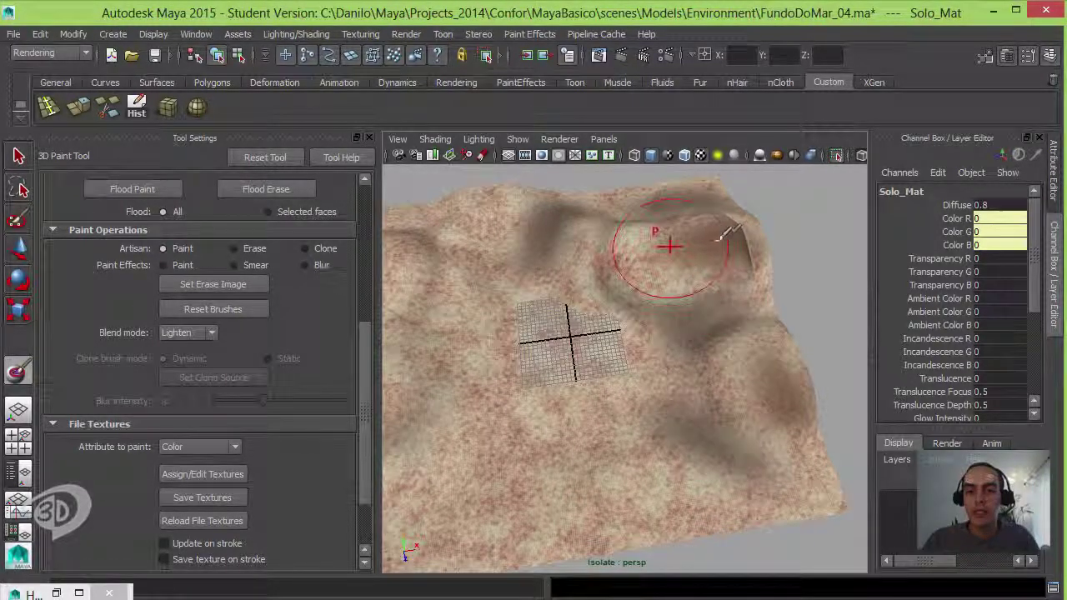
mouse_move(593, 285)
left_mouse_down("alt")
mouse_move(703, 258)
mouse_move(742, 260)
left_mouse_up("alt")
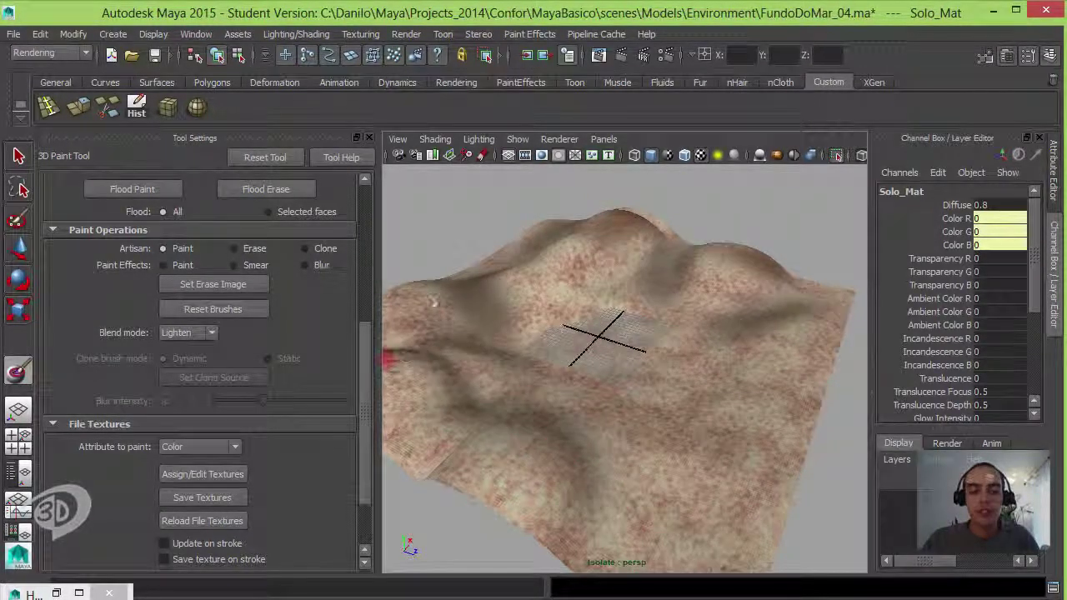
left_click_drag(692, 302, 601, 310, "alt")
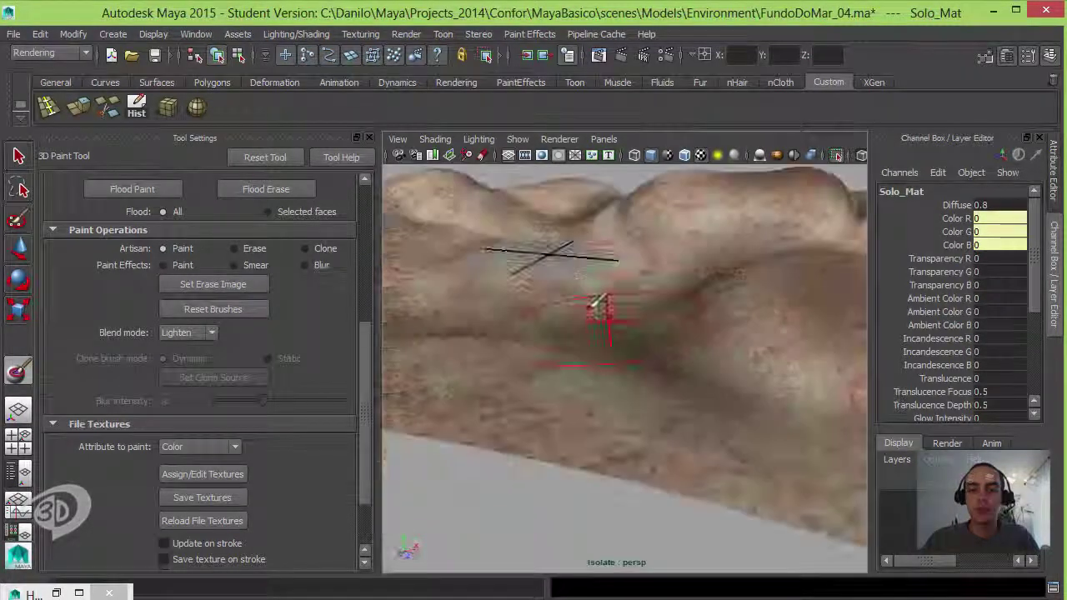
left_click_drag(638, 371, 687, 474, "alt")
right_click_drag(687, 473, 679, 376, "alt")
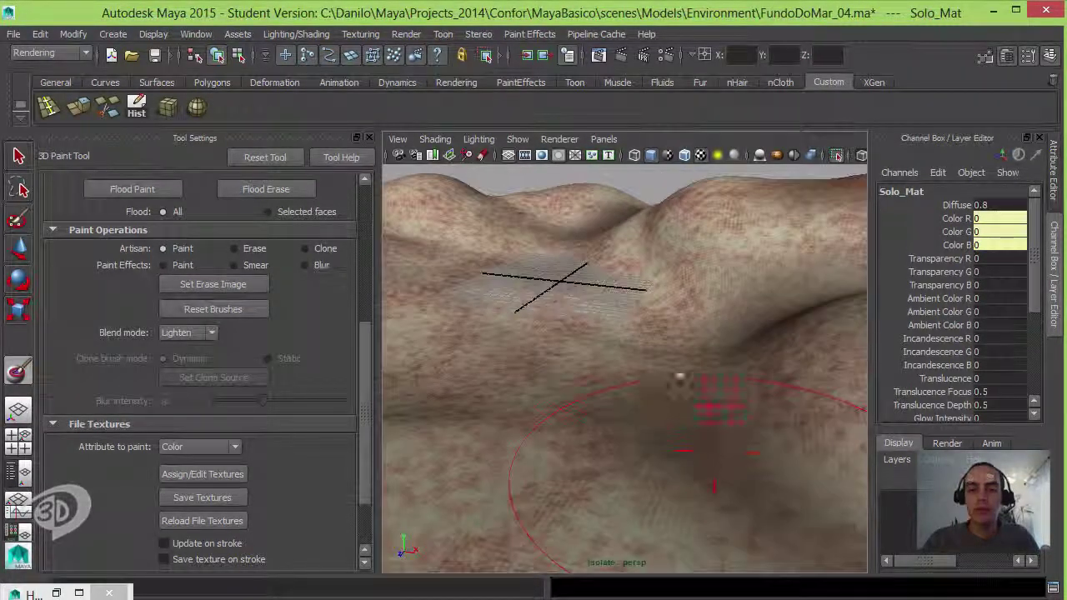
left_click_drag(678, 376, 704, 355, "alt")
middle_click_drag(649, 326, 722, 393, "alt")
left_click_drag(722, 393, 691, 353, "alt")
right_click_drag(691, 353, 723, 358, "alt")
middle_click_drag(687, 369, 659, 398, "alt")
right_click_drag(660, 398, 679, 393, "alt")
left_click_drag(679, 393, 678, 389, "alt")
right_click_drag(677, 389, 660, 376, "alt")
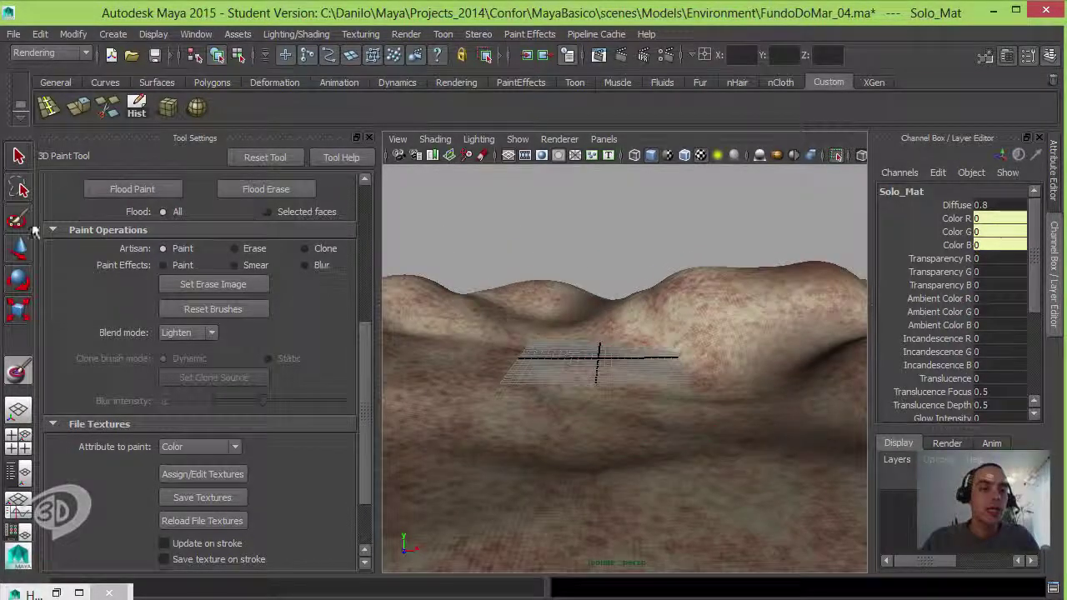
Save the painted 3D Paint textures to disk and switch to the Move Tool.
left_click_drag(369, 358, 370, 393)
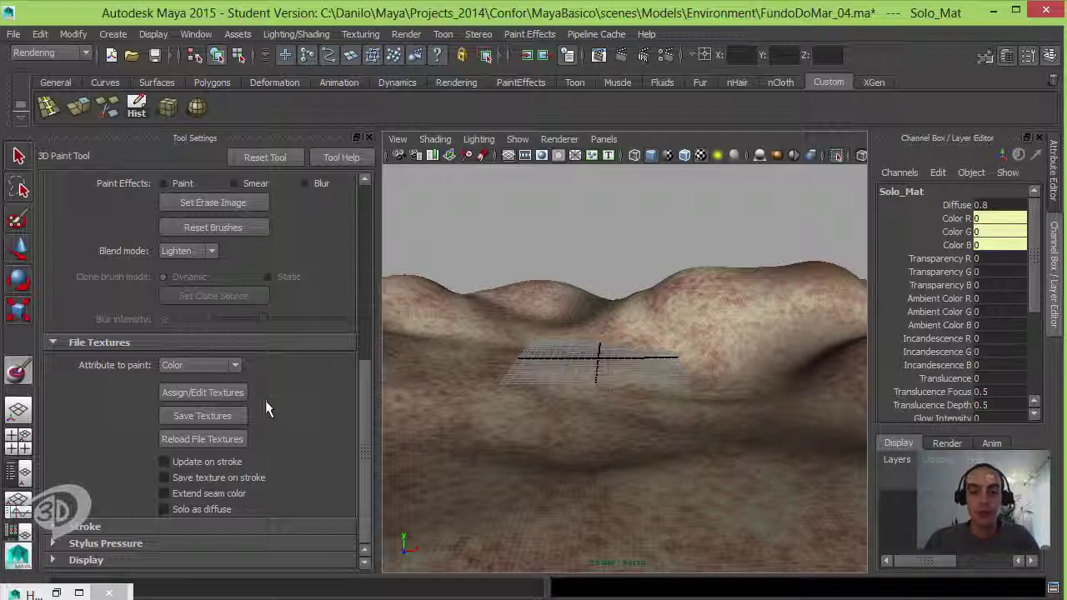
left_click(208, 416)
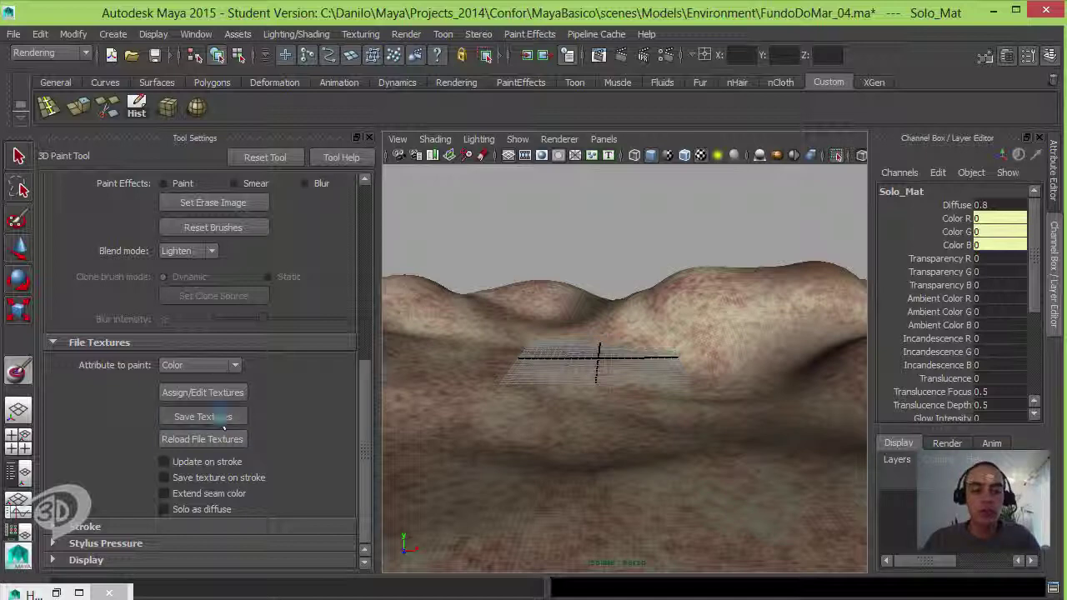
left_click(19, 248)
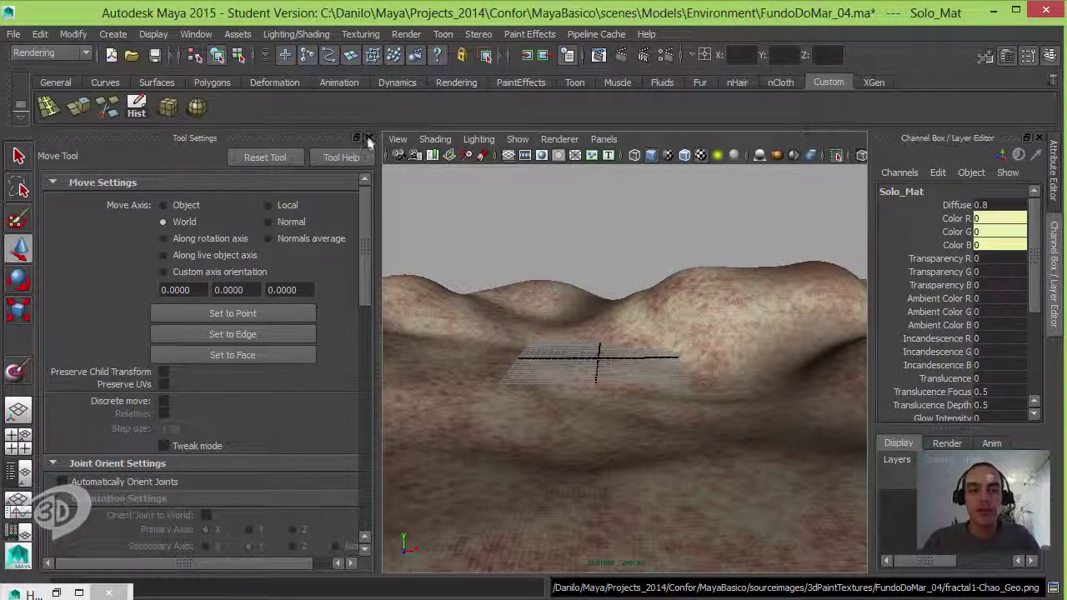
Close the tool settings and deselect everything to view the painted seabed in the enlarged viewport.
left_click(357, 138)
left_click(522, 250)
left_click_drag(532, 294, 425, 271, "alt")
left_click(507, 233)
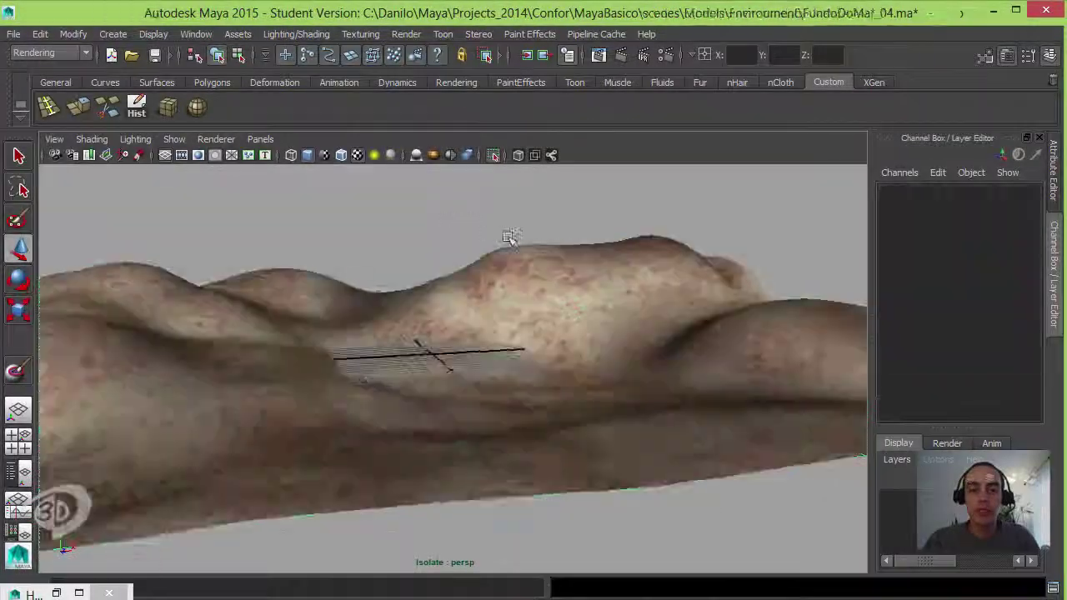
Turn off the isolated display of the seabed so that all the other scene objects are shown again.
left_click_drag(508, 239, 509, 265, "alt")
middle_click_drag(509, 264, 612, 305, "alt")
left_click_drag(612, 305, 626, 285, "alt")
left_click_drag(513, 338, 526, 349, "alt")
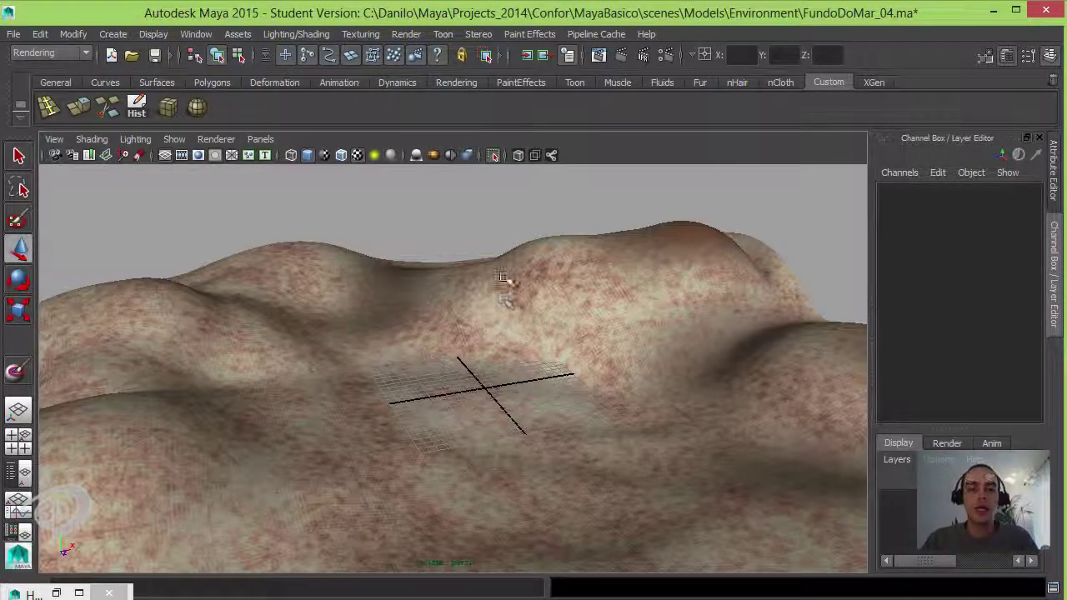
left_click(496, 156)
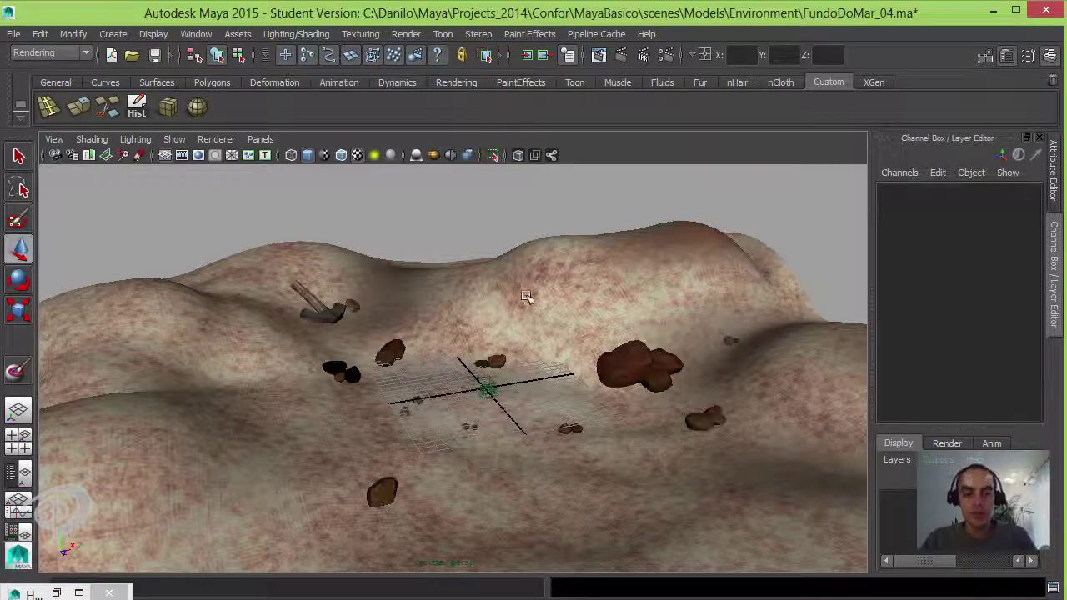
Delete the two black untextured stones, Pedra_C_Geo1 and Pedra_C_Geo2, lying near the pickaxe on the seabed.
left_click_drag(553, 326, 663, 347, "alt")
middle_click_drag(612, 327, 526, 296, "alt")
left_click_drag(526, 295, 542, 312, "alt")
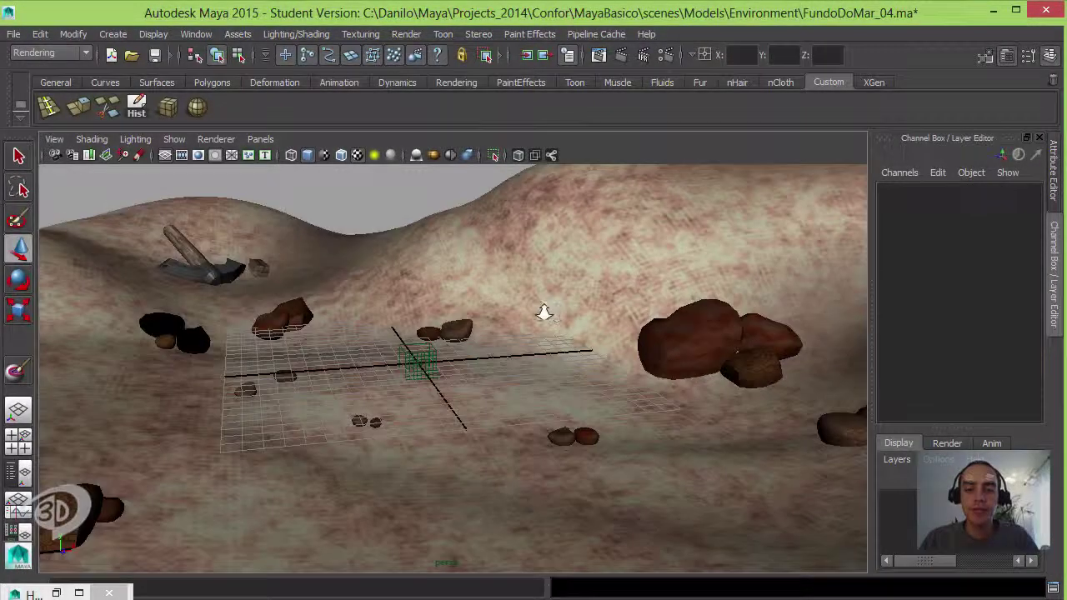
right_click_drag(563, 311, 526, 312, "alt")
left_click_drag(526, 311, 514, 245, "alt")
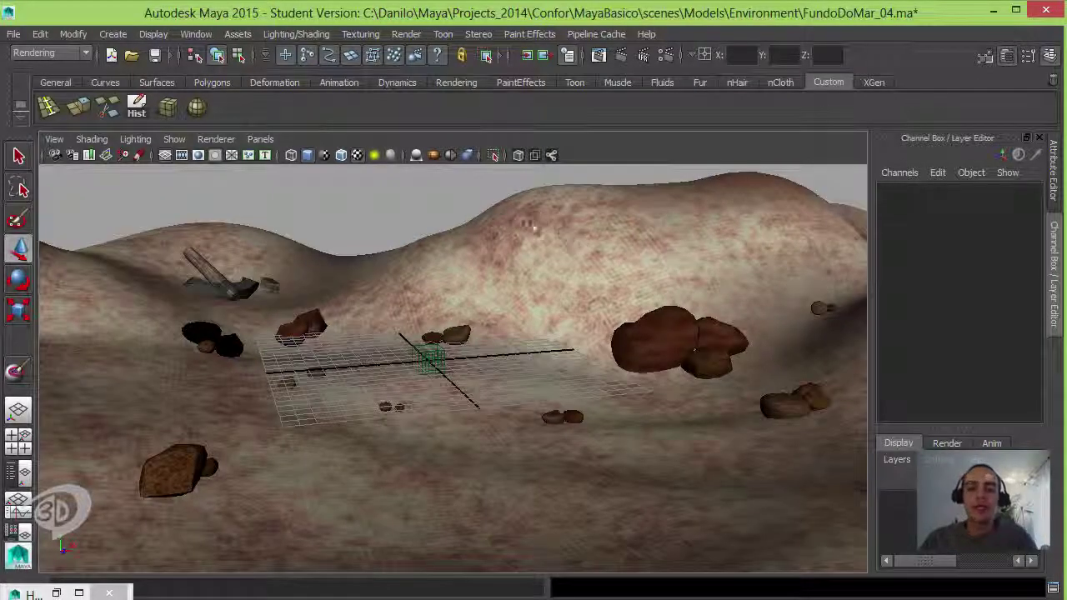
mouse_move(524, 292)
left_mouse_down("alt")
mouse_move(520, 310)
mouse_move(528, 285)
mouse_move(541, 286)
left_mouse_up("alt")
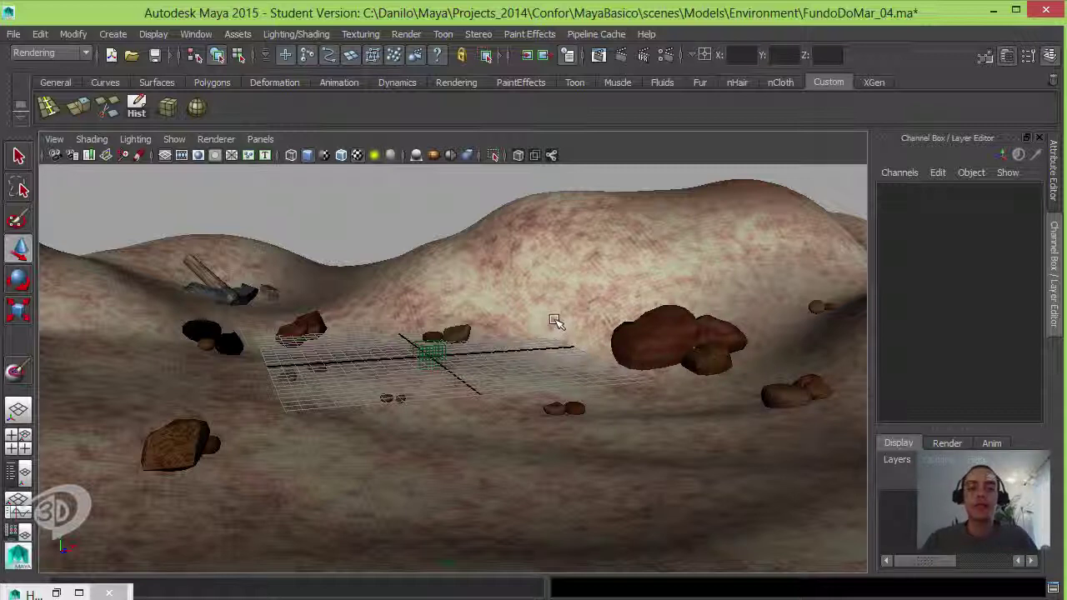
left_click(240, 344)
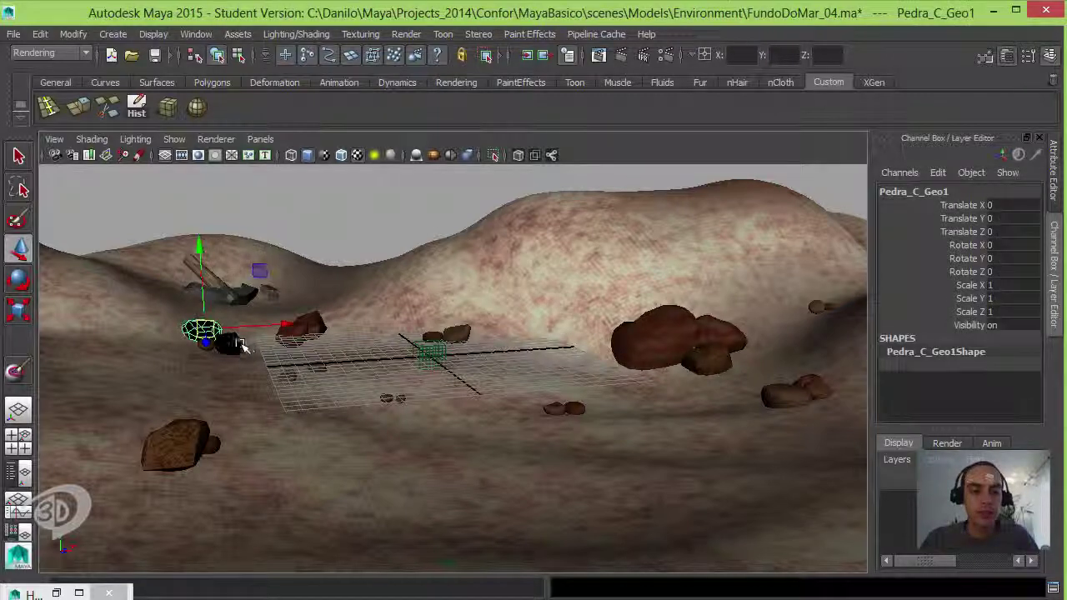
left_click(244, 348, "shift")
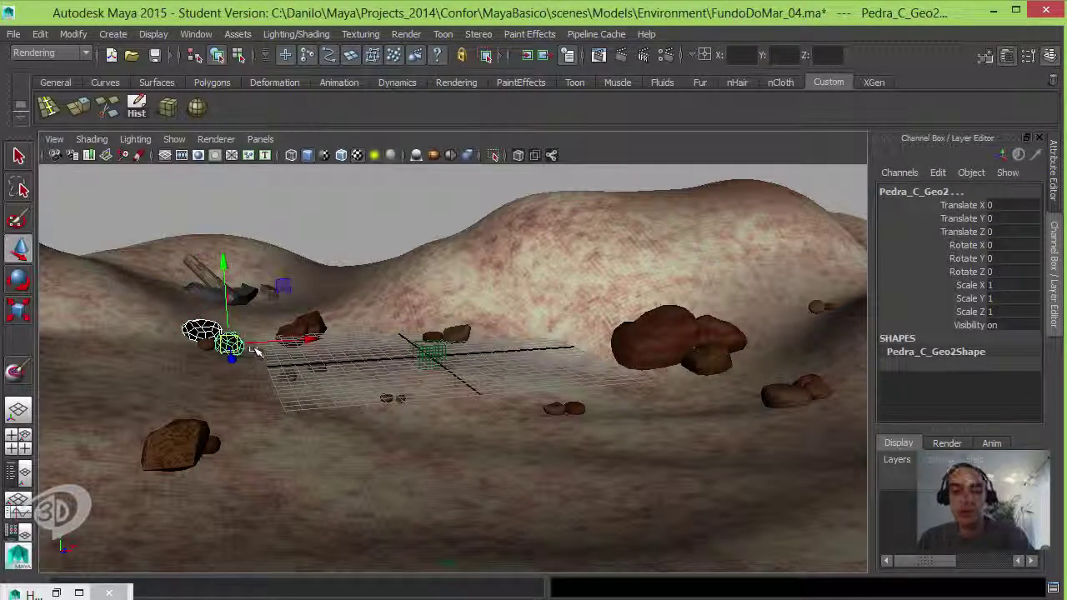
key("Delete")
mouse_move(489, 272)
left_mouse_down("alt")
mouse_move(457, 304)
mouse_move(501, 286)
left_mouse_up("alt")
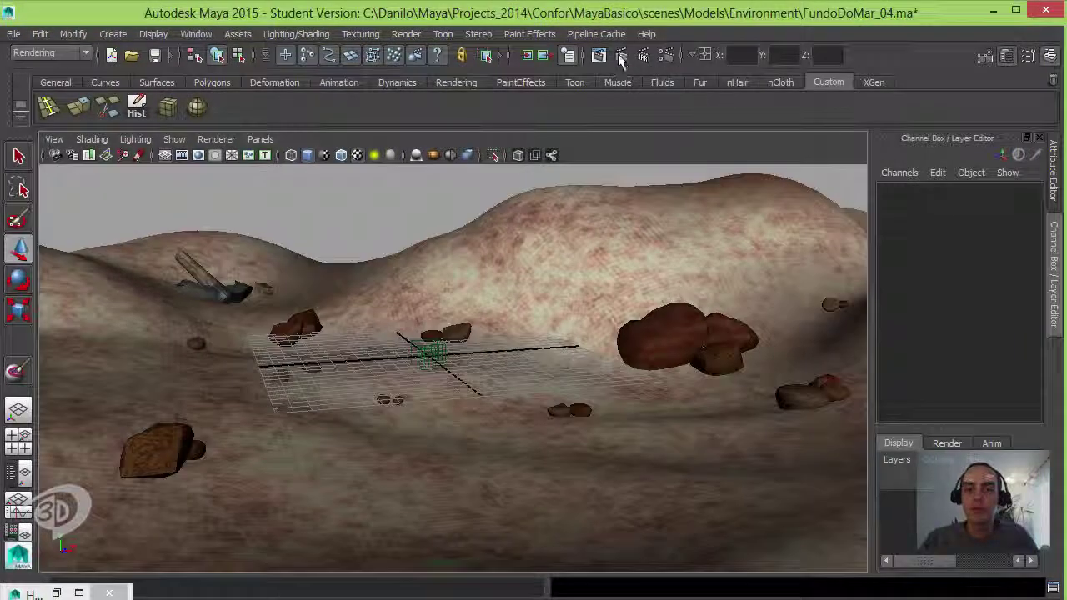